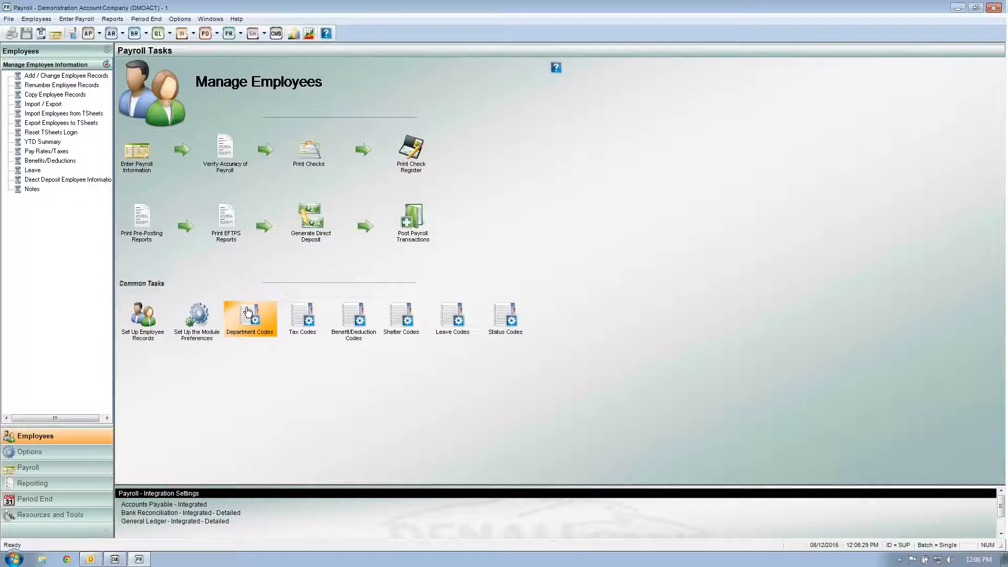
Step: Open the department code lookup and compare the regular wages expense accounts assigned to each department
click(247, 311)
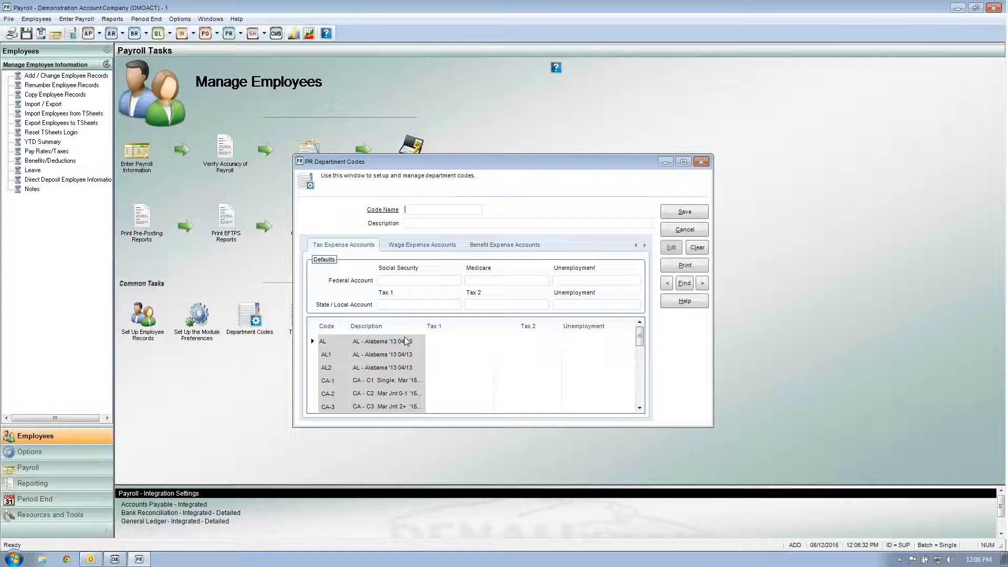
click(688, 284)
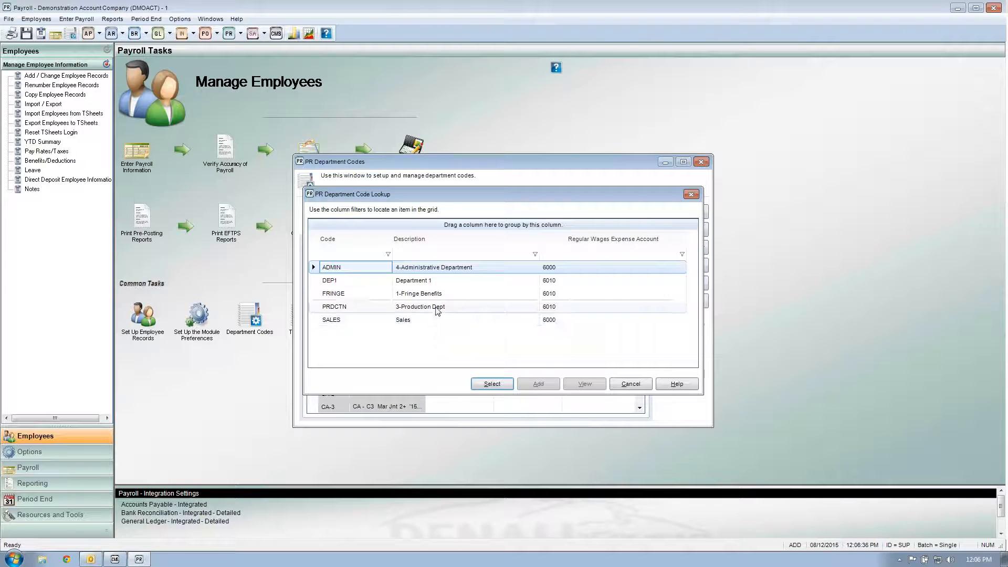
click(549, 281)
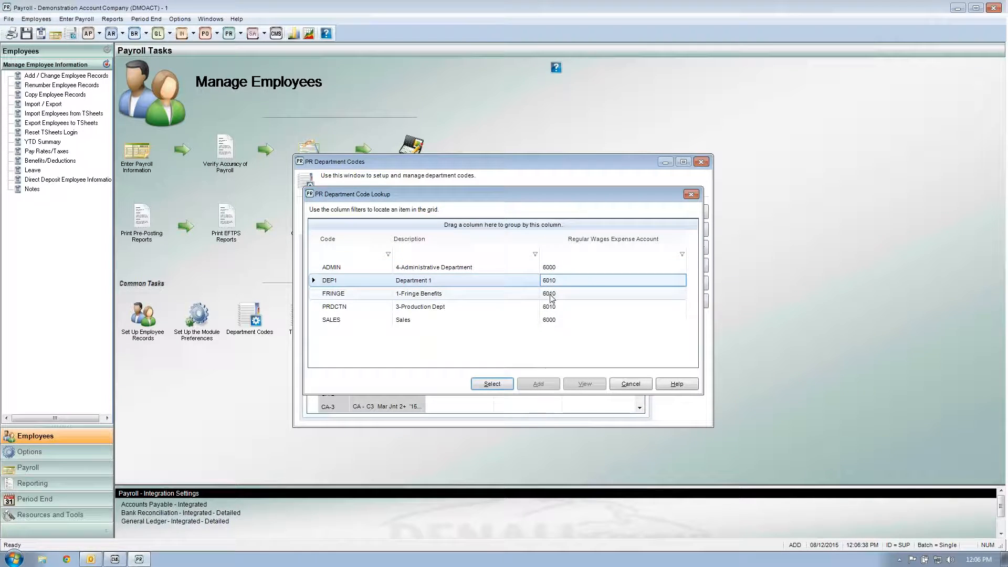
click(549, 294)
click(551, 307)
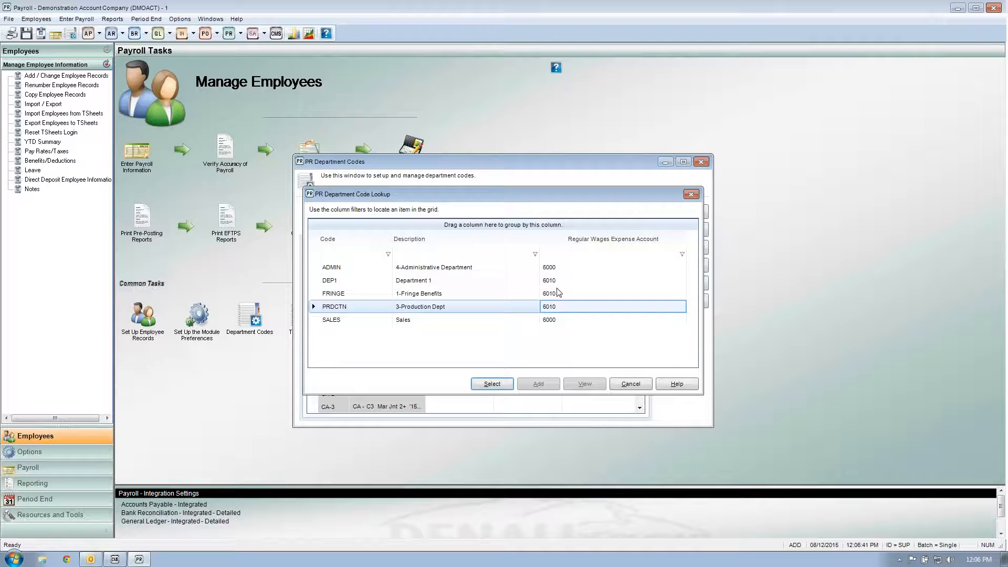
click(558, 282)
click(558, 294)
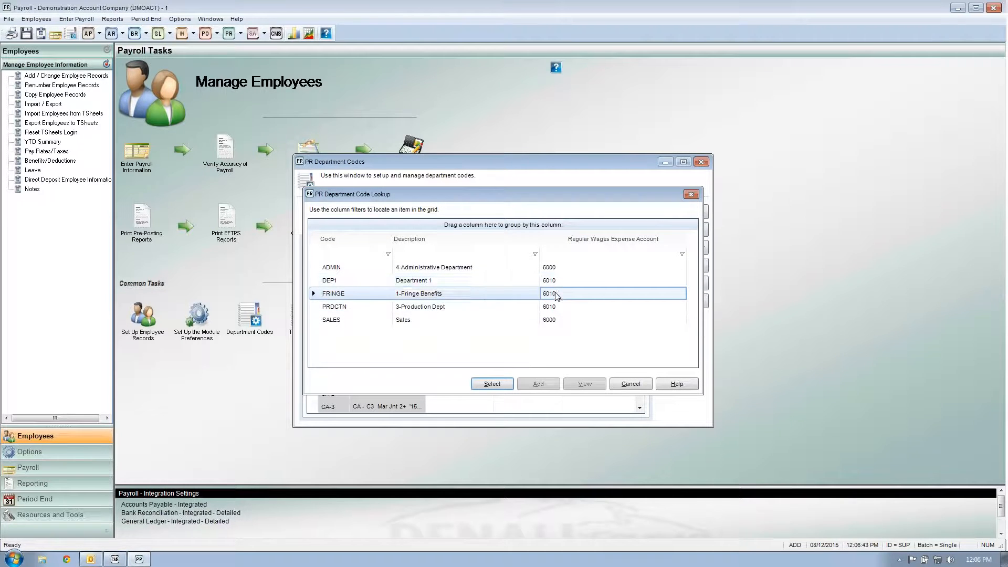
click(559, 310)
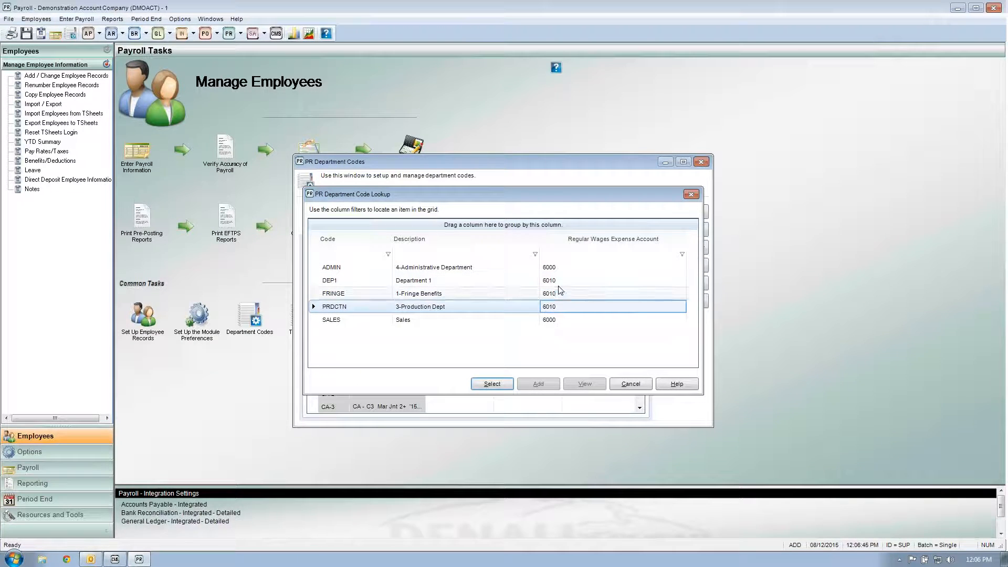
click(559, 270)
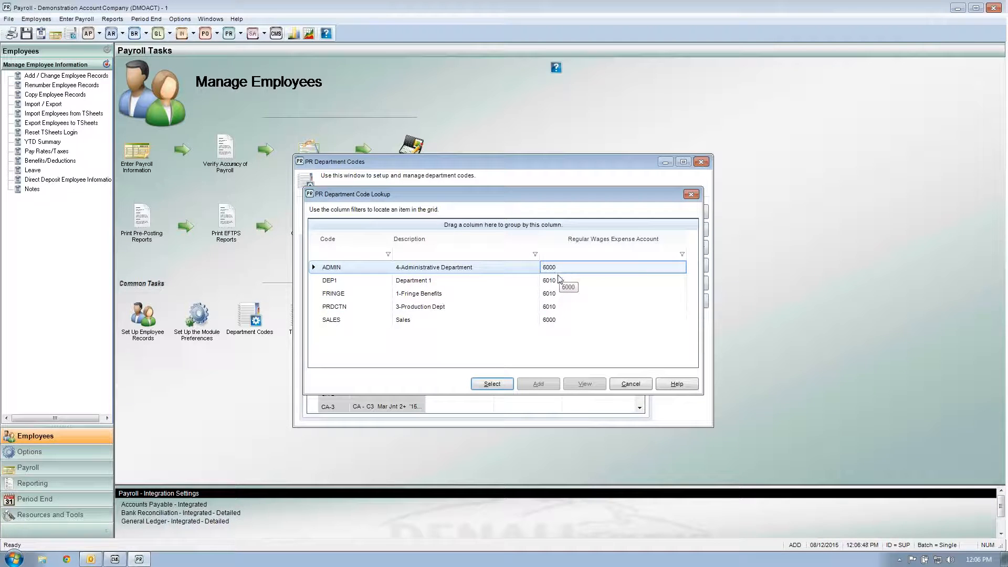
click(560, 282)
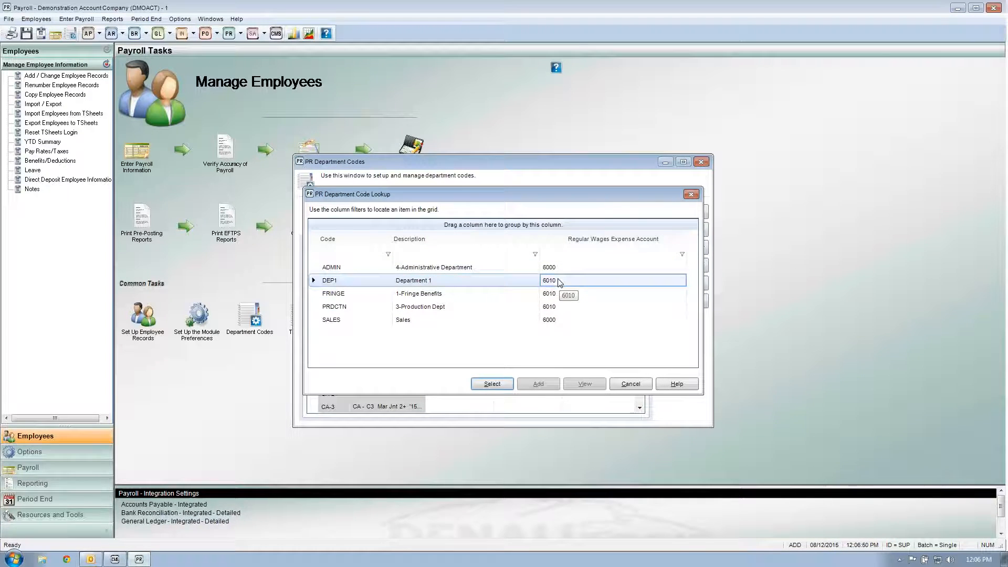
click(560, 269)
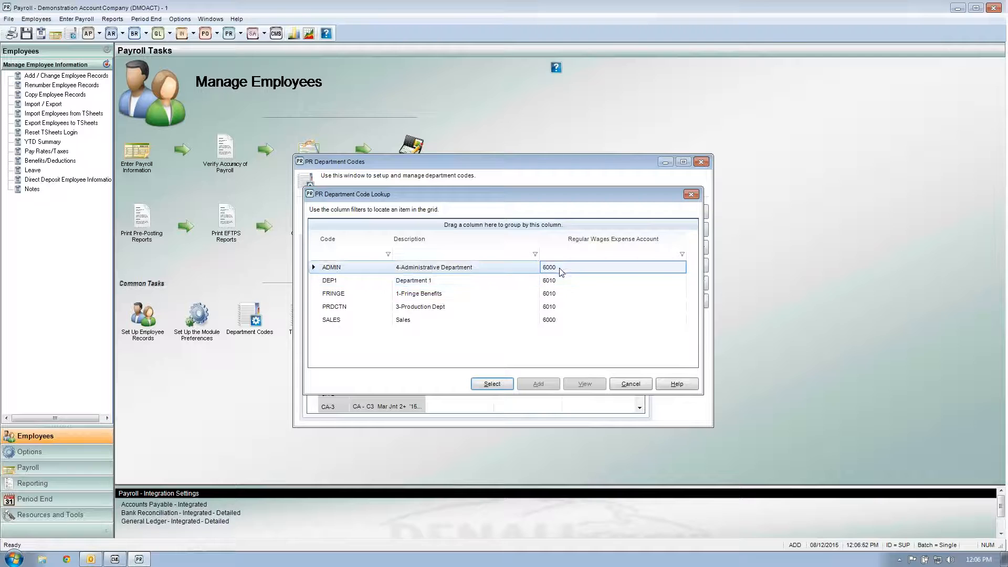
click(560, 282)
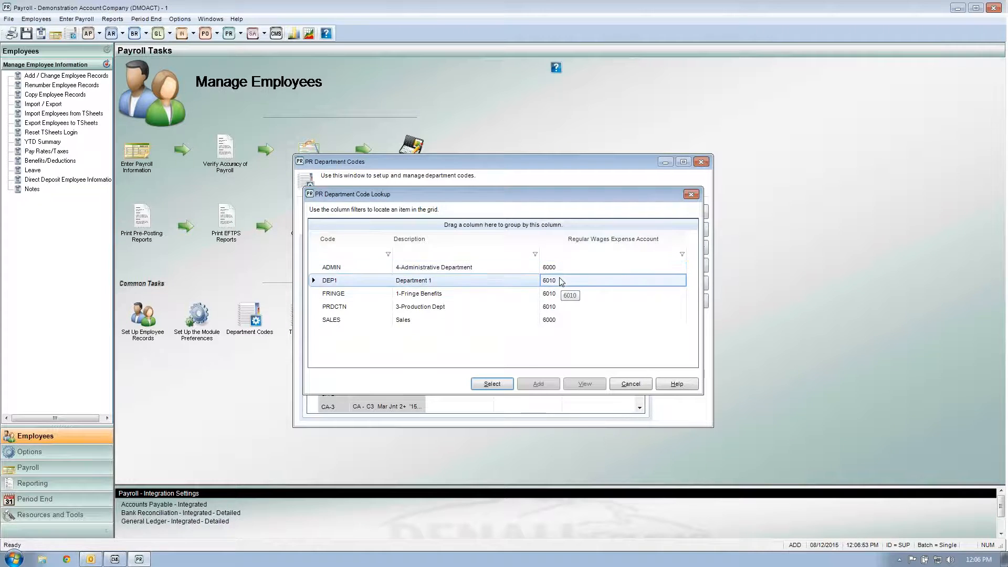
click(559, 295)
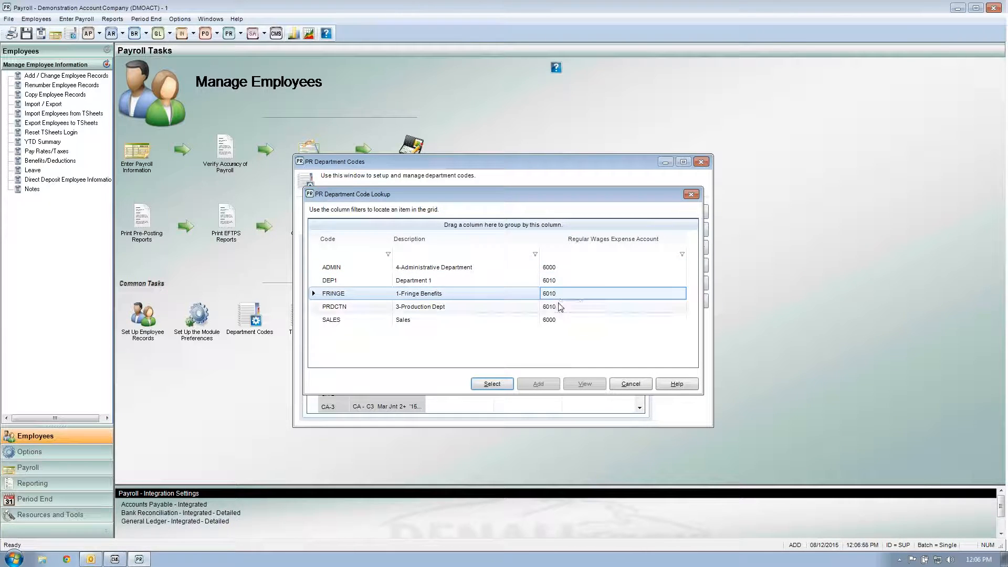
click(561, 308)
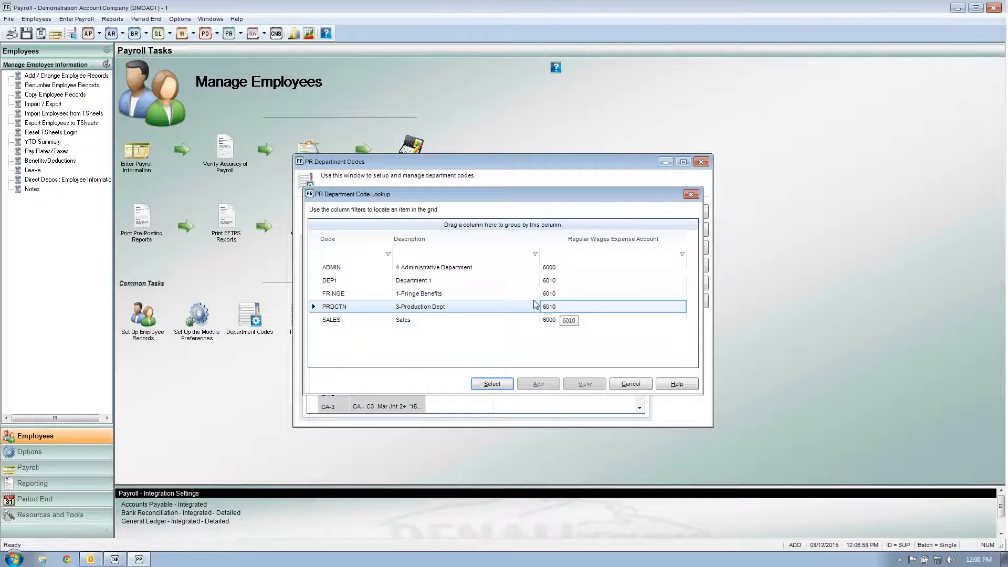
click(430, 283)
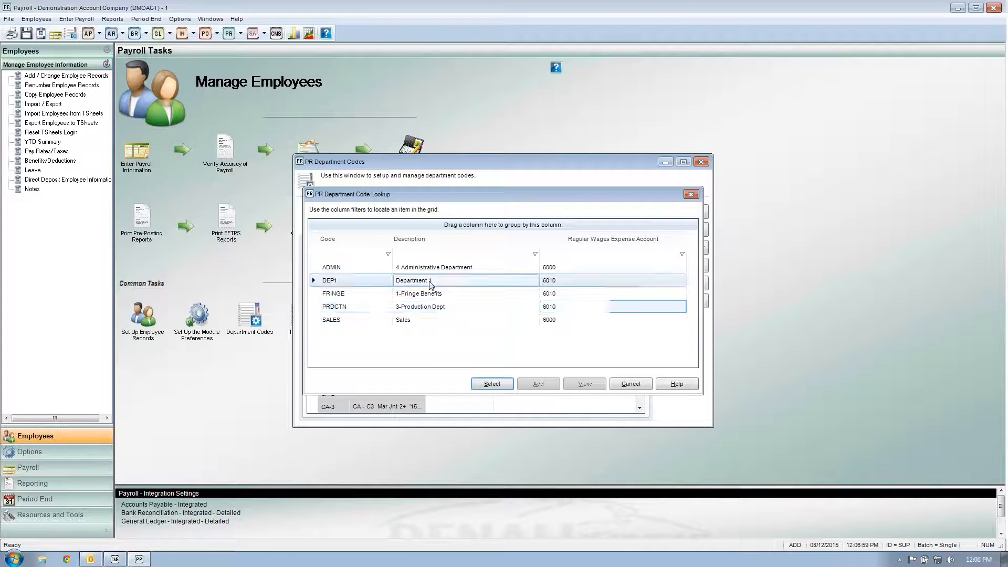
click(430, 294)
click(431, 307)
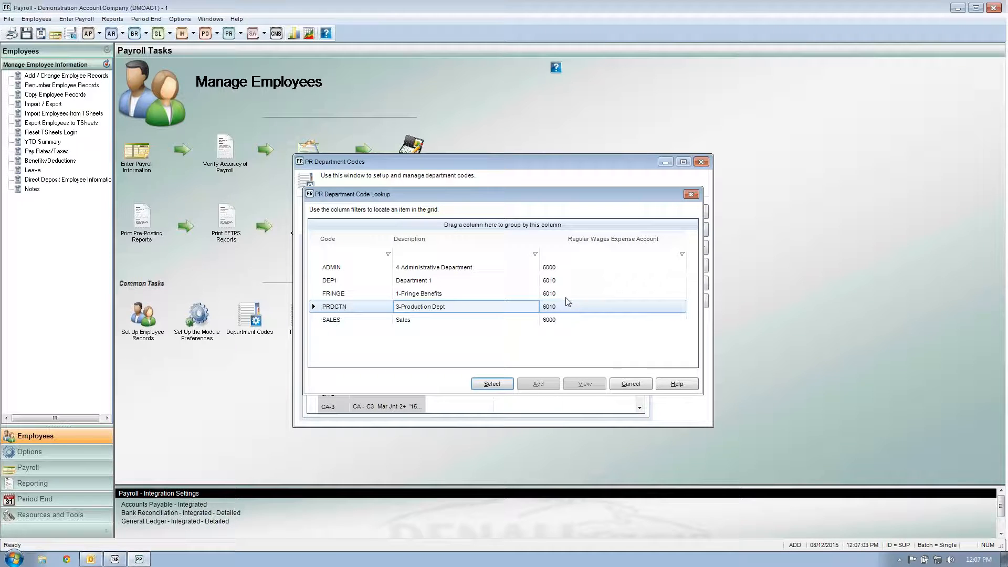
click(562, 269)
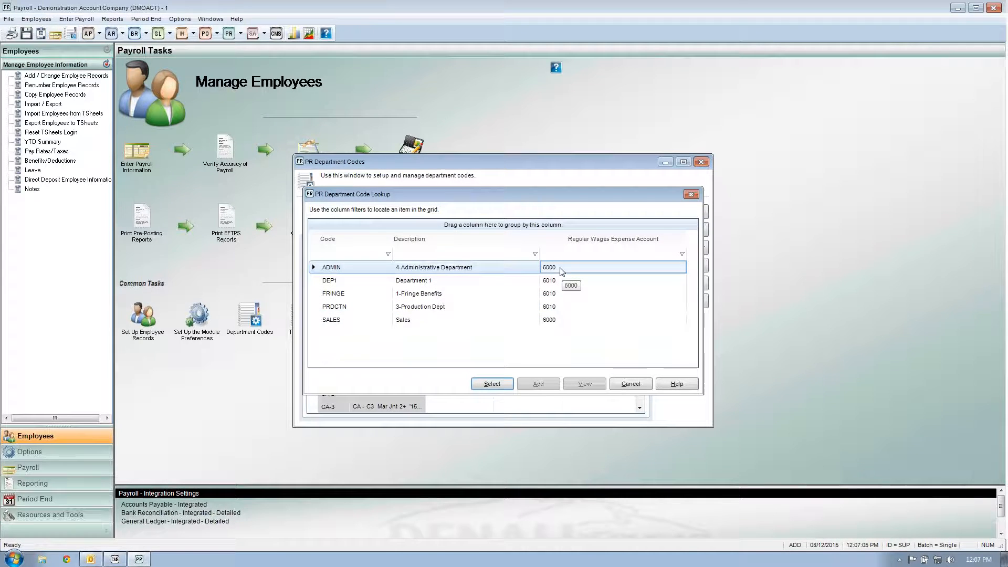
click(560, 322)
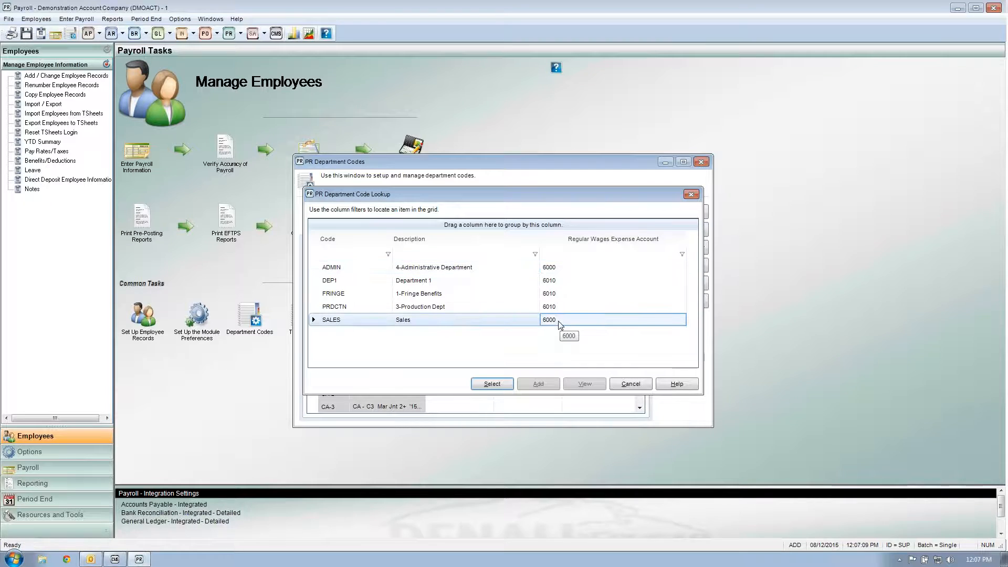
Step: Open the ADMIN department code for editing and review its default federal and state/local tax expense accounts
click(558, 270)
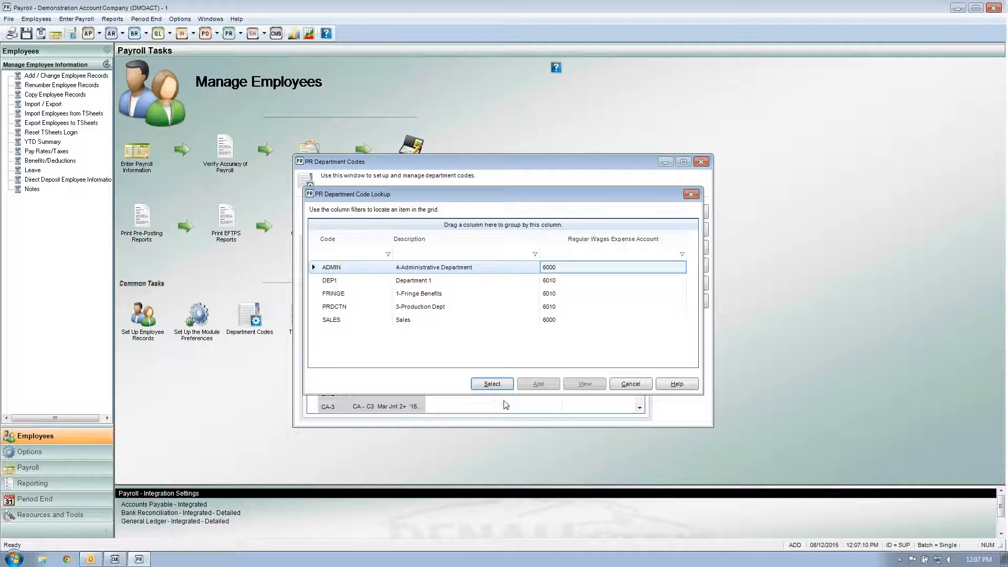
click(492, 386)
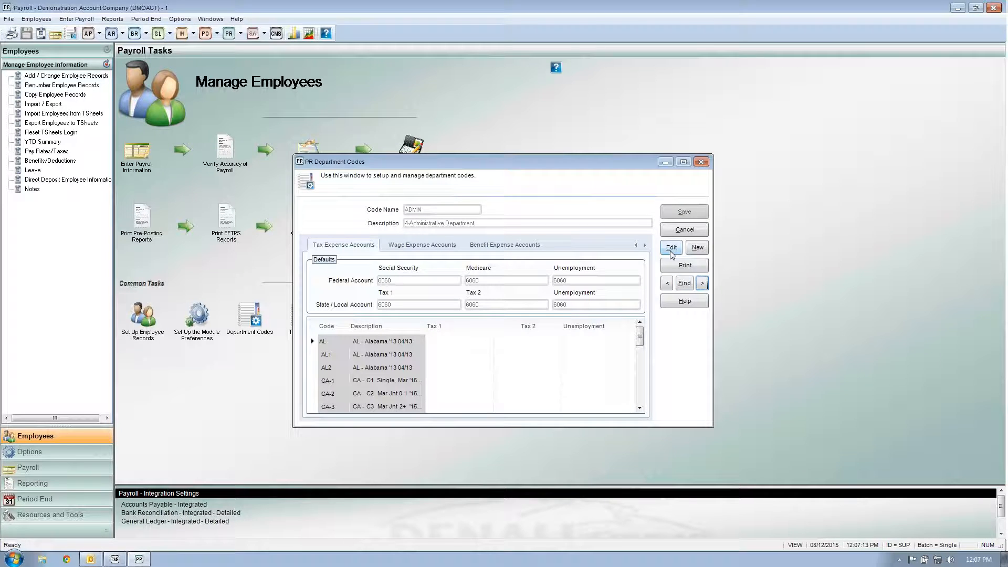
click(423, 280)
click(487, 282)
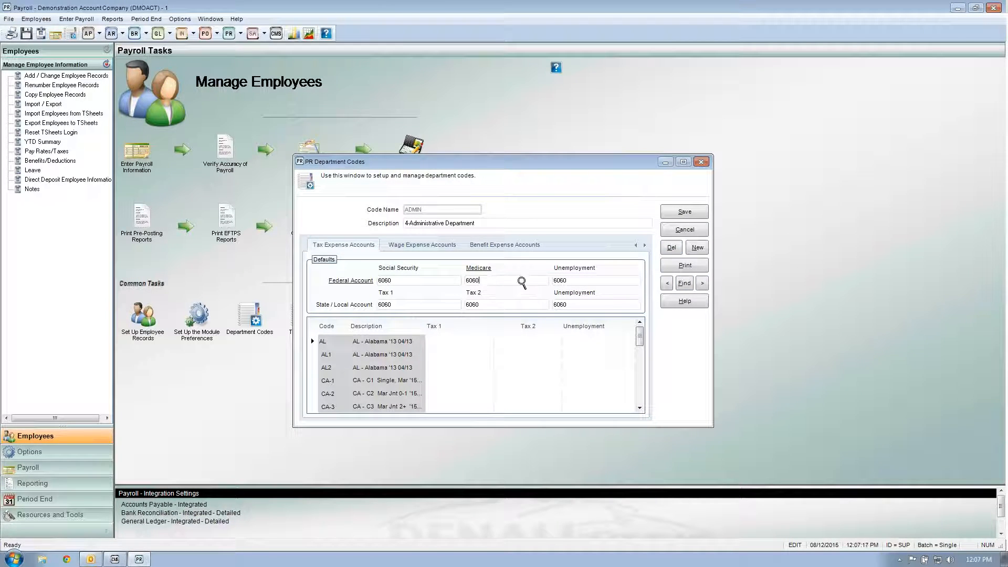
click(574, 283)
click(427, 284)
click(498, 283)
click(571, 282)
click(570, 305)
click(570, 280)
double_click(569, 279)
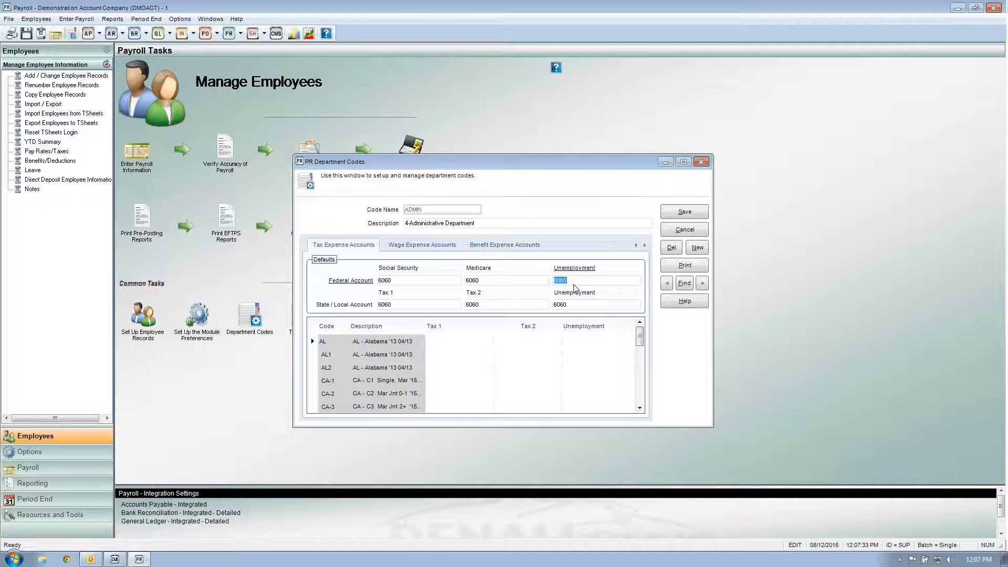
Step: Look up the GL accounts for the federal unemployment default and choose 6060 Payroll Taxes
key(F2)
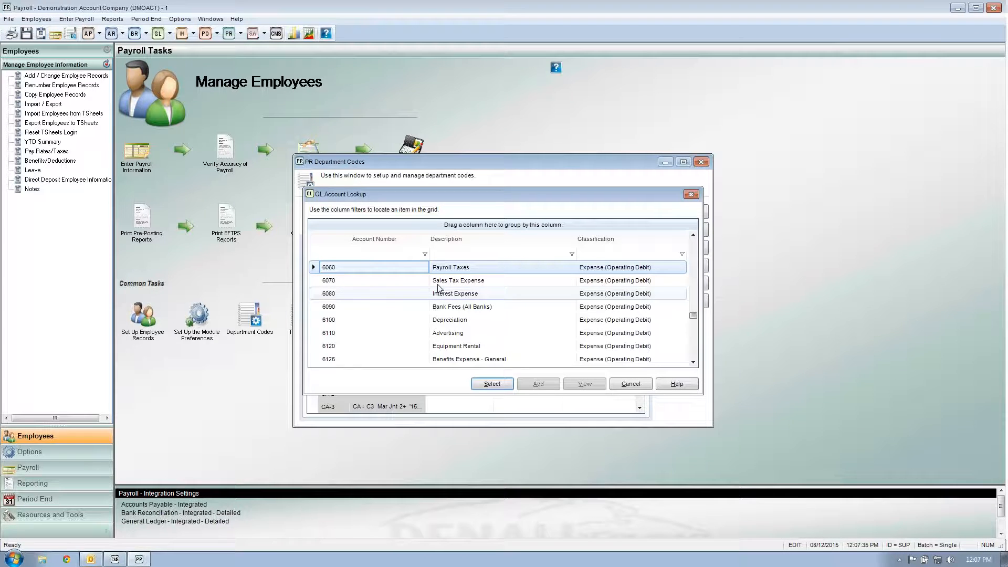
click(455, 285)
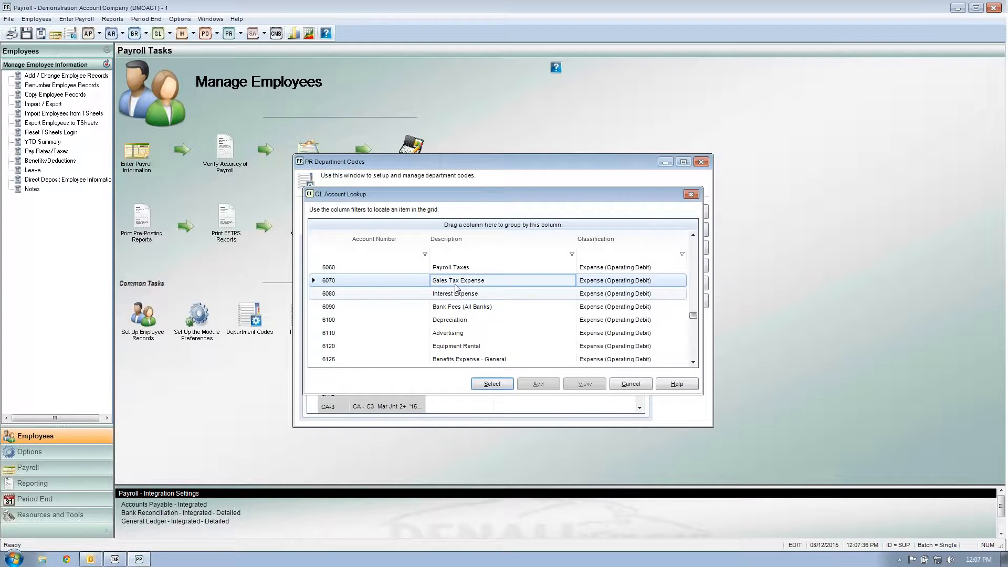
click(456, 269)
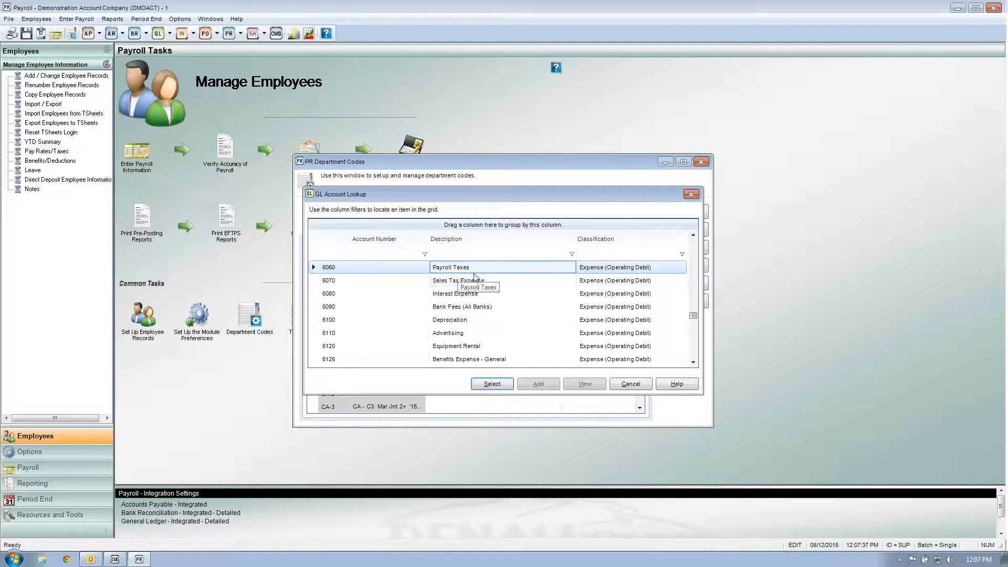
click(693, 236)
click(693, 235)
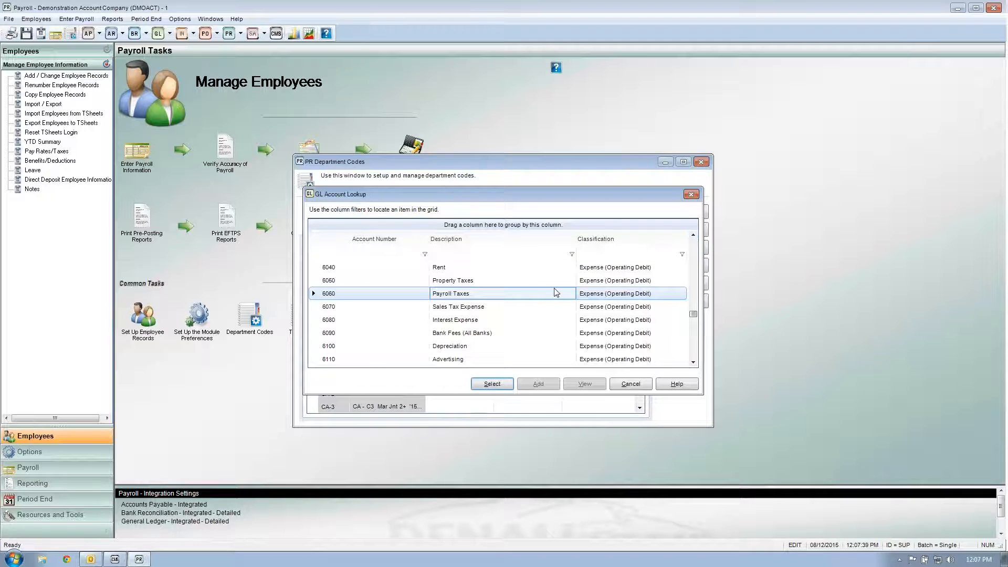
click(493, 308)
click(491, 295)
click(502, 385)
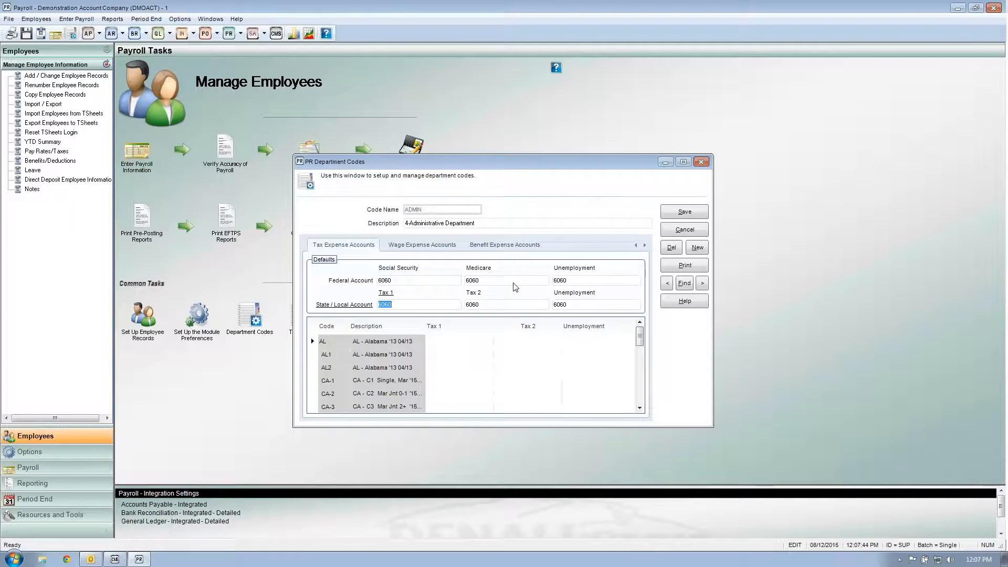
Step: Review the ADMIN department's wage expense accounts for every wage type, from Regular through Other
click(438, 248)
click(410, 279)
click(414, 291)
click(406, 281)
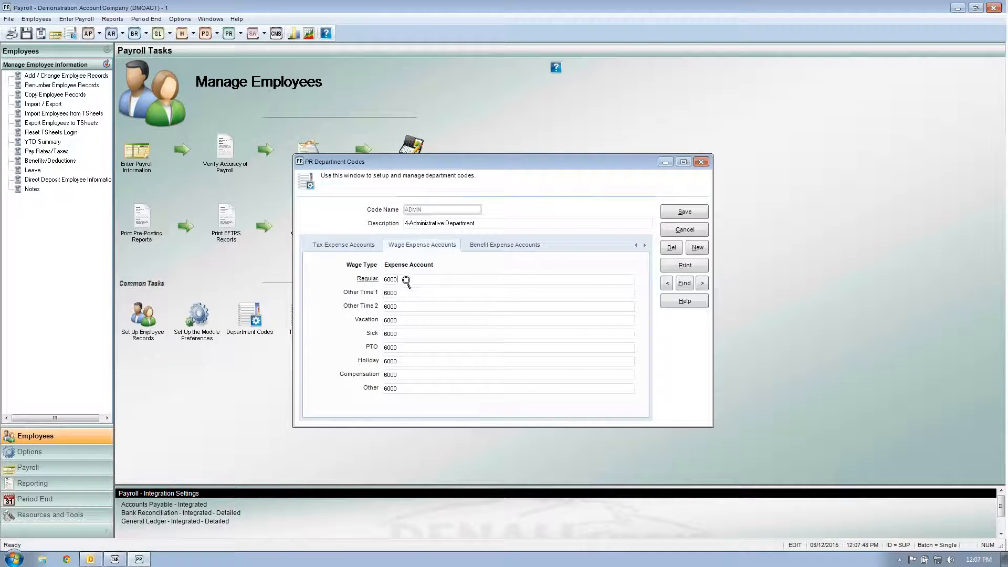
click(407, 294)
click(404, 308)
click(404, 317)
click(407, 347)
click(408, 361)
click(407, 376)
click(399, 391)
click(401, 279)
click(402, 293)
click(401, 307)
click(401, 320)
click(400, 335)
click(403, 347)
Step: Review the benefit expense accounts of the ADMIN department, then close the department code without saving changes
click(506, 246)
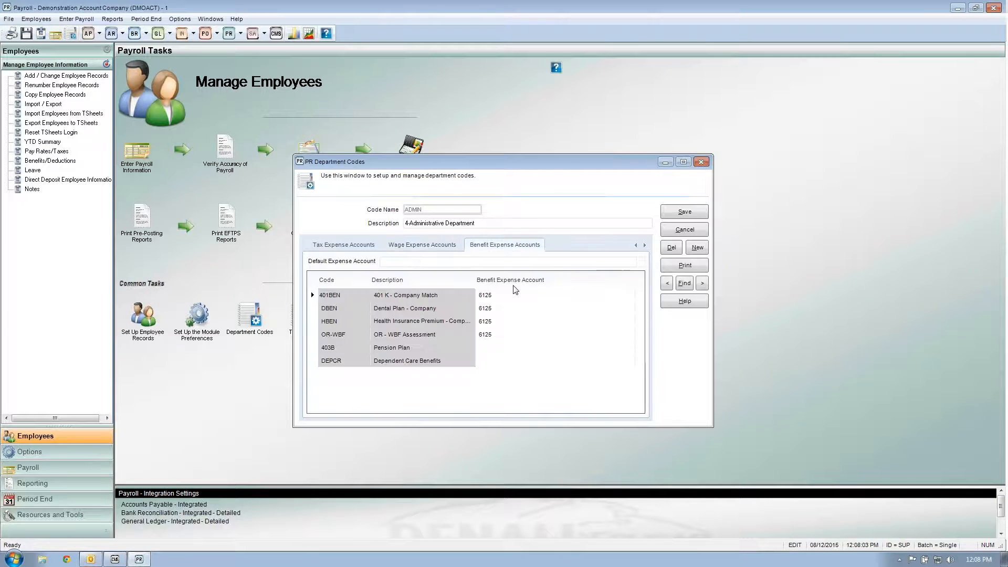
click(488, 295)
click(489, 309)
click(489, 322)
click(486, 335)
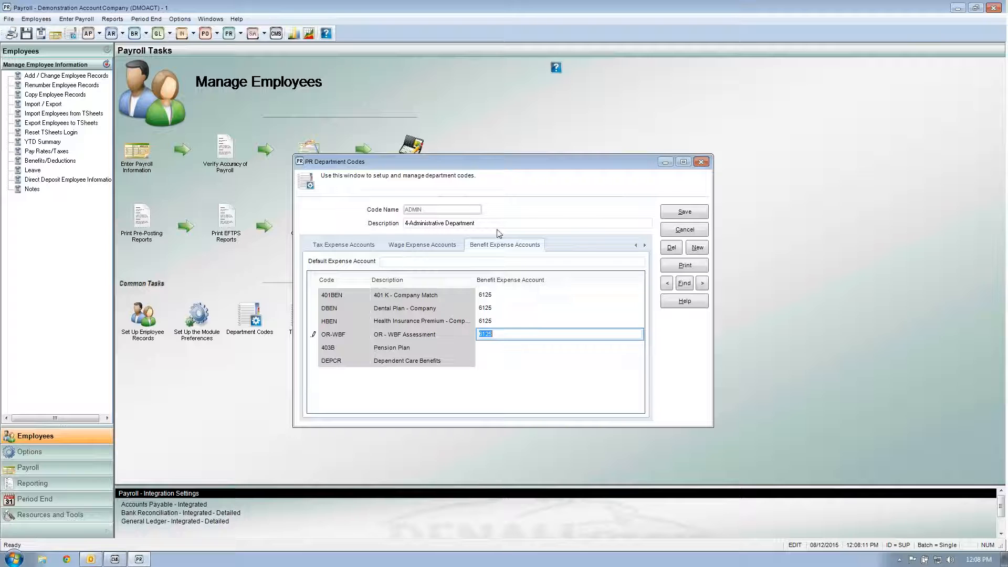
click(679, 232)
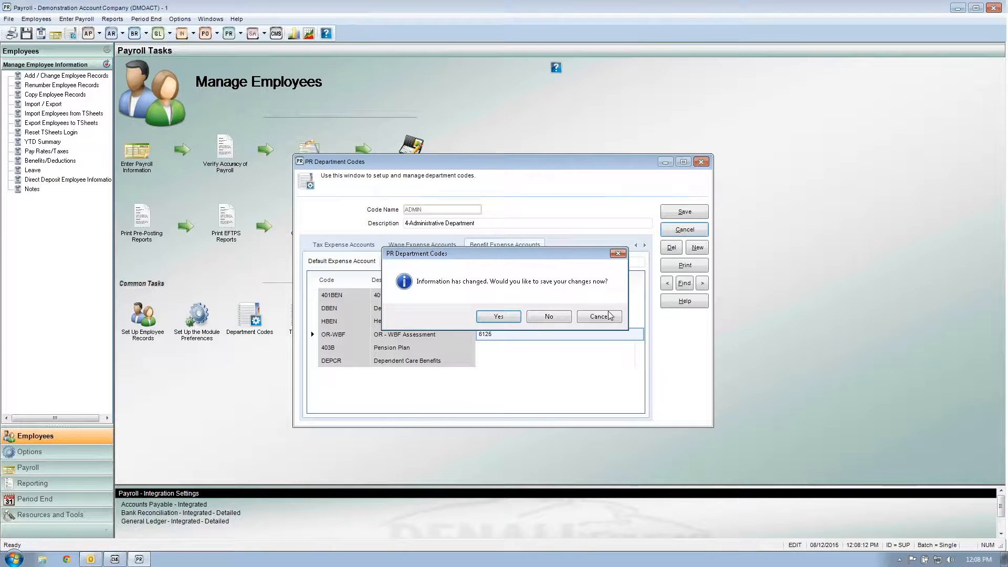
click(546, 316)
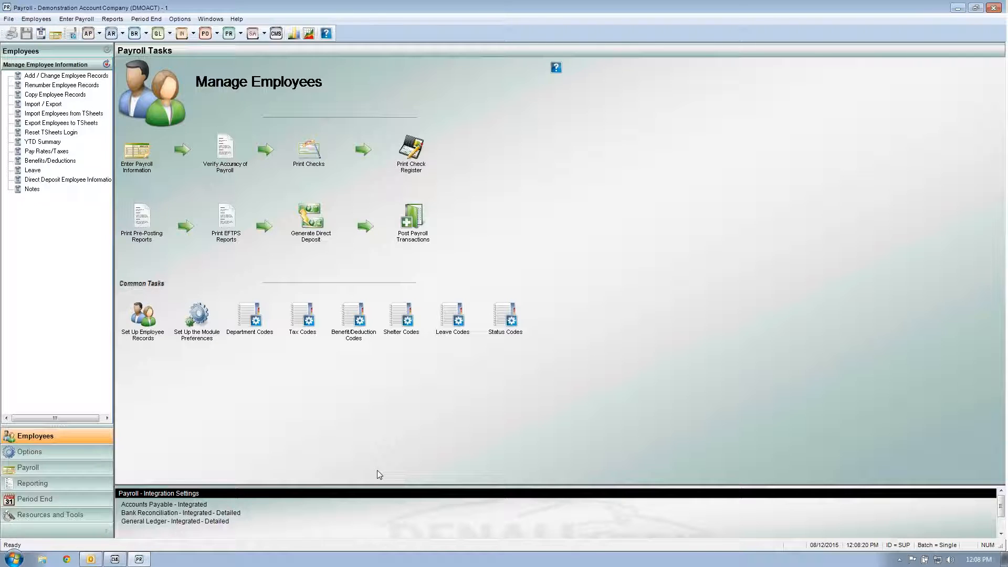
Step: Open the federal tax code FED for editing in the payroll tax codes
click(302, 329)
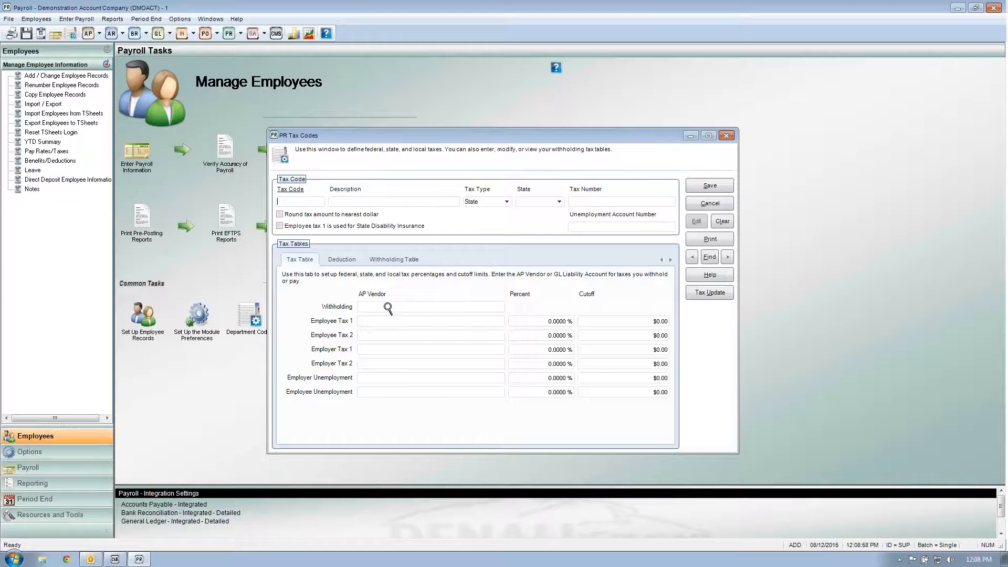
text(ED)
key(Tab)
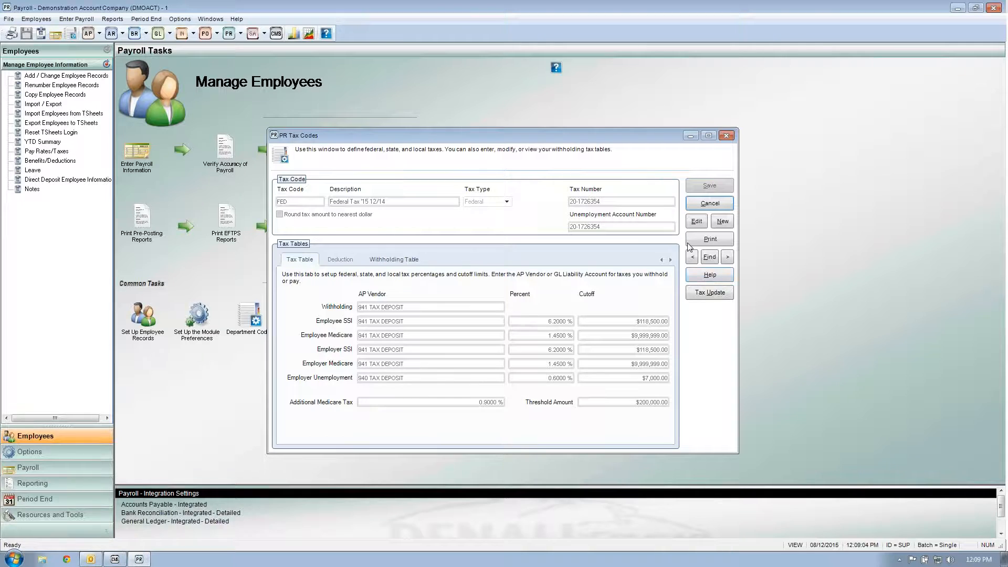
click(697, 221)
Step: Review the AP vendor assigned to each federal tax line, from Withholding through Employer Unemployment
key(Tab)
key(Tab)
key(Tab)
key(Tab)
key(Tab)
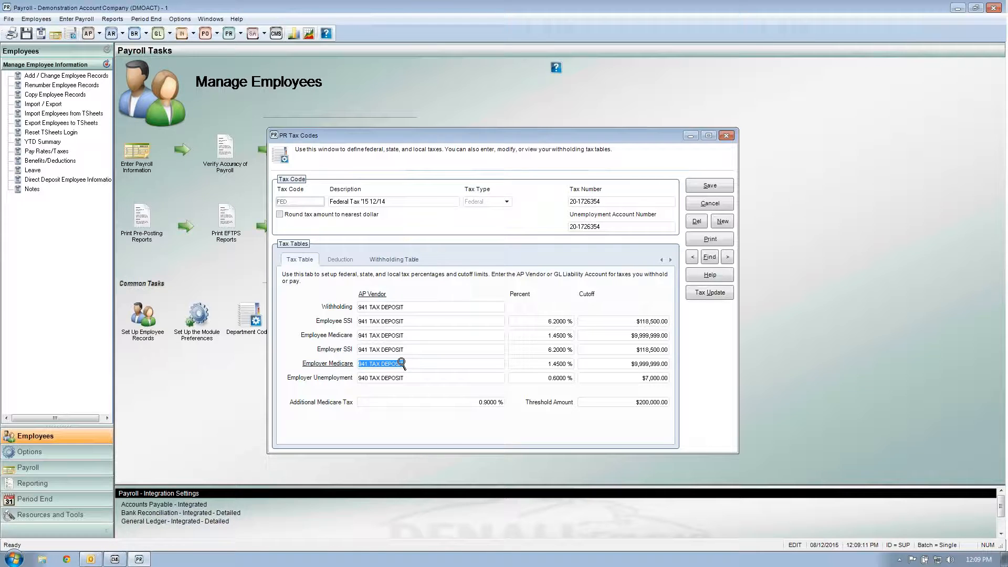
click(389, 308)
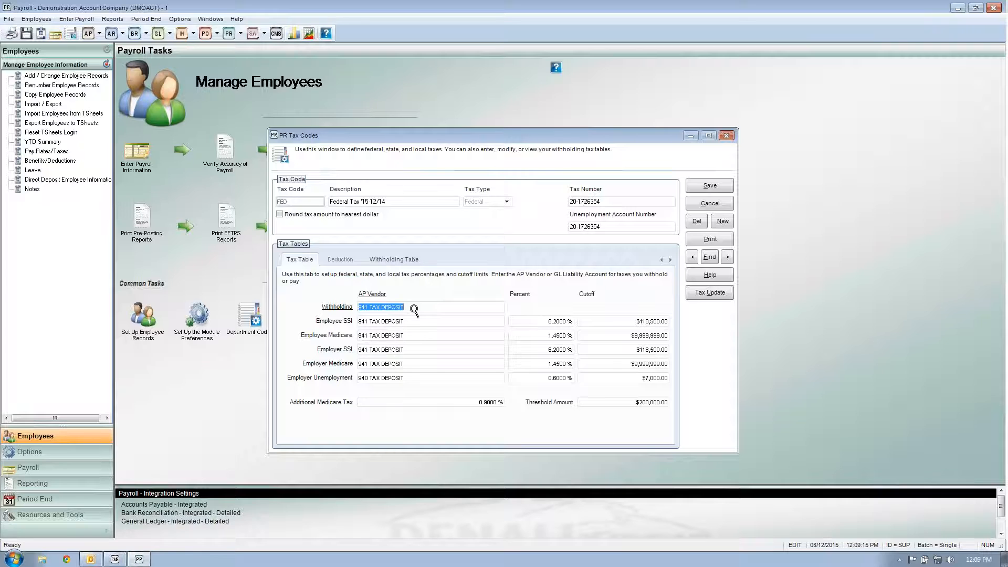
click(414, 322)
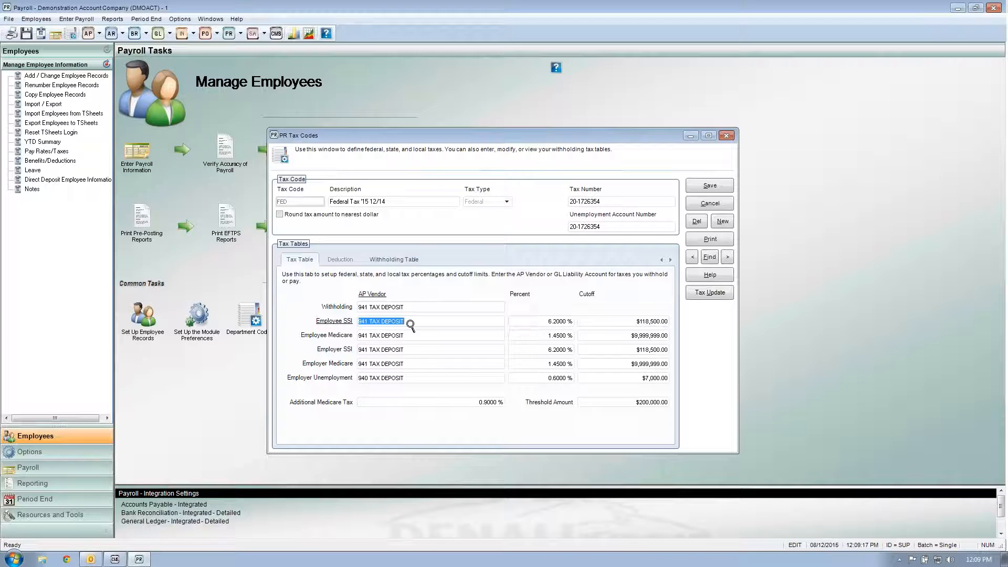
click(412, 334)
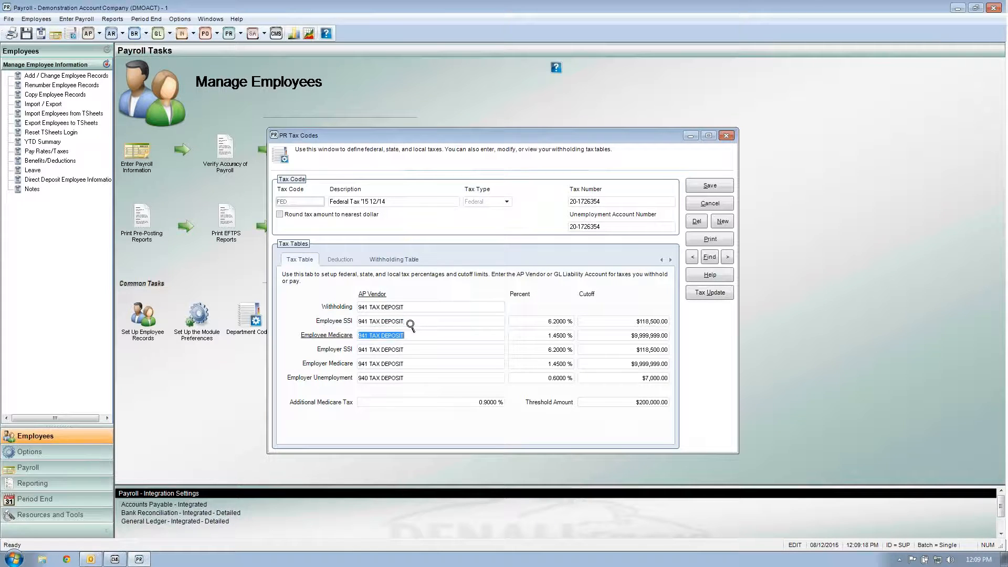
click(412, 350)
click(408, 363)
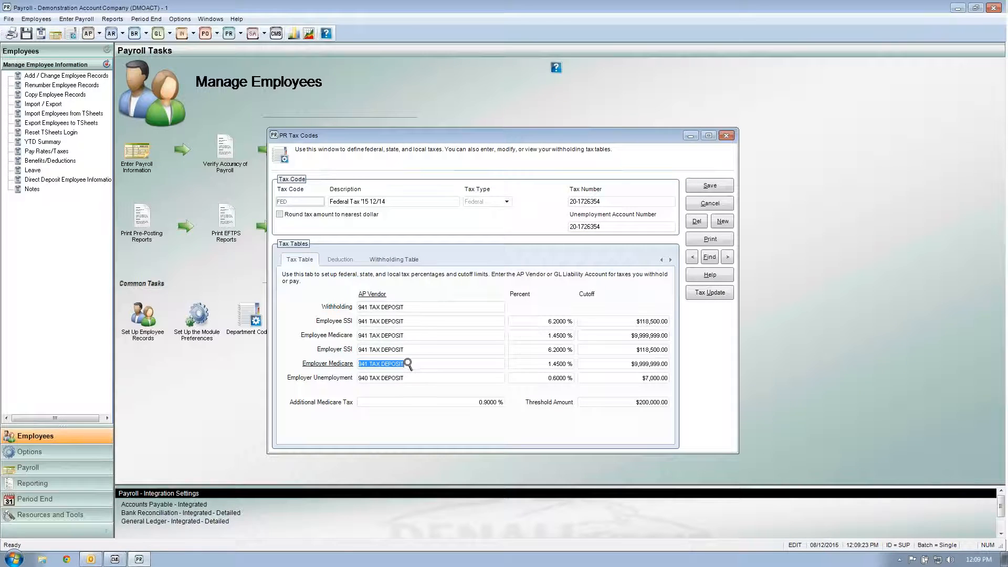
click(407, 379)
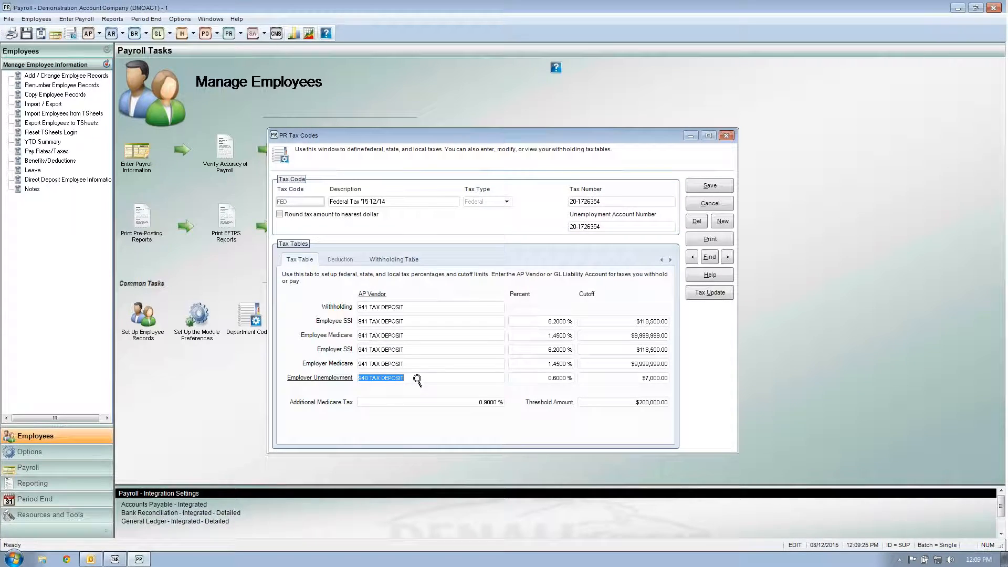
Step: Compare the AP vendor of Employer Unemployment with the vendors of the Withholding, SSI and Medicare lines
click(412, 307)
click(412, 321)
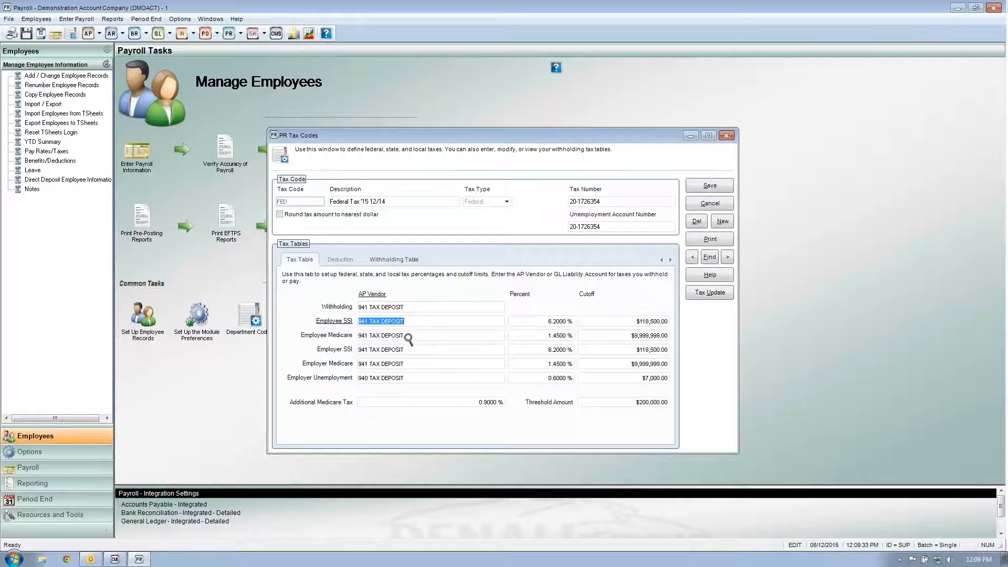
click(411, 336)
click(406, 350)
click(408, 363)
click(408, 378)
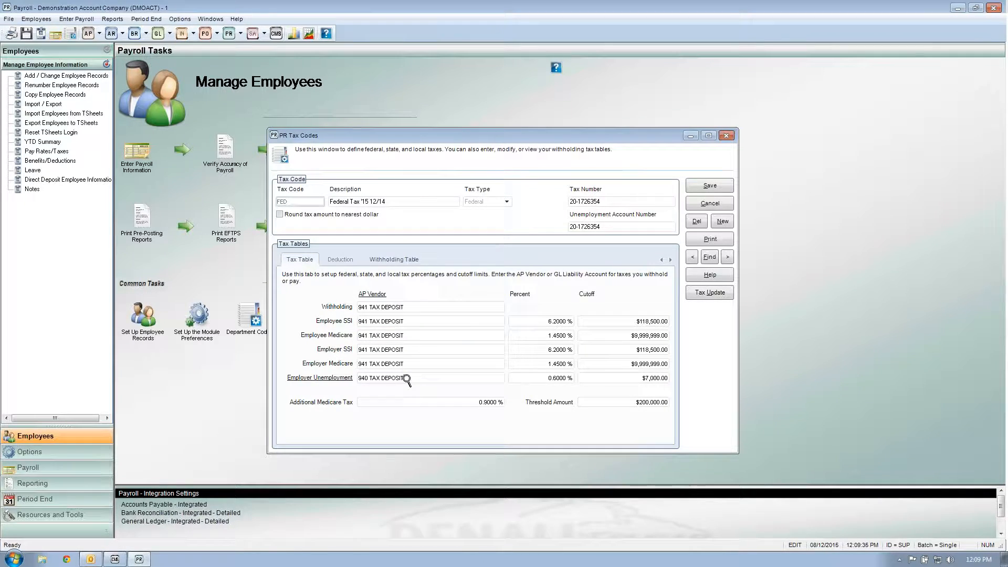
click(408, 309)
click(407, 365)
click(406, 378)
click(402, 311)
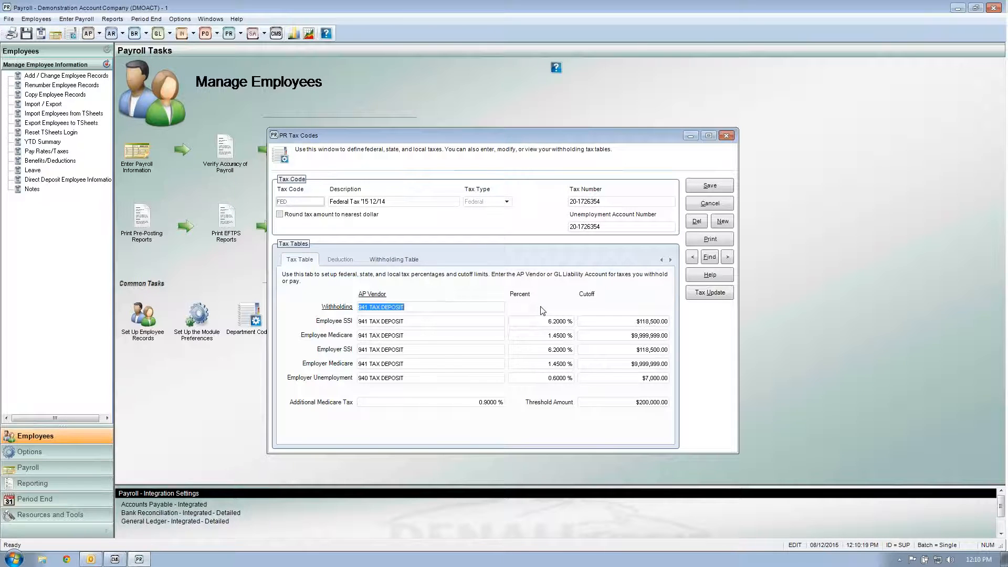
Step: Examine the bracket percentages in the FED withholding table for the Single filing status
click(399, 260)
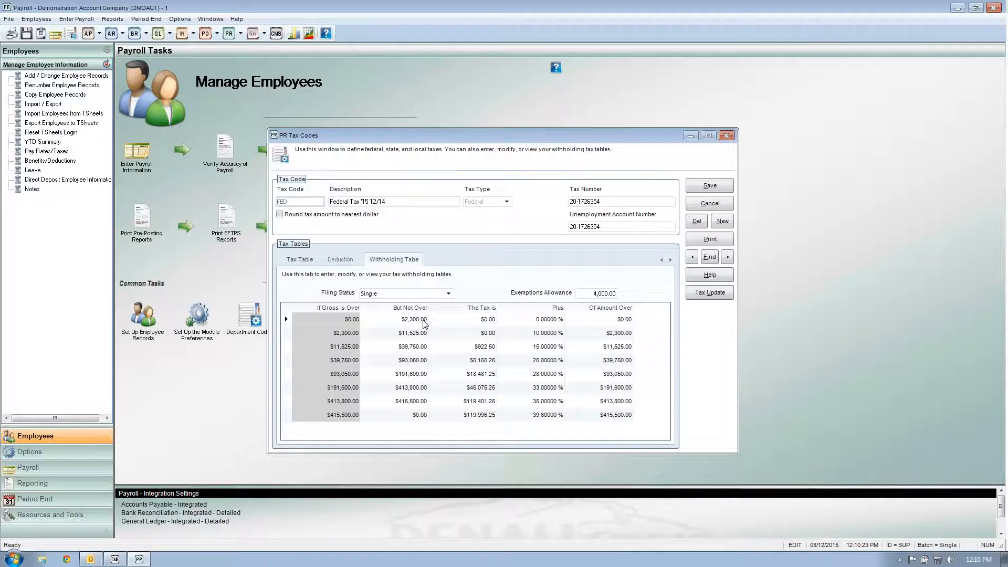
click(418, 322)
click(417, 332)
click(413, 345)
click(546, 333)
click(549, 334)
click(546, 347)
click(546, 361)
click(546, 374)
click(546, 387)
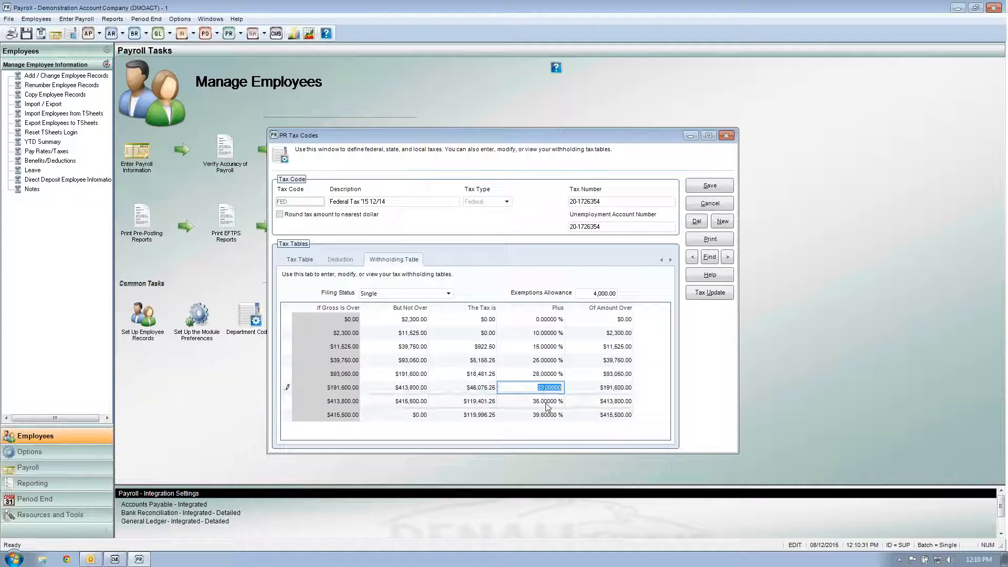
click(547, 402)
click(550, 413)
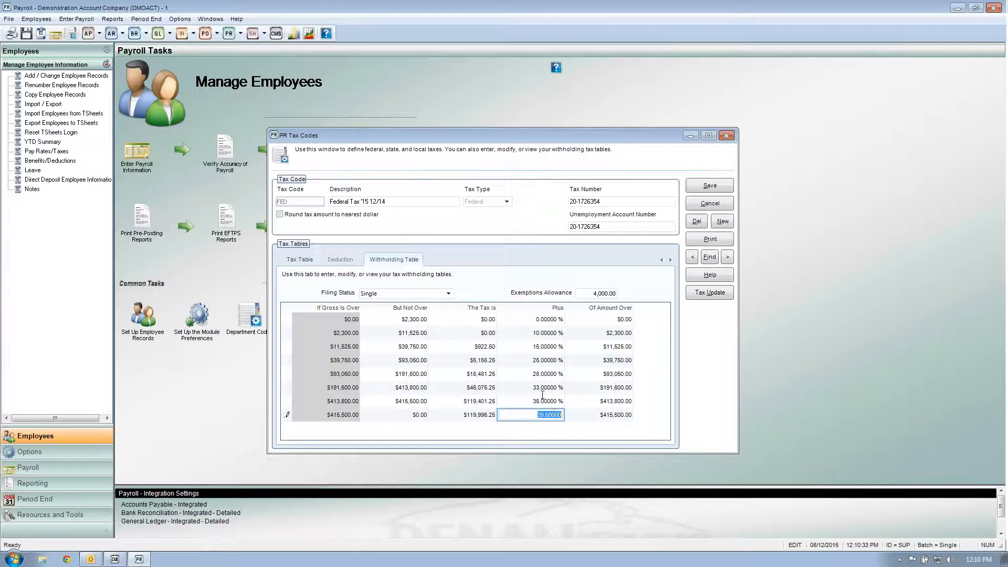
Step: Examine the upper gross income limits of the Single withholding brackets, from the lowest to the highest
click(423, 319)
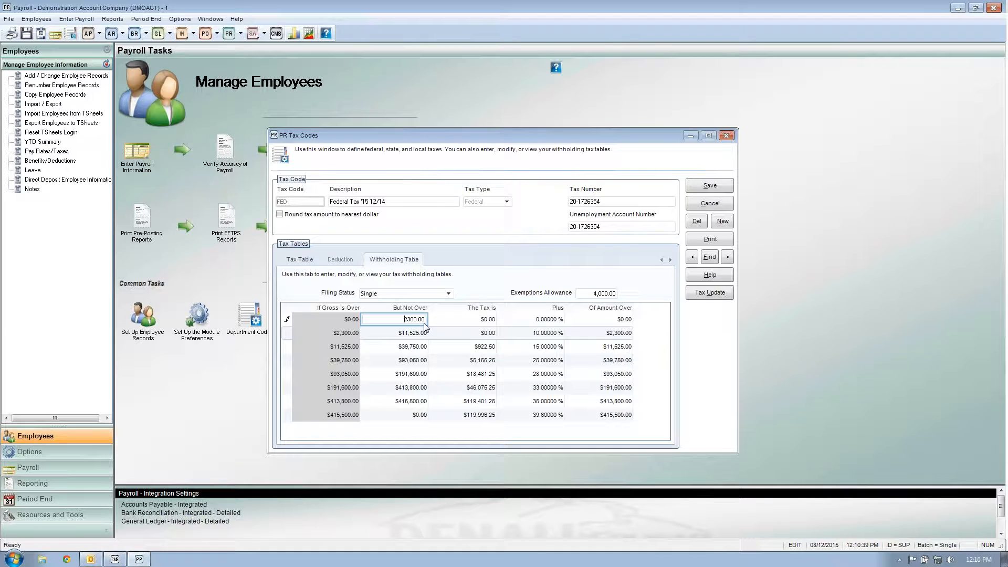
click(420, 335)
click(419, 335)
click(420, 362)
click(420, 362)
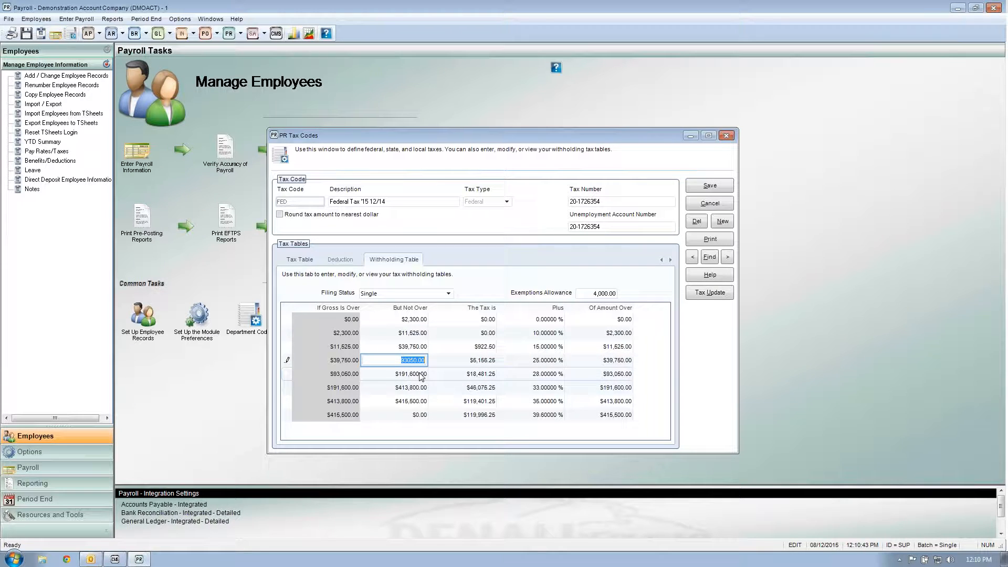
click(421, 377)
click(417, 390)
click(419, 403)
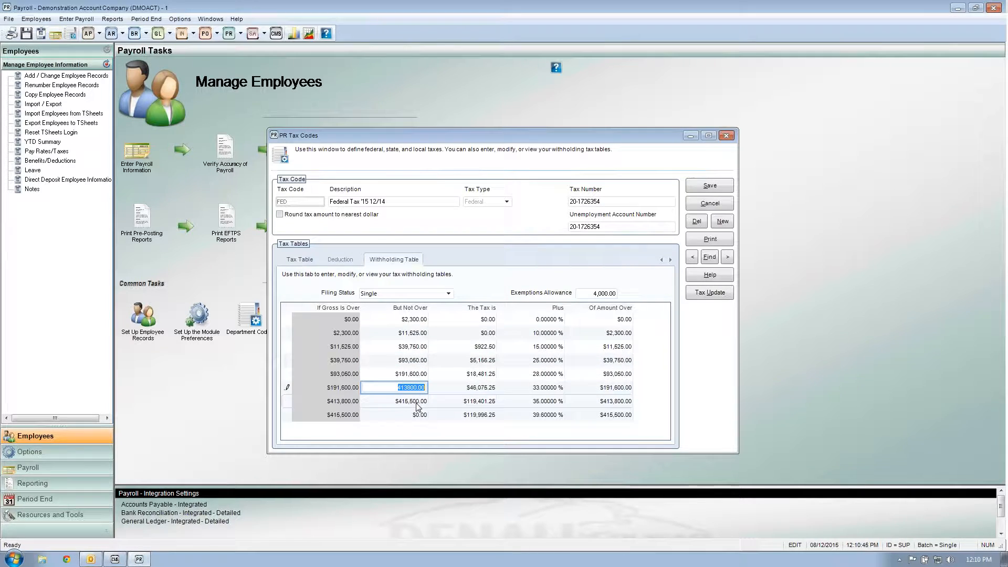
click(419, 416)
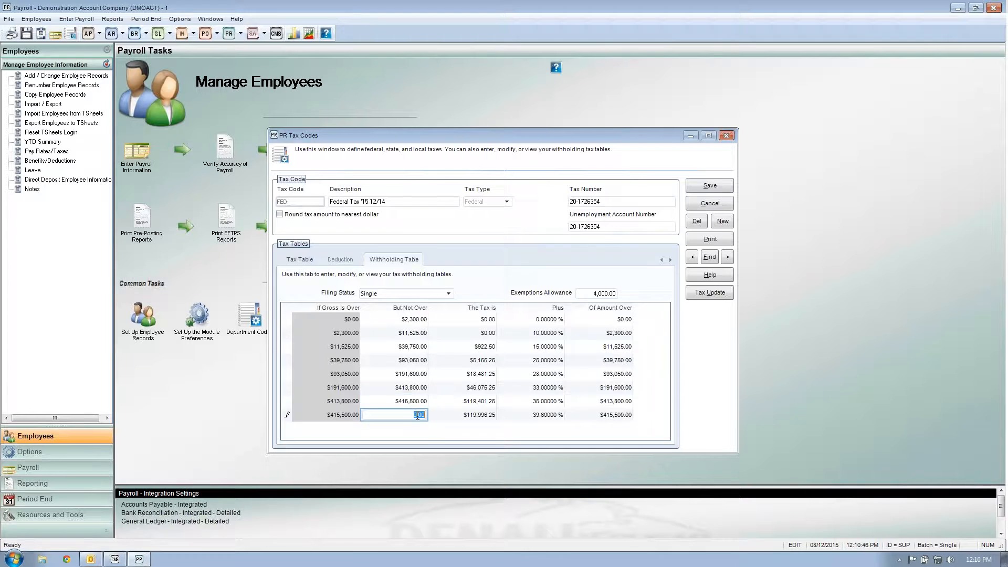
Step: Switch the withholding table's filing status to Married Filing Jointly and examine its upper gross income limits
click(449, 294)
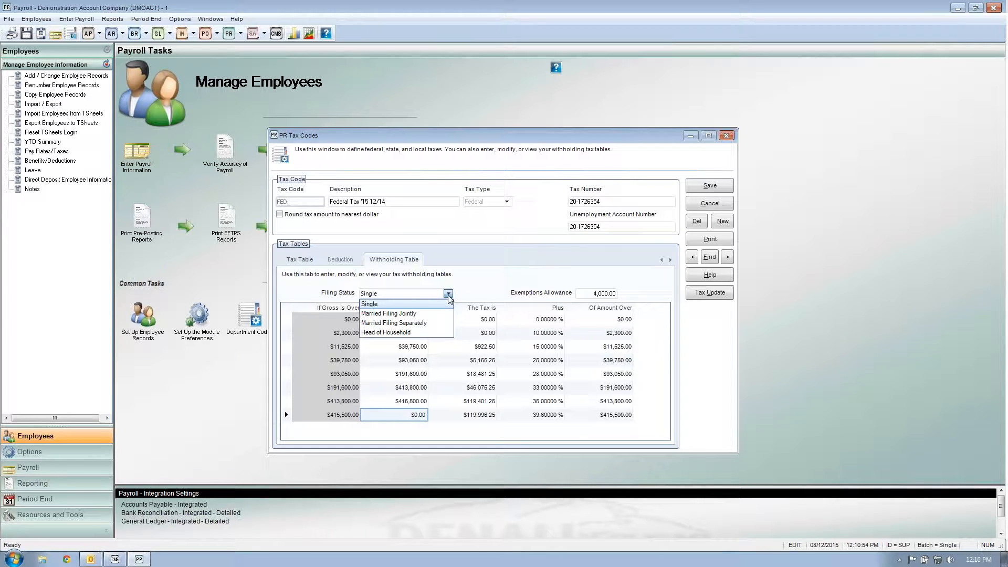
click(433, 313)
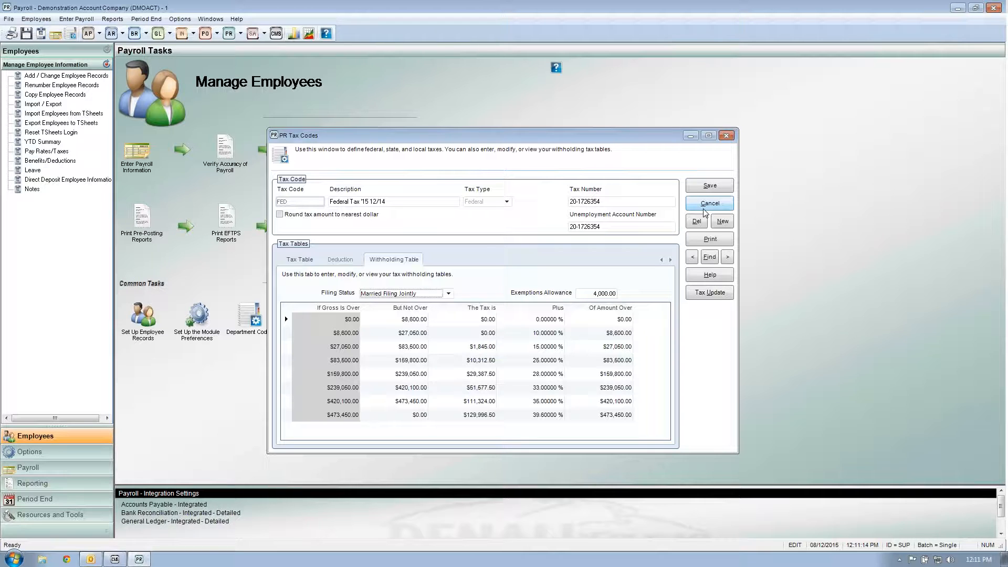
click(418, 333)
key(Down)
key(Down)
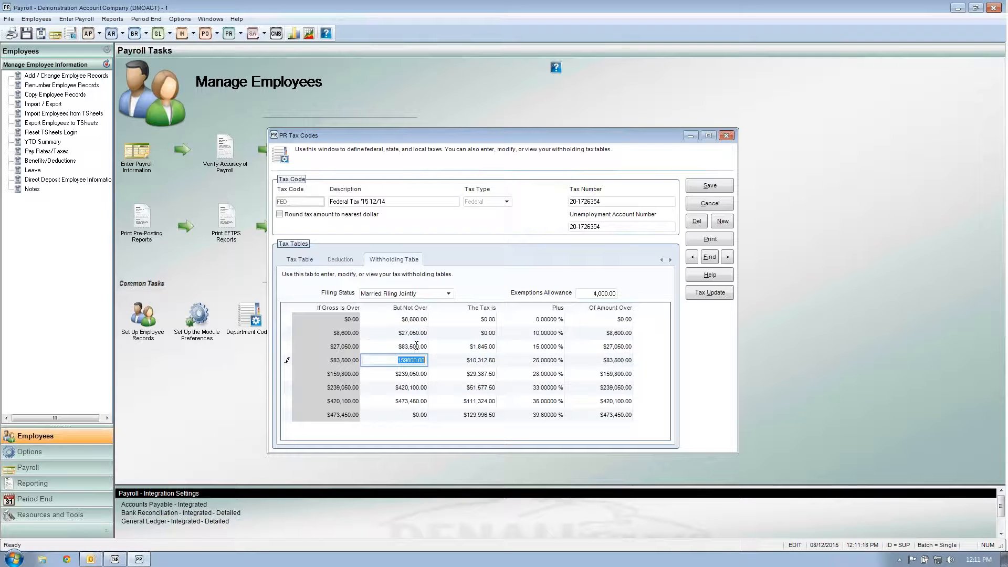
click(413, 377)
click(413, 383)
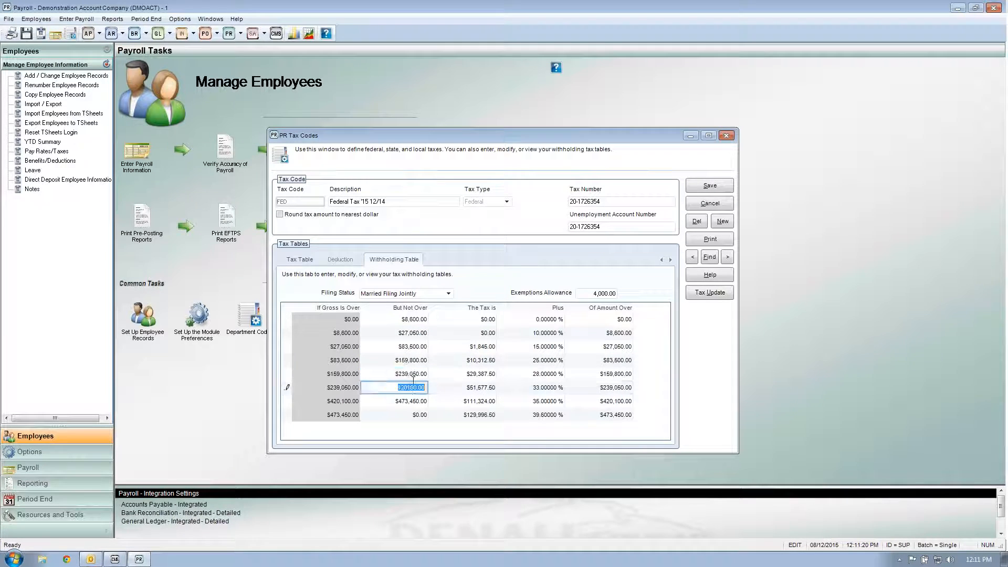
click(423, 320)
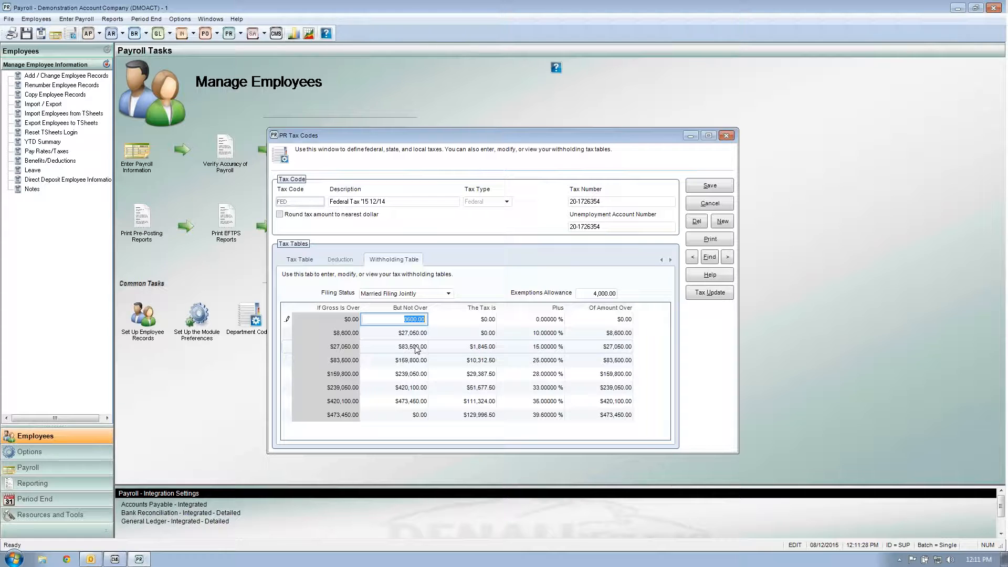
click(416, 348)
click(412, 360)
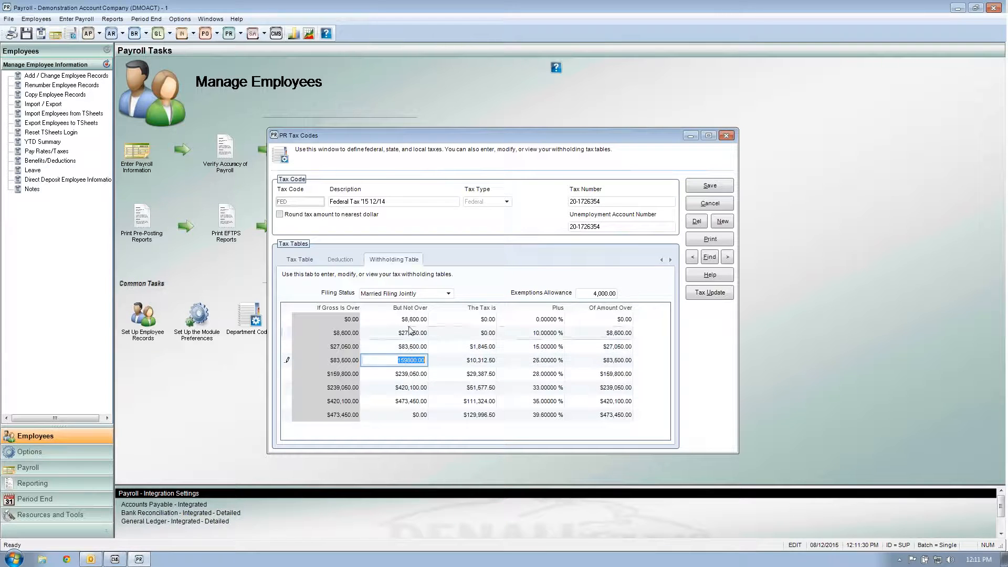
click(409, 321)
click(410, 333)
click(411, 346)
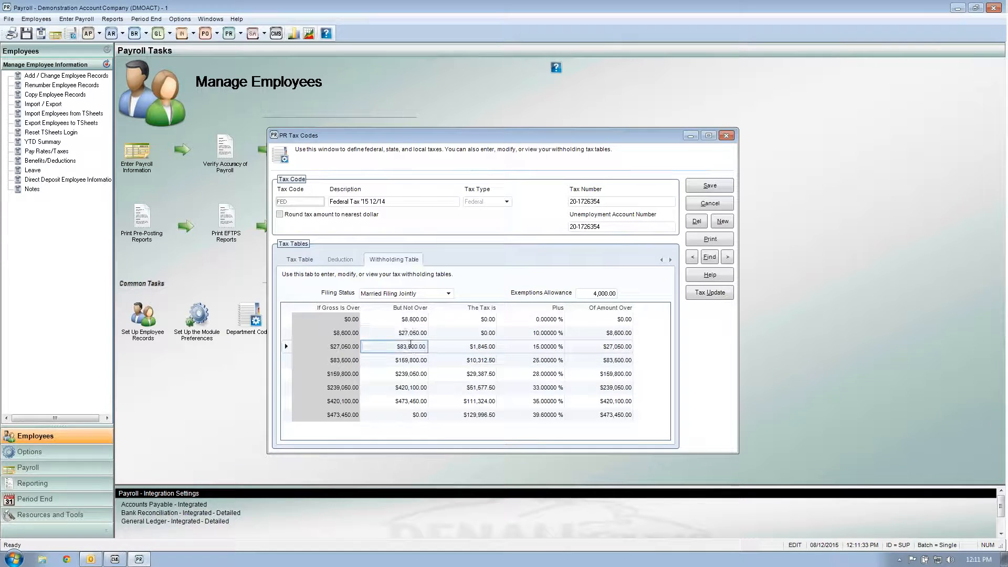
click(411, 354)
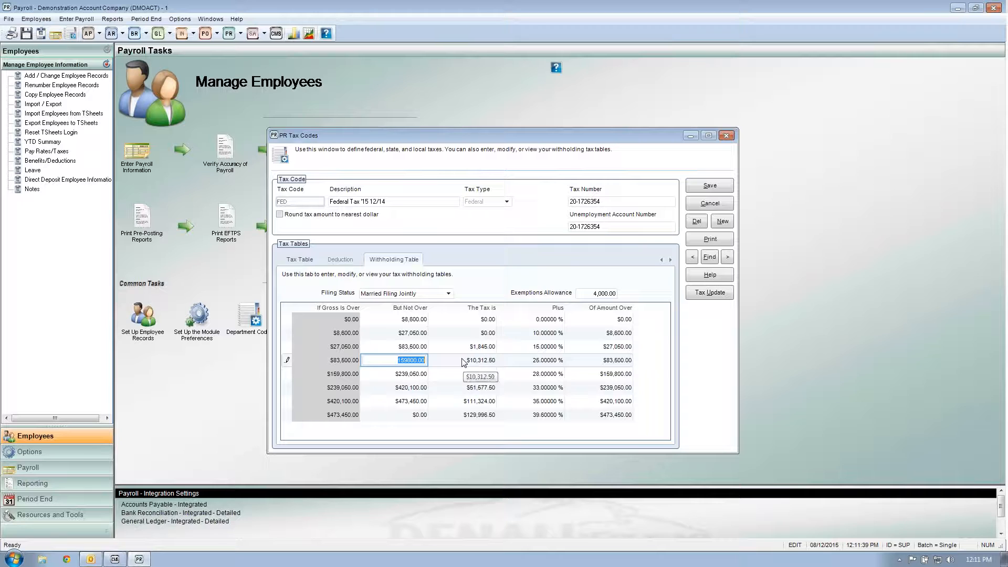
Step: Run the tax update for the federal tax code FED with Internet as the source
click(705, 294)
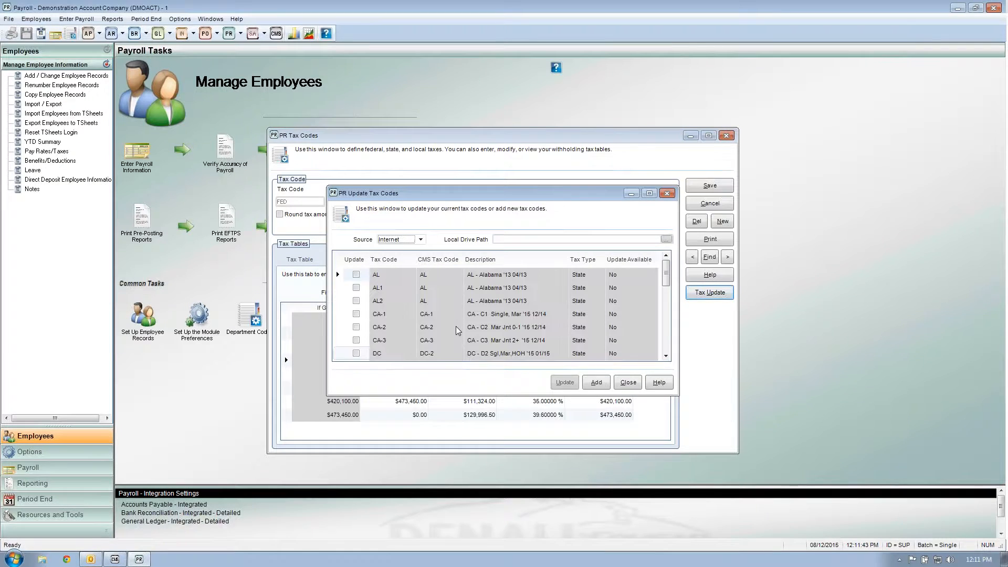
click(667, 349)
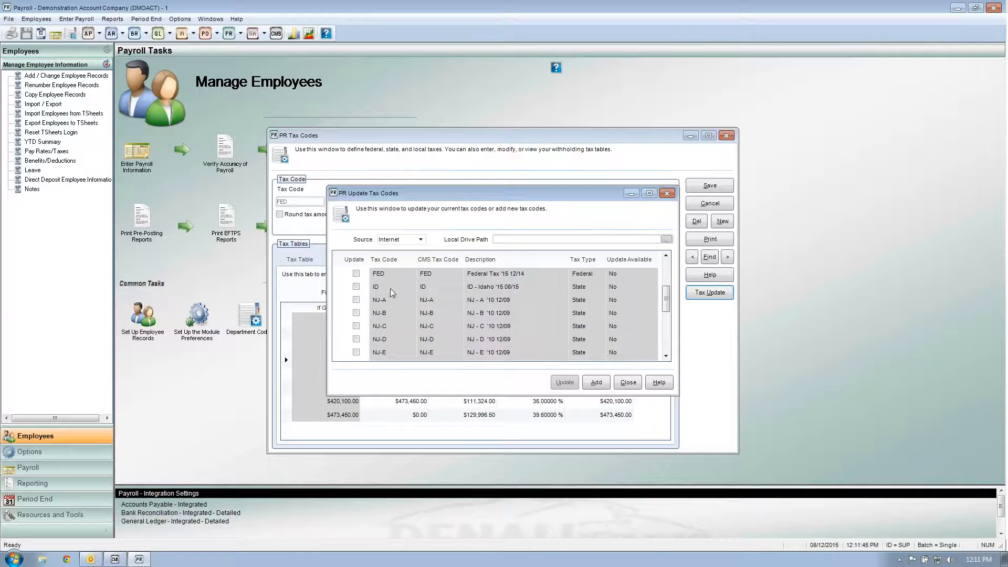
click(357, 275)
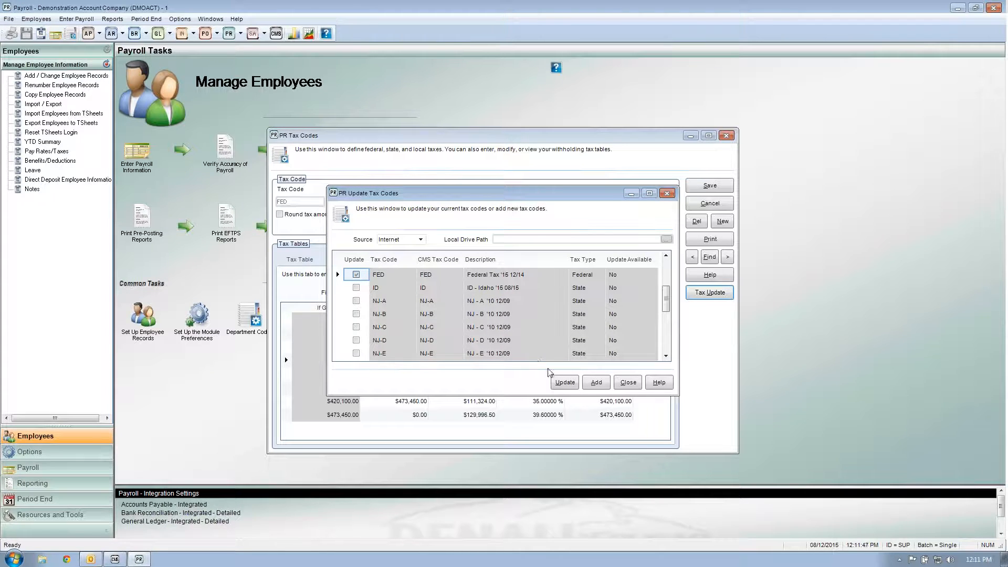
click(561, 387)
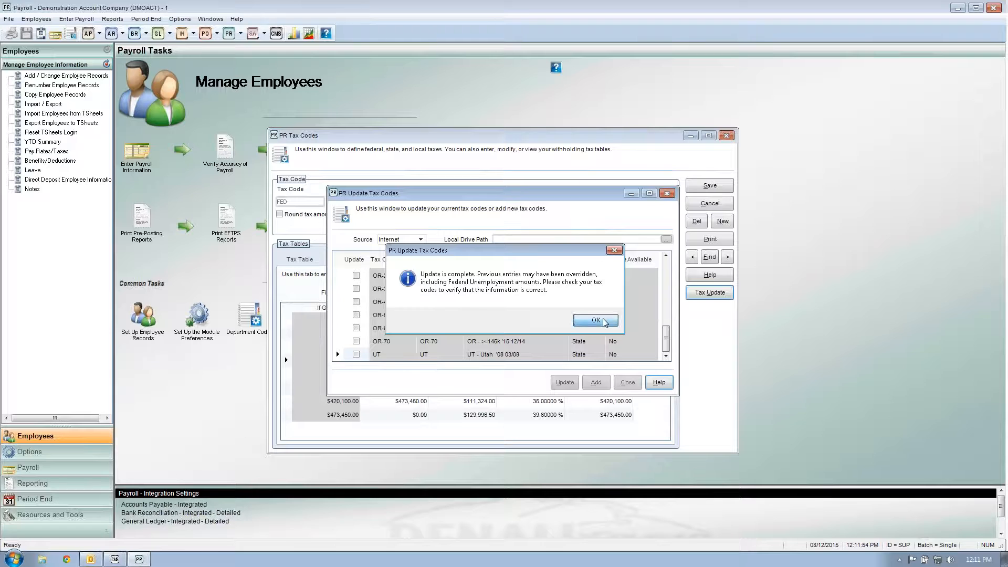
click(596, 321)
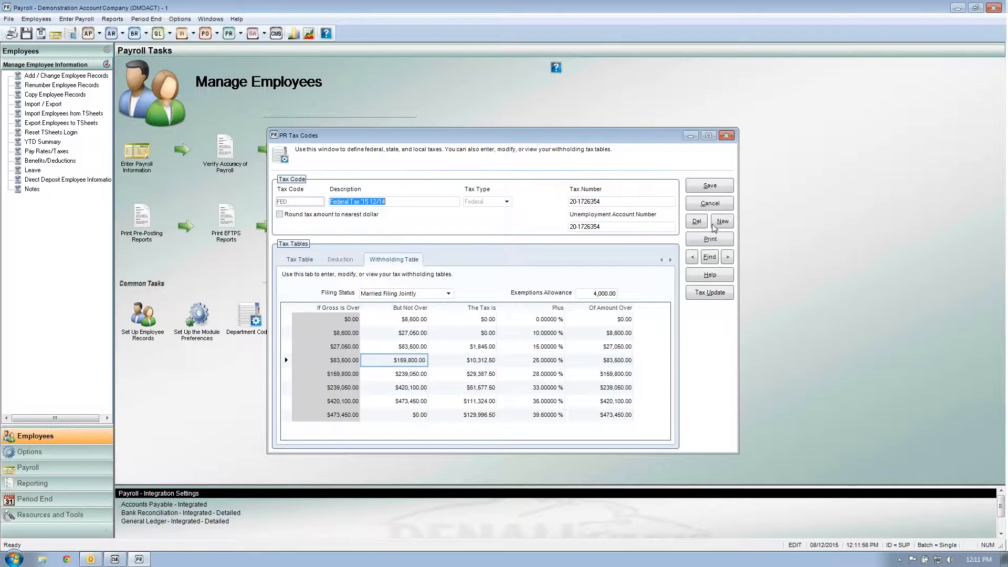
Step: Close the FED tax code without saving, rerun the Internet tax update for FED, and locate FED in the update list again
click(710, 203)
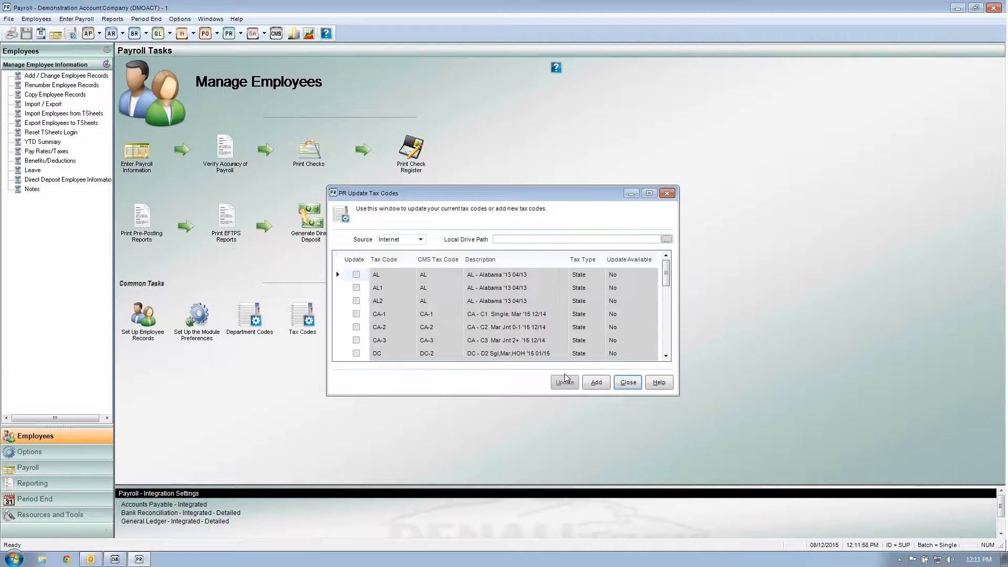
click(666, 356)
click(666, 356)
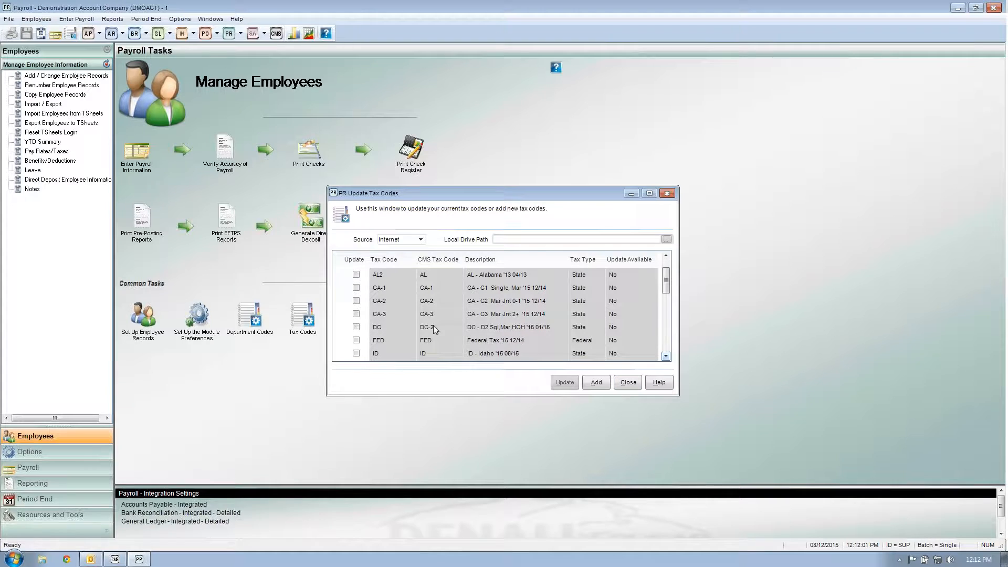
click(356, 340)
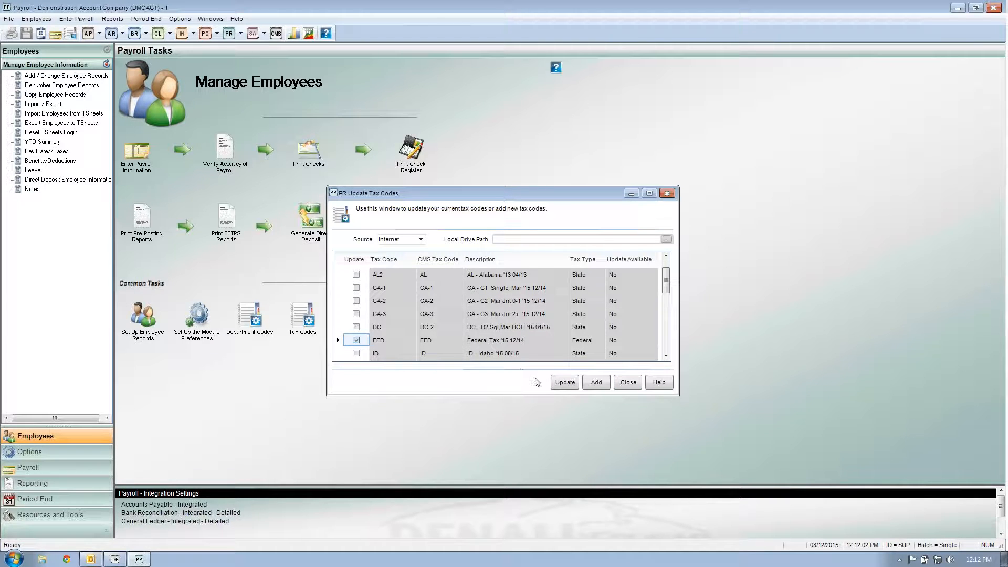
click(564, 383)
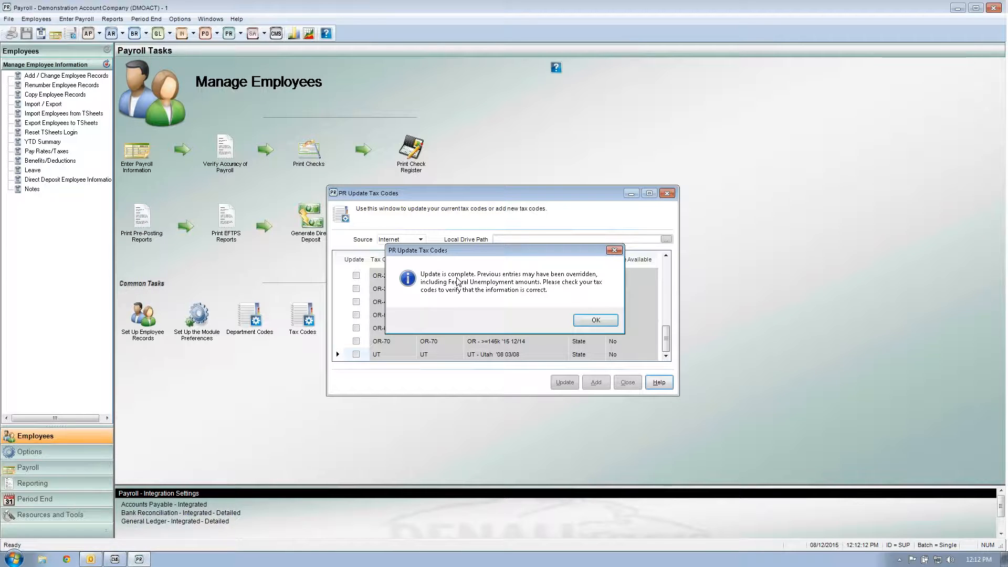
click(591, 321)
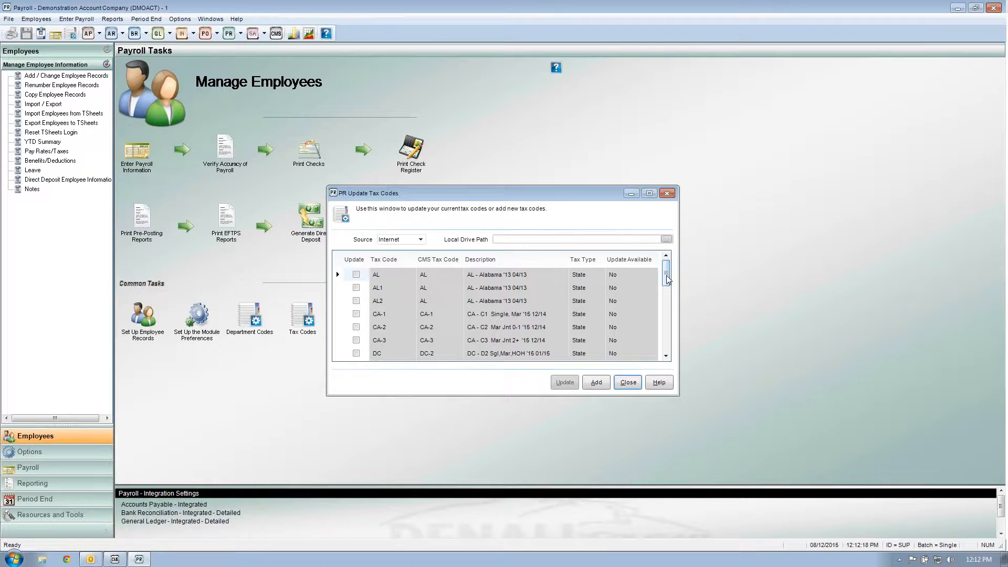
mouse_move(667, 276)
mouse_down()
mouse_move(668, 338)
mouse_move(672, 286)
mouse_up()
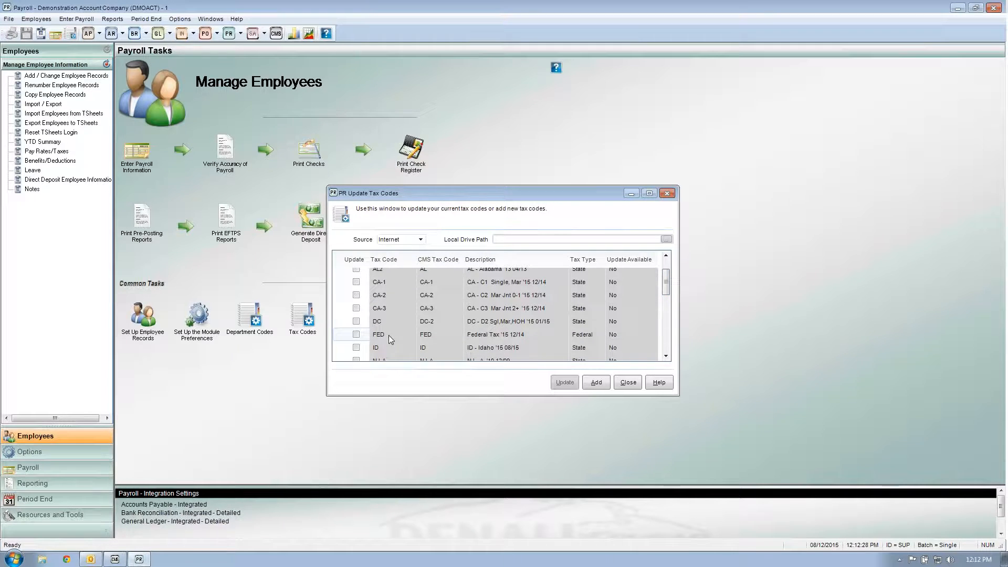
Step: Close the tax code update list, open the benefit/deduction codes and view the Deduction class
scroll(597, 298, up, 3)
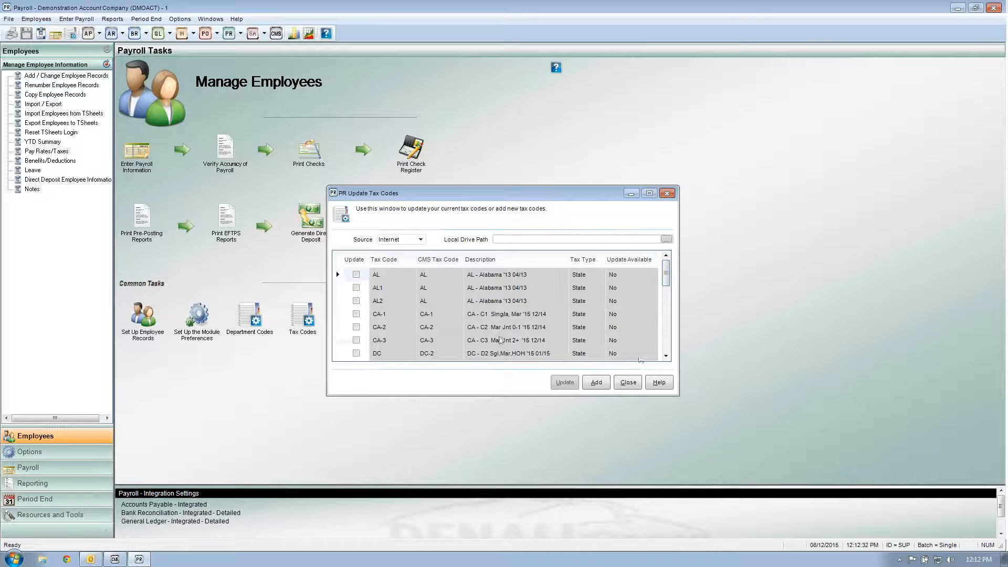
click(622, 385)
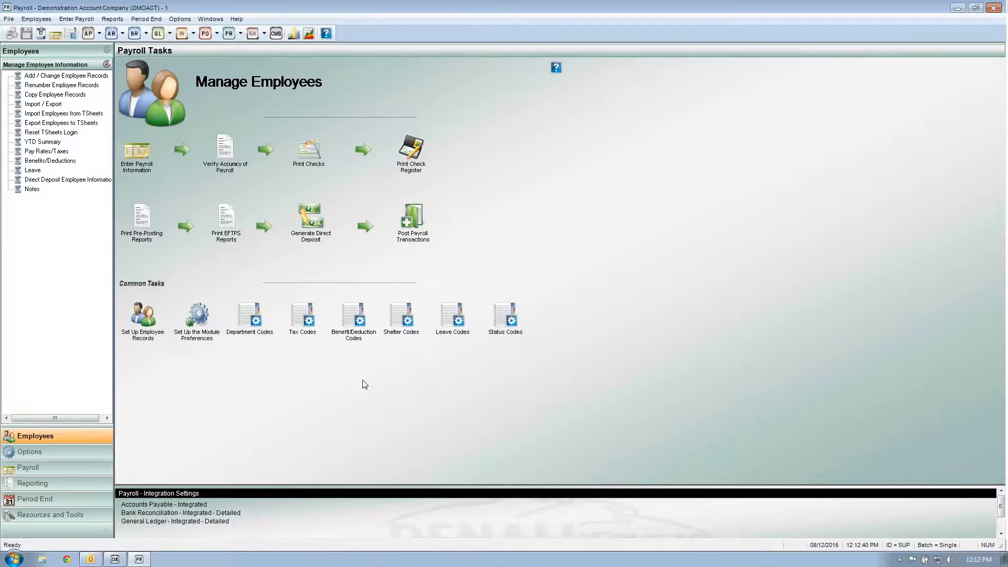
click(355, 339)
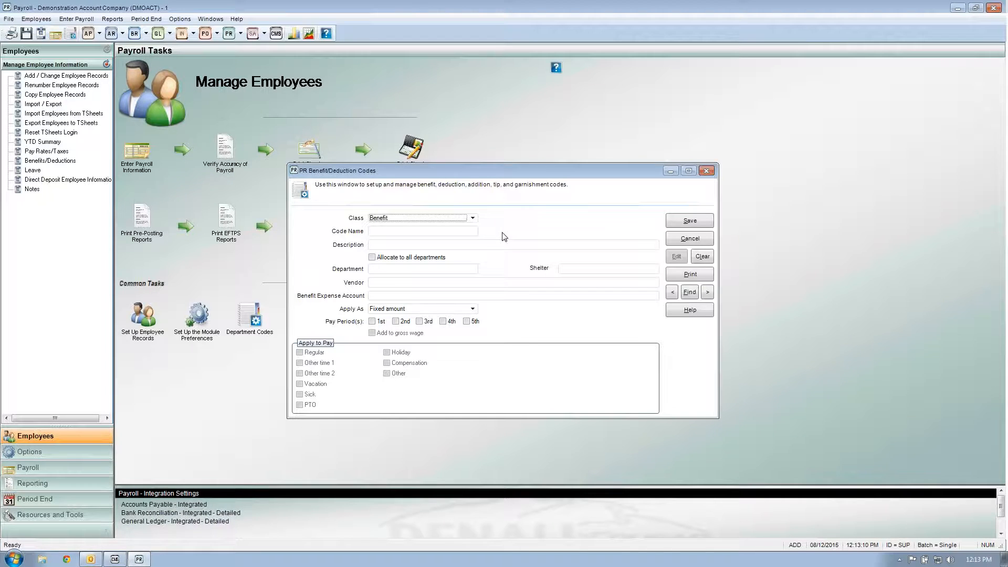
click(473, 218)
click(465, 247)
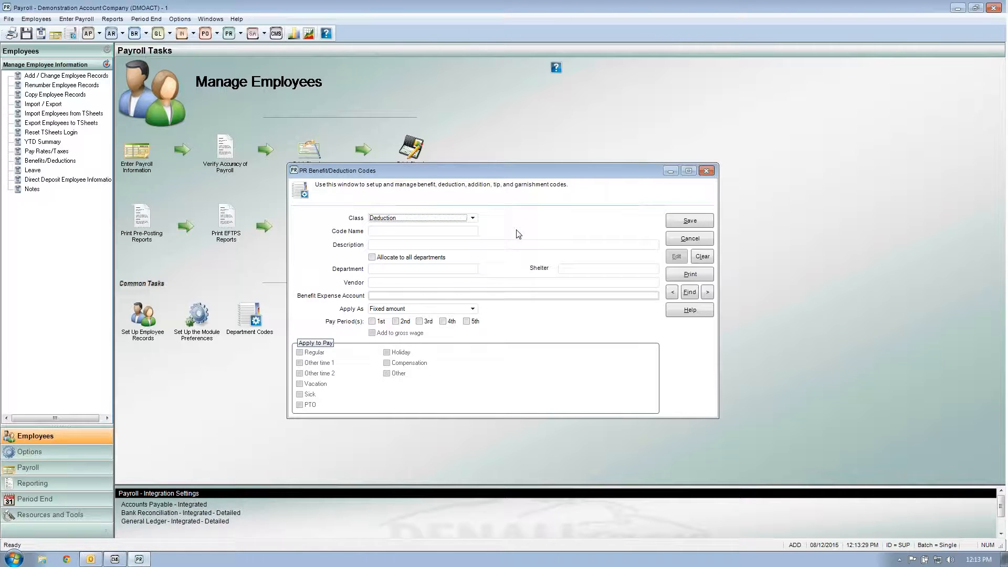
Step: Compare the benefit/deduction code form's fields for the Garnishment, Tip and Addition classes
click(473, 217)
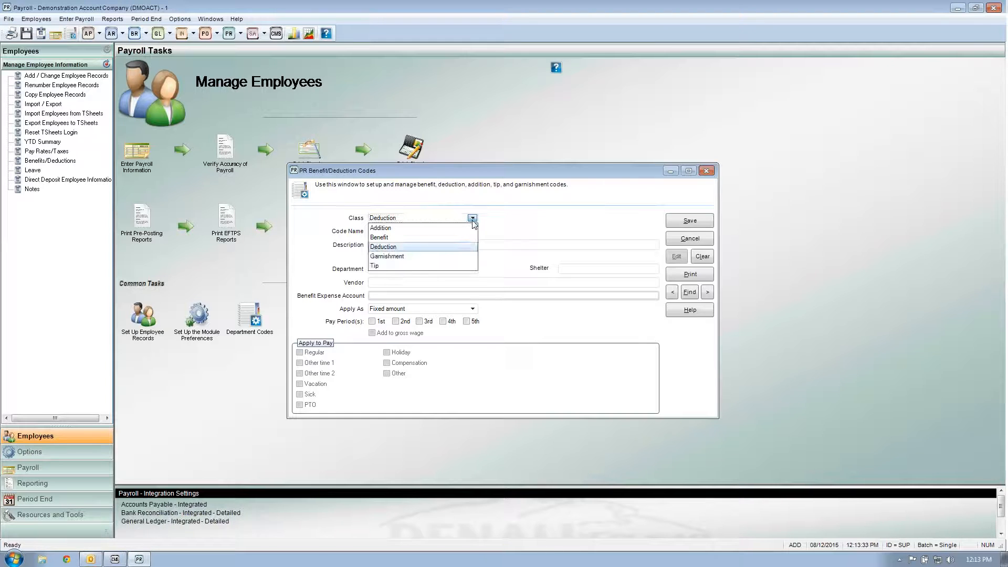
click(459, 257)
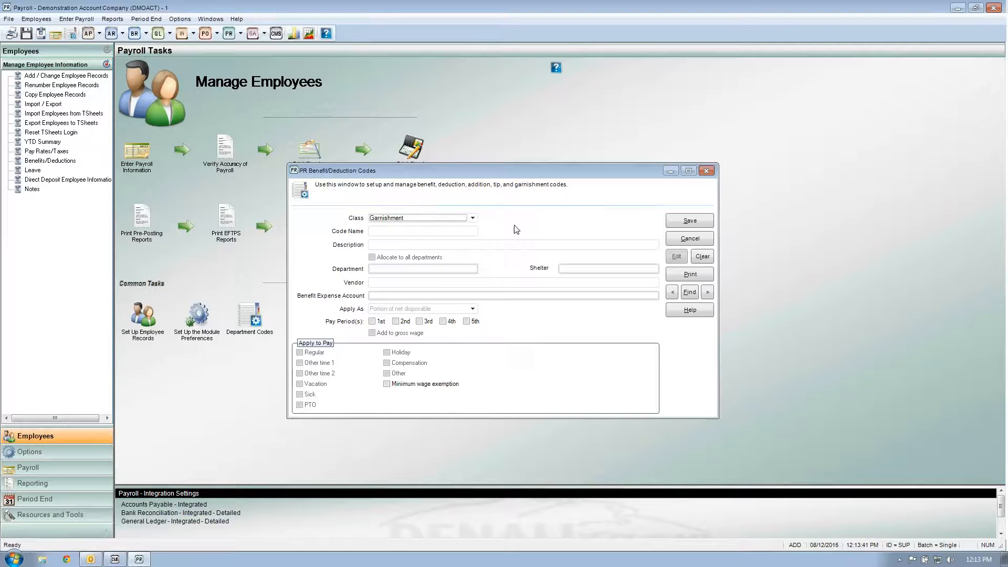
click(473, 219)
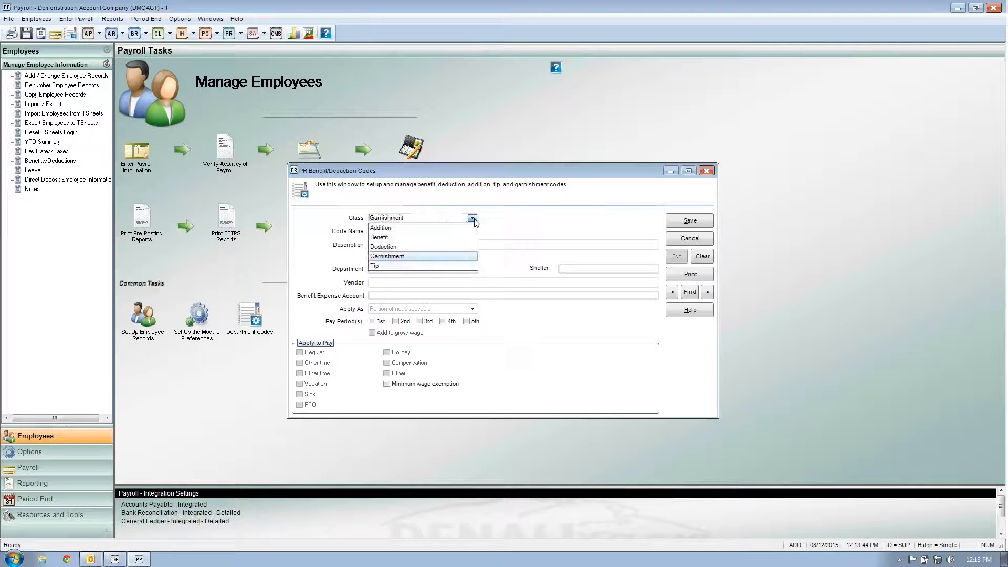
click(446, 267)
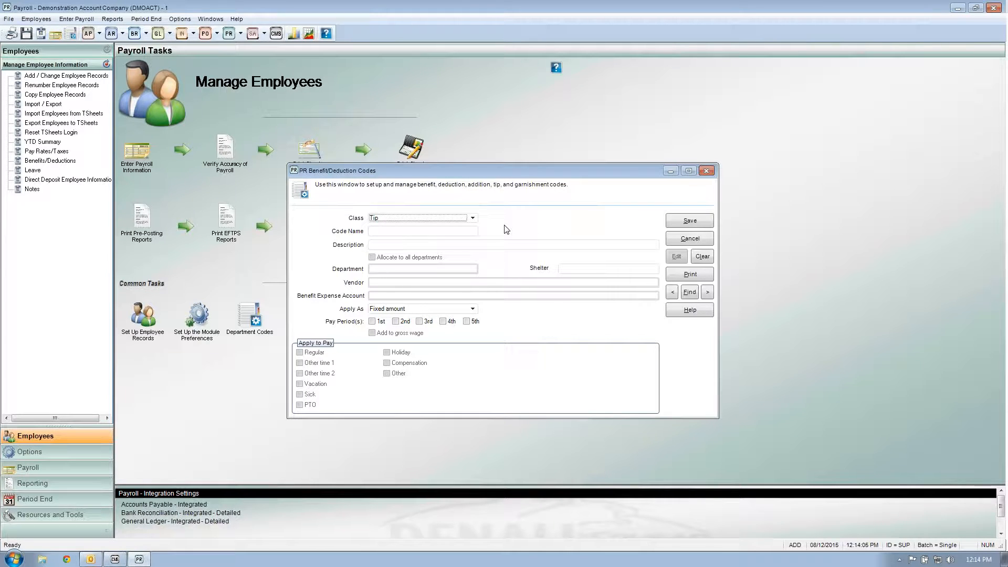
click(473, 218)
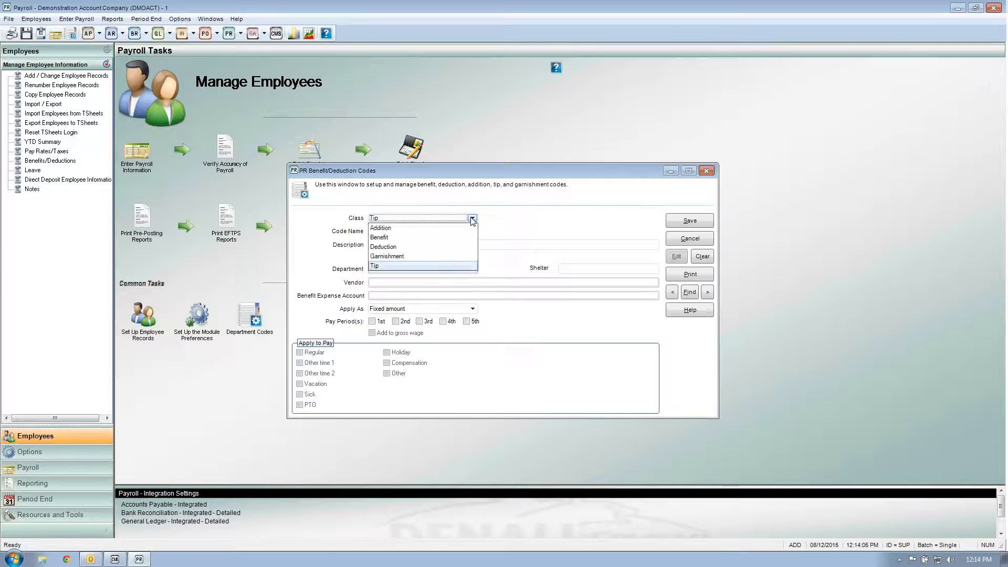
click(466, 229)
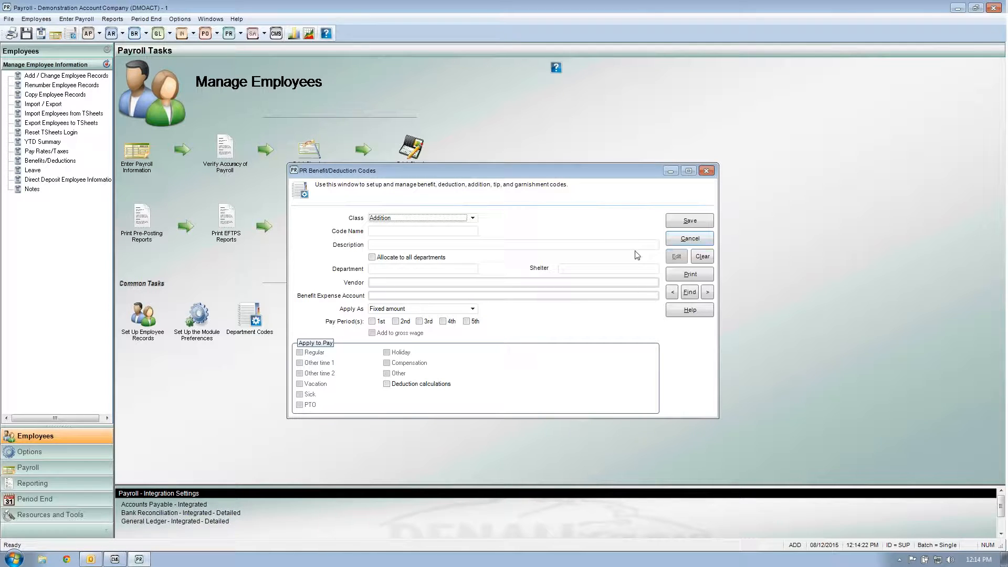
Step: Discard the unsaved new code and open the existing deduction code 125H for editing
click(706, 292)
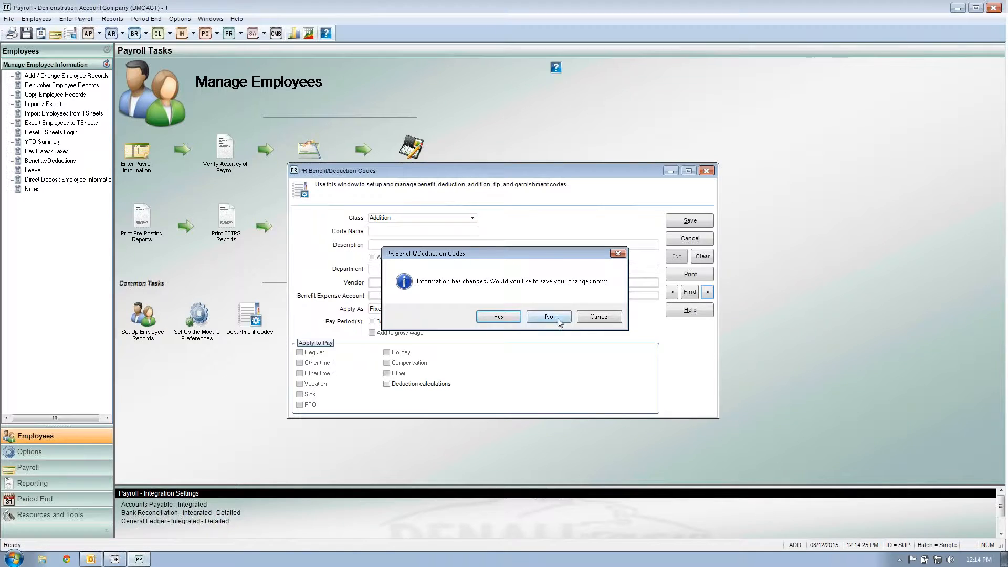
click(559, 320)
click(708, 292)
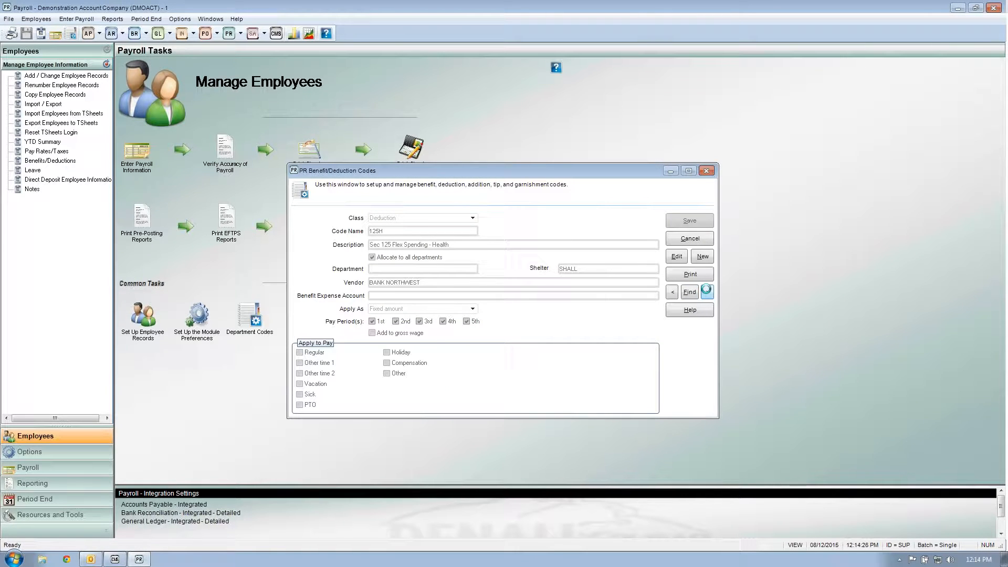
click(677, 256)
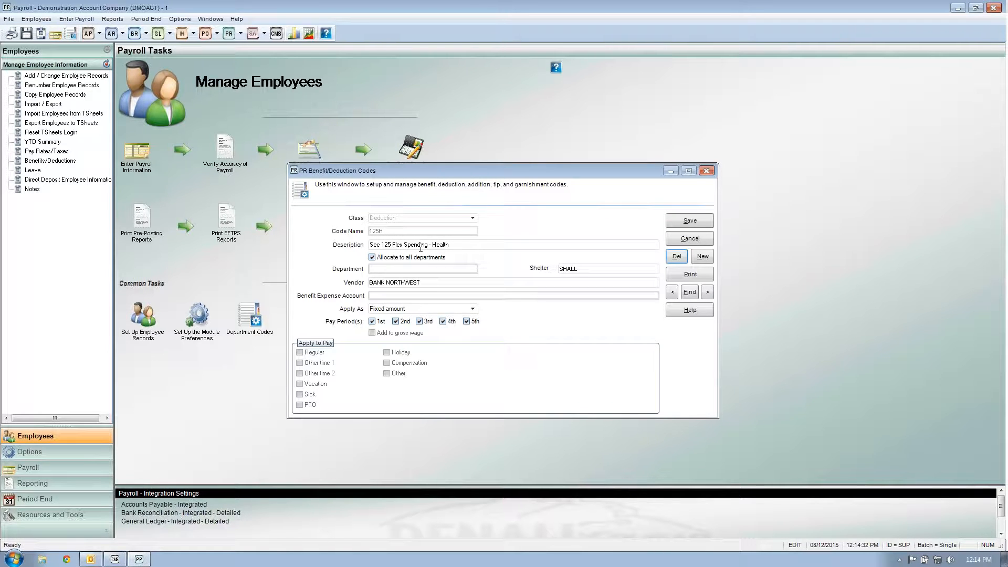
Step: Examine the description and shelter of deduction code 125H, and close it without saving
click(463, 244)
mouse_move(465, 246)
mouse_down()
mouse_move(378, 245)
mouse_move(394, 245)
mouse_up()
click(467, 245)
click(577, 269)
click(703, 243)
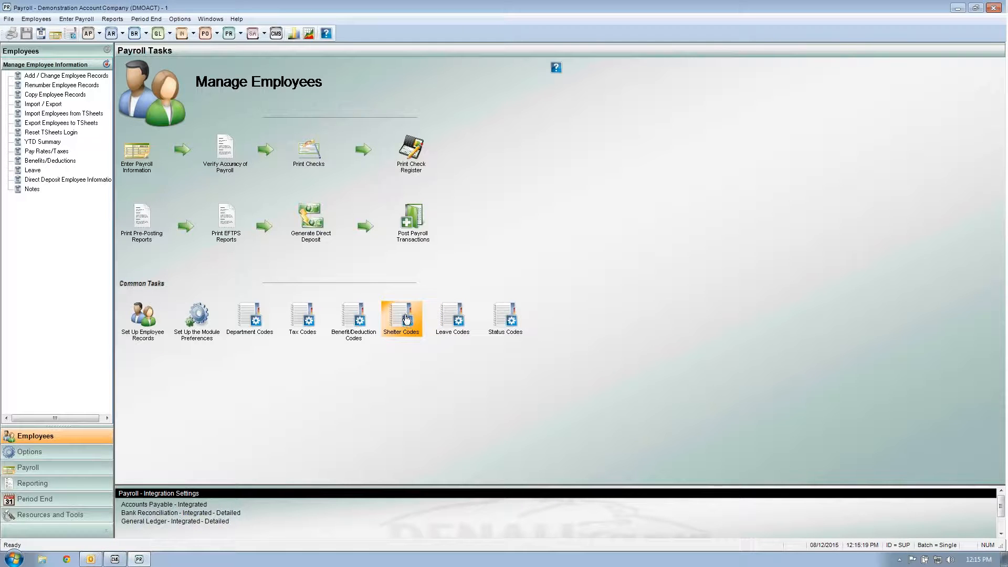
Step: Open the leave codes, look up the vacation code VAC and examine its accrual rate
click(458, 316)
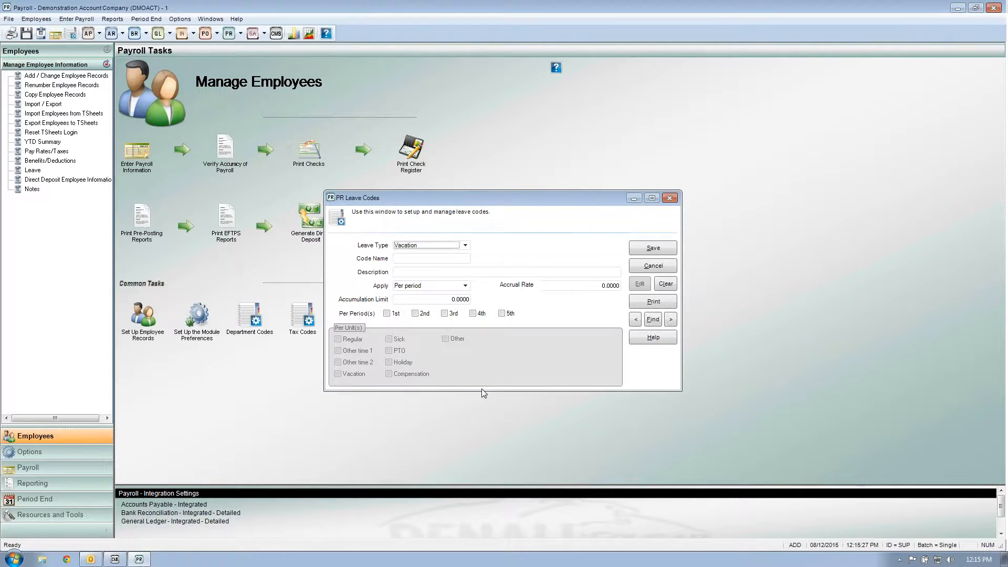
click(653, 320)
click(513, 347)
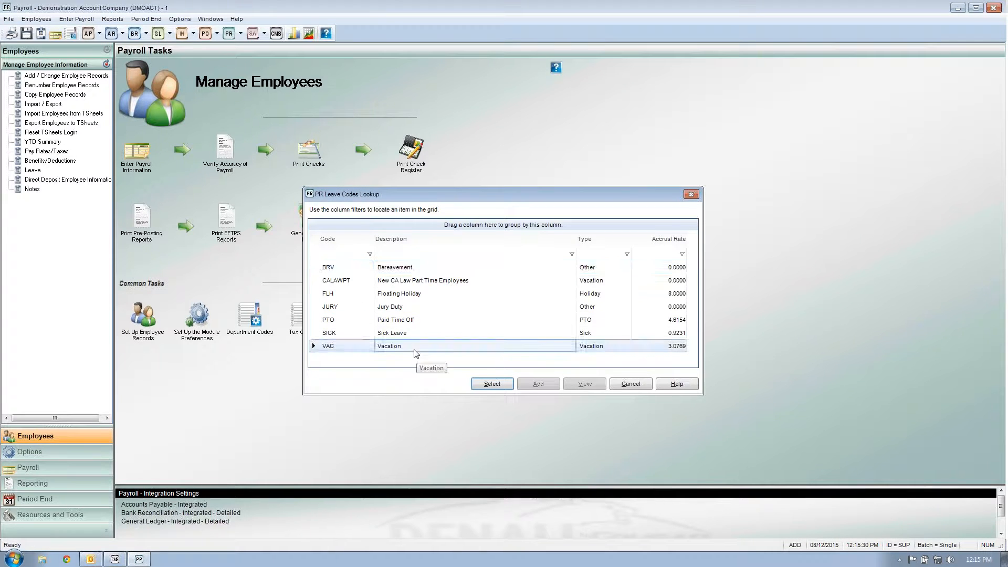
click(485, 385)
click(646, 284)
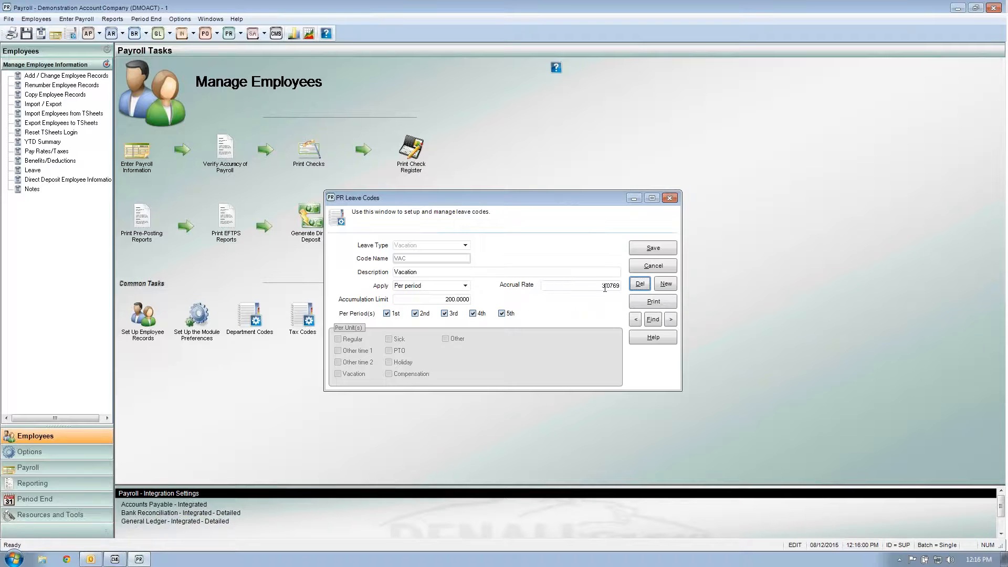
Step: Review the accrual frequency options for leave code VAC, and close it without saving
click(465, 287)
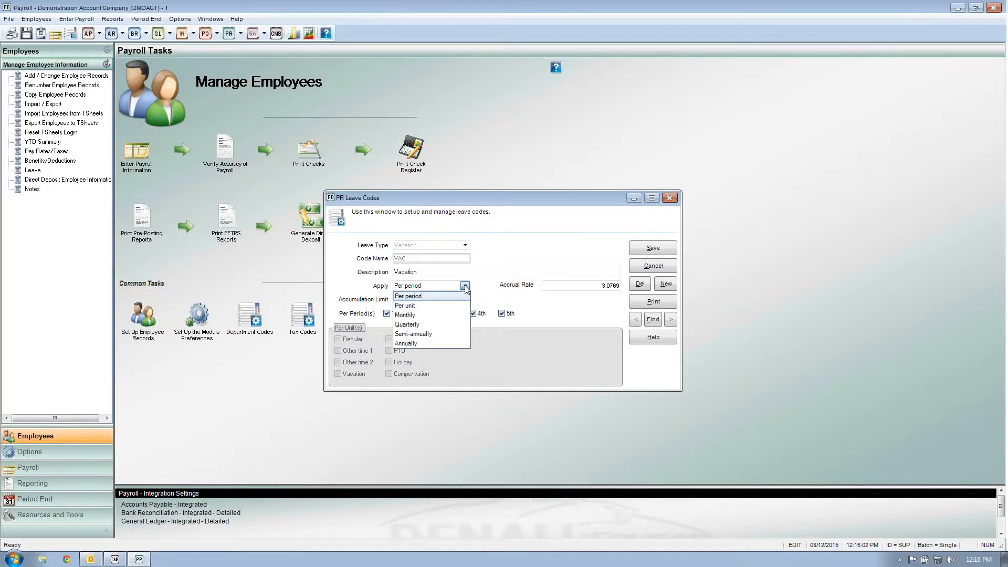
click(540, 305)
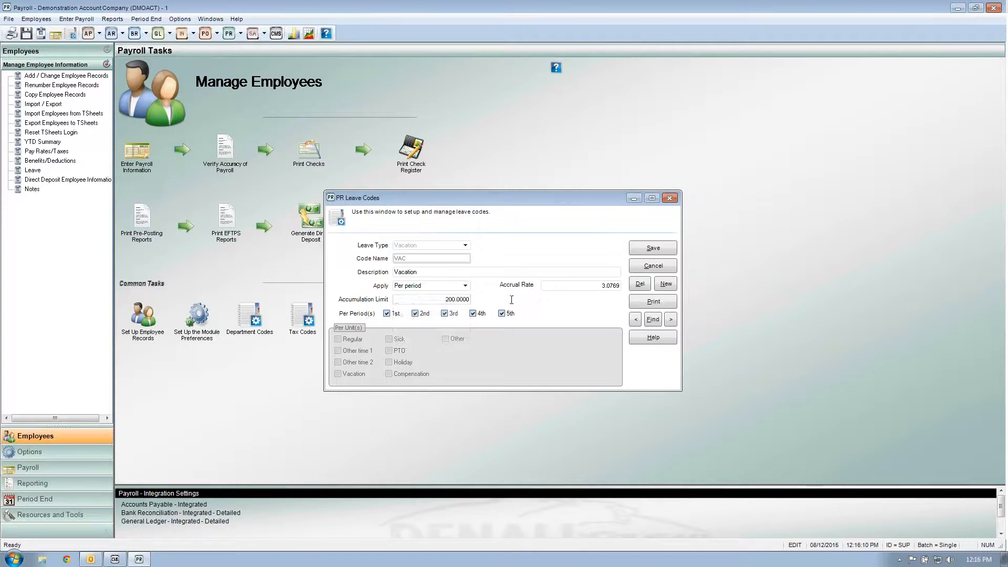
click(466, 286)
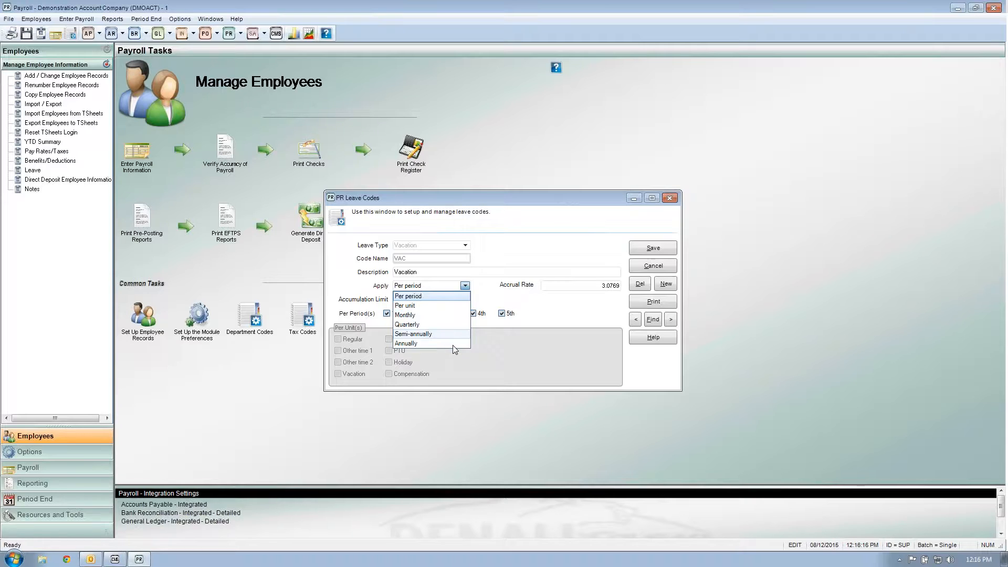
click(579, 318)
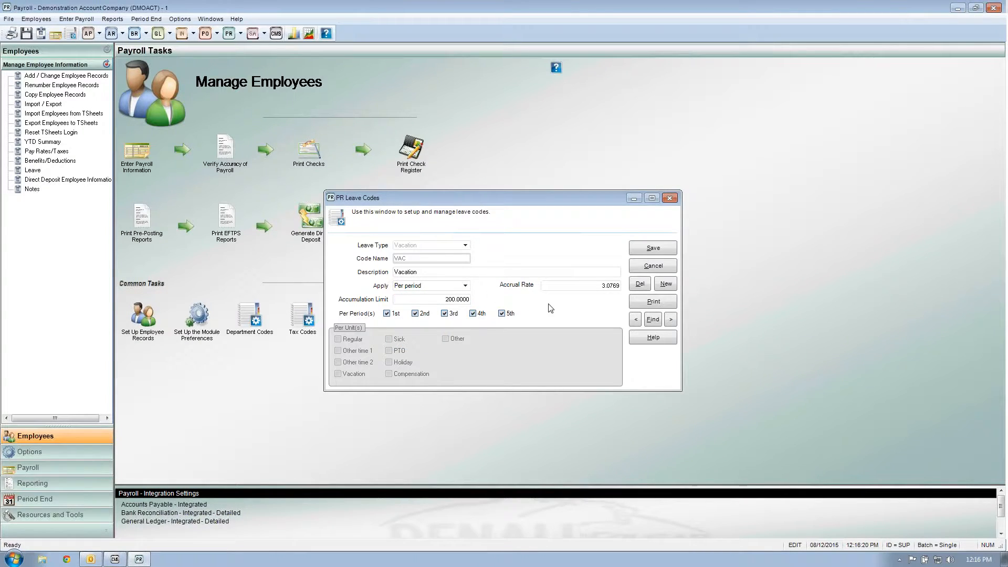
click(653, 265)
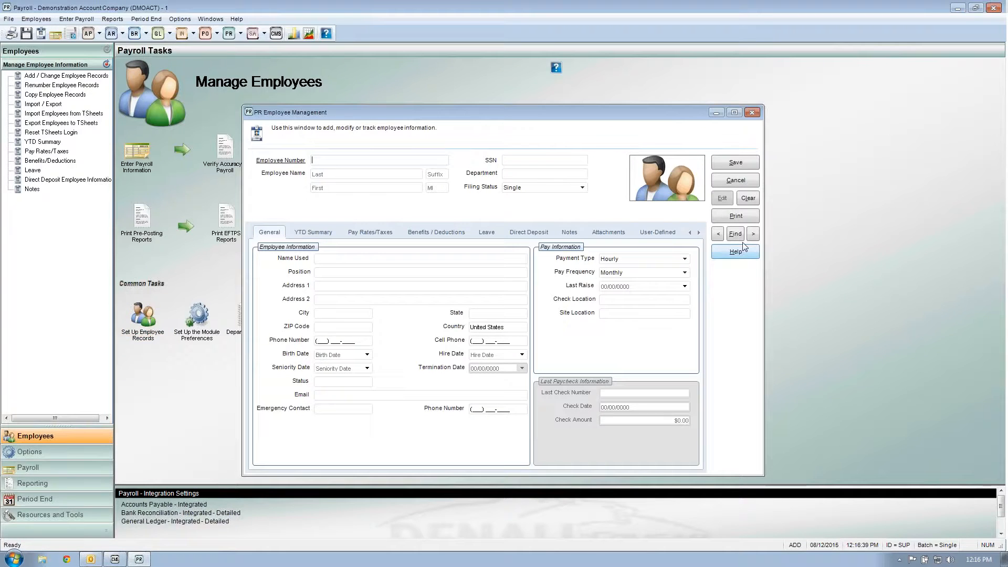
Step: Open the first employee's record for editing and review the checks in the year-to-date history
click(754, 235)
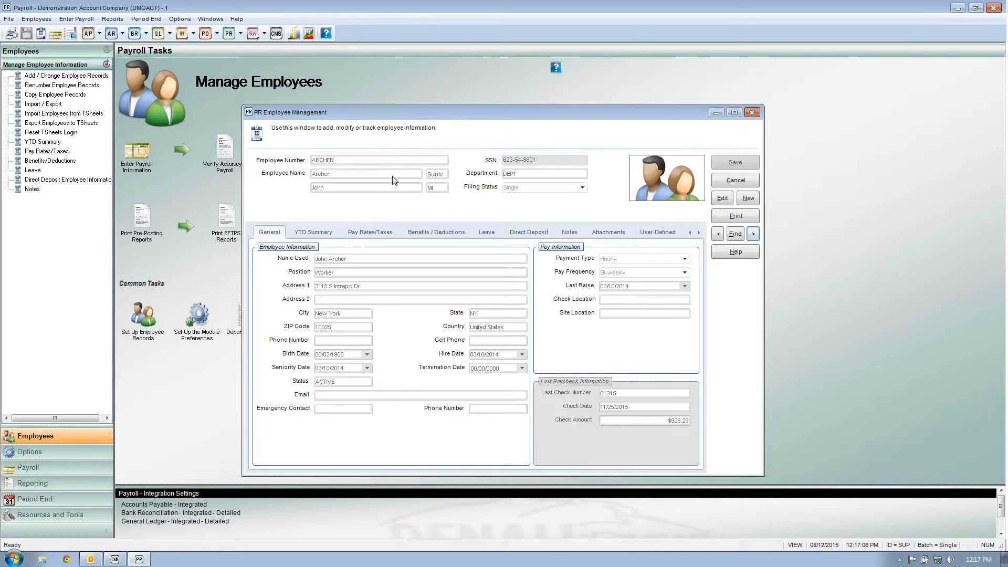
click(727, 199)
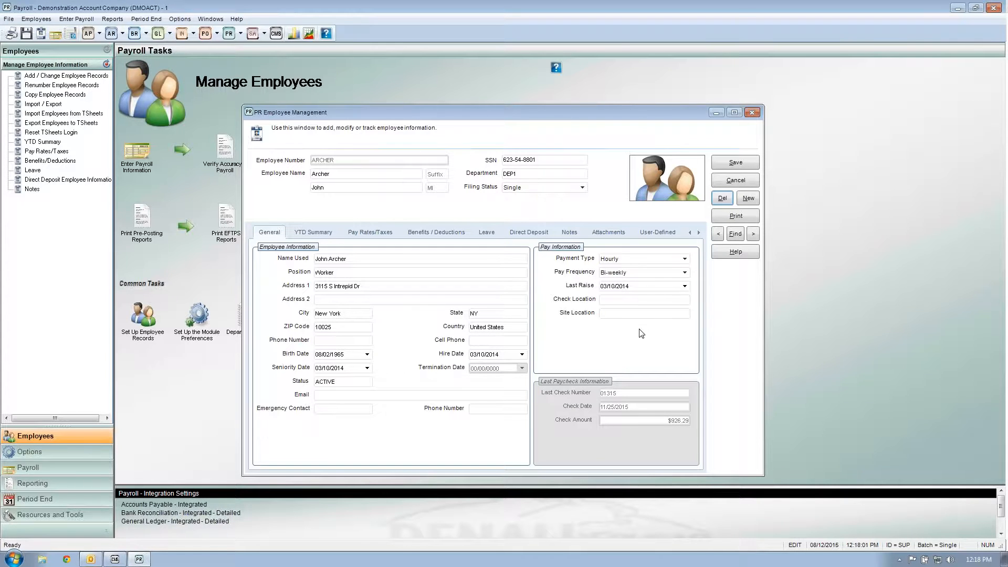
click(310, 235)
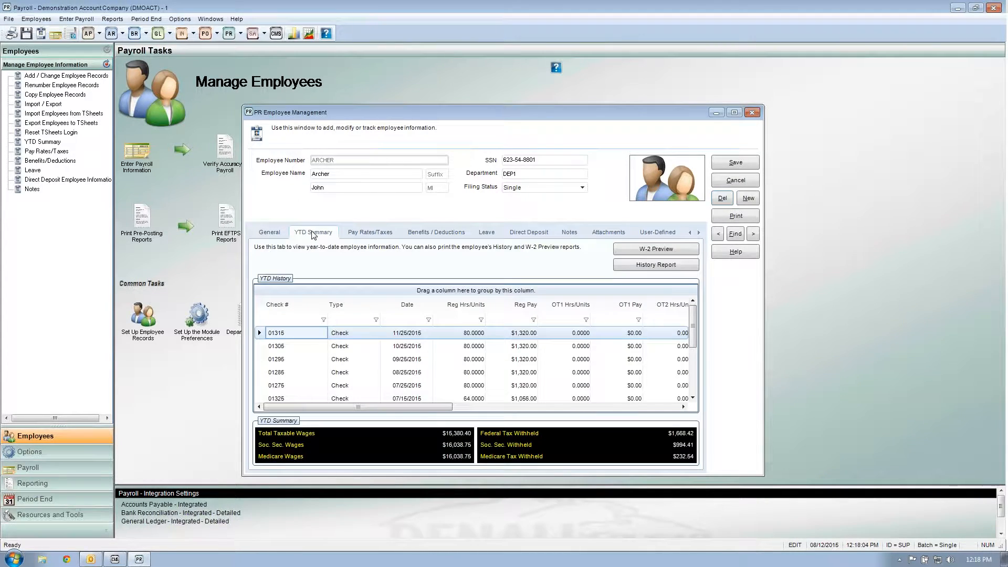
click(312, 346)
click(310, 360)
click(308, 373)
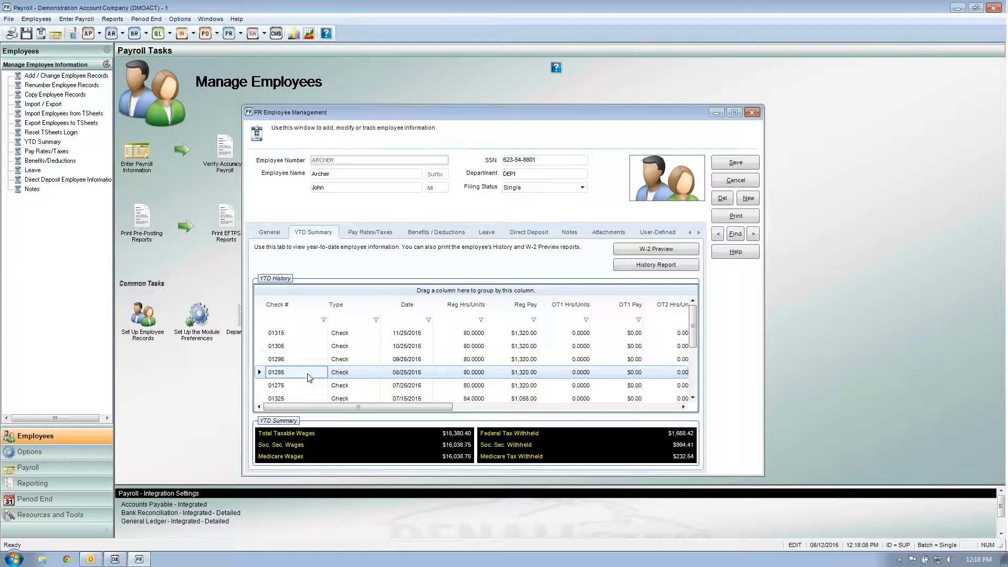
click(307, 386)
click(311, 398)
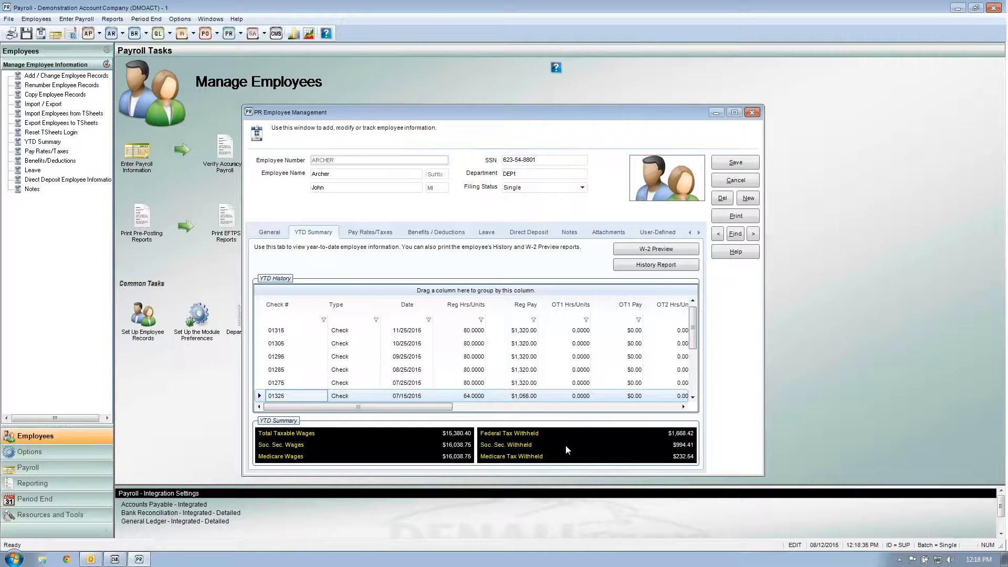
Step: Examine the first employee's pay rates and taxes, including the department assigned to the REG rate
click(374, 235)
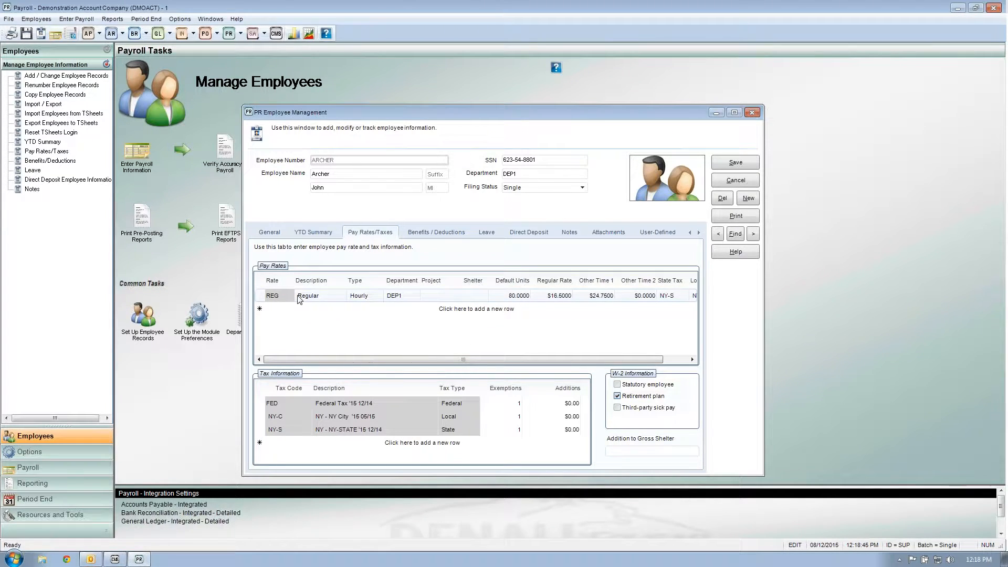
click(395, 296)
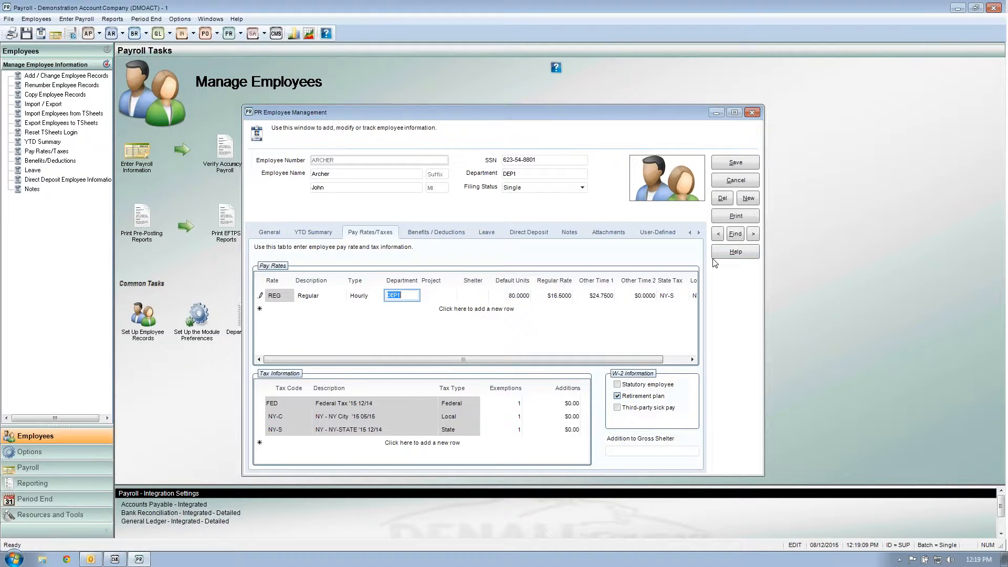
Step: Open the employee record with ADMIN, SALES and VOL pay rates for editing and examine each rate's department
click(752, 235)
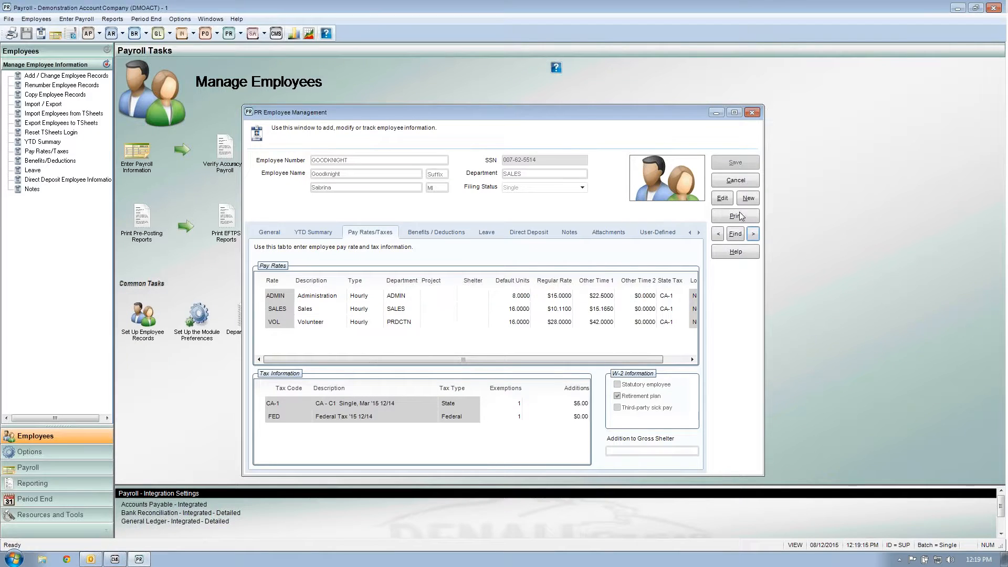
click(722, 198)
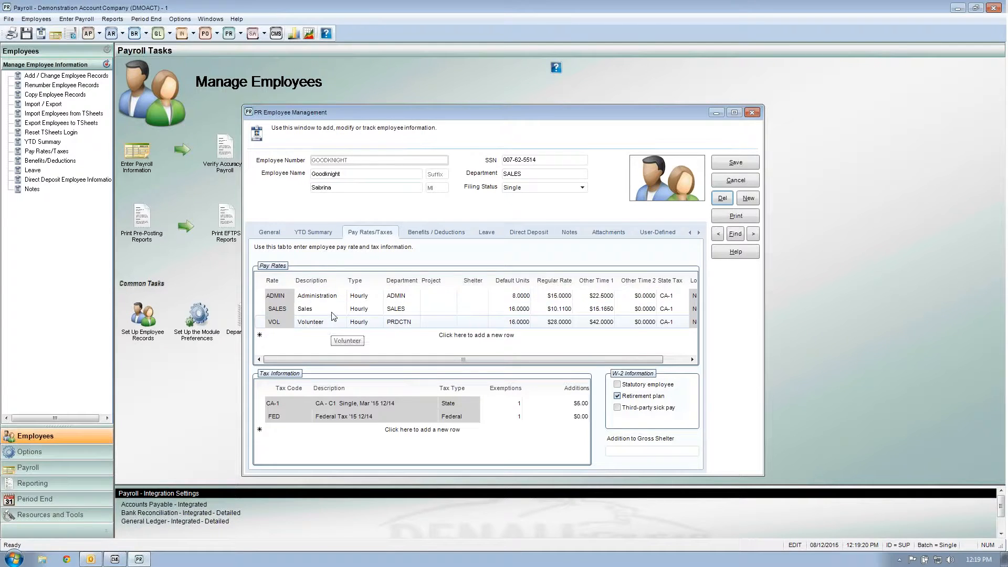
click(415, 297)
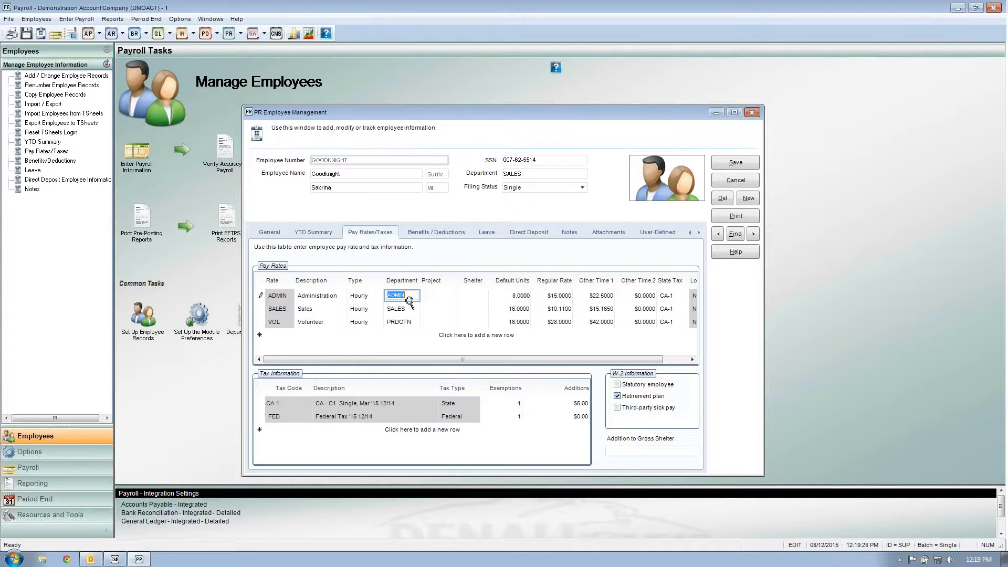
click(410, 310)
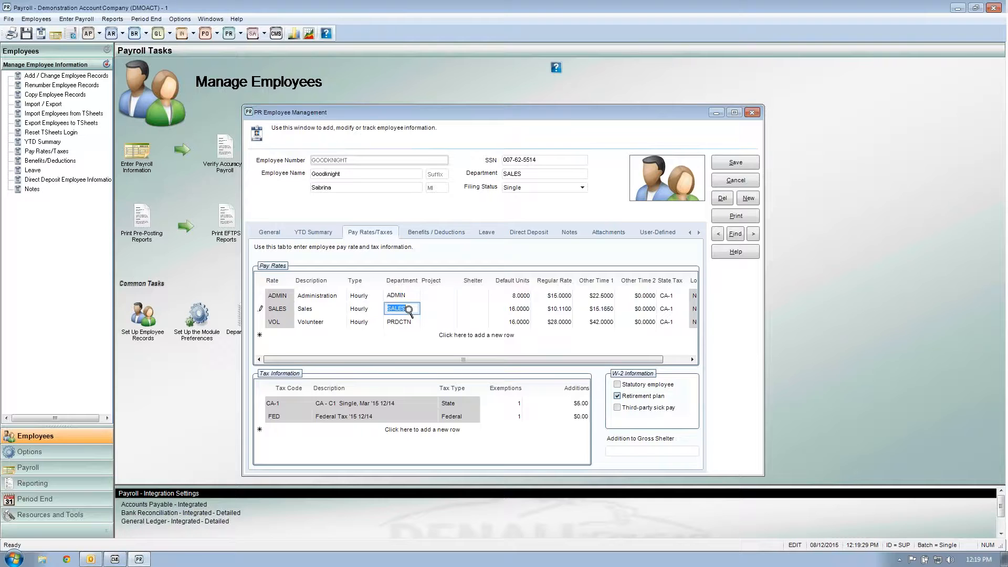
click(413, 322)
Step: Examine the regular hourly rate of the employee's ADMIN, SALES and VOL pay rates
click(561, 297)
click(560, 310)
click(561, 321)
click(561, 322)
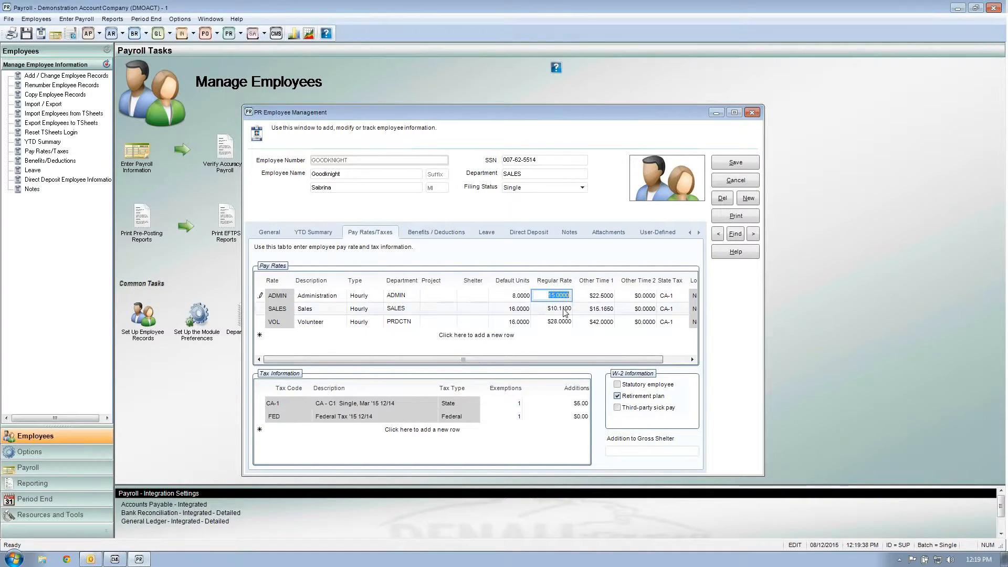
click(564, 311)
click(563, 322)
click(563, 323)
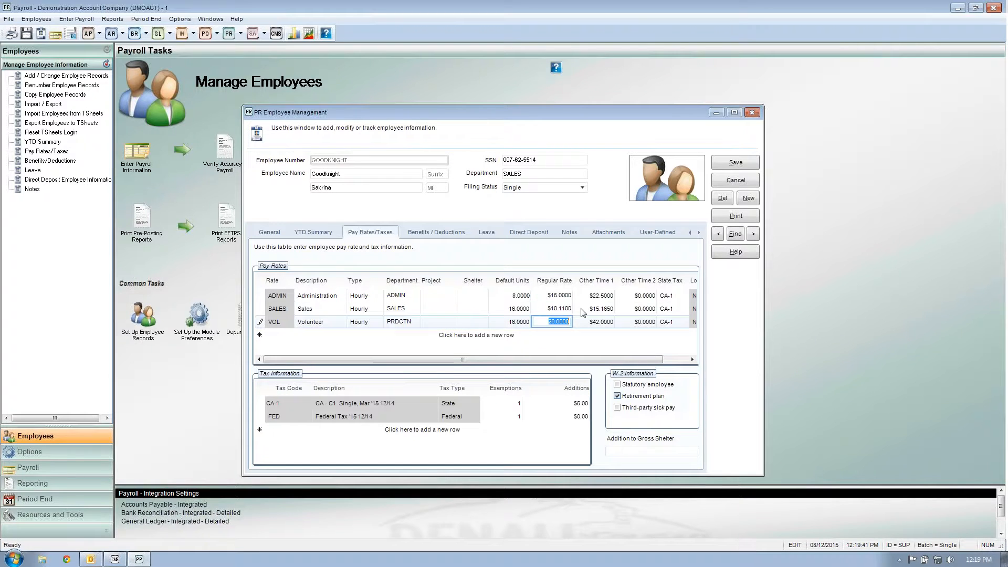
Step: Examine the state tax code assigned to each of the employee's ADMIN, SALES and VOL pay rates
click(668, 310)
click(666, 322)
click(666, 295)
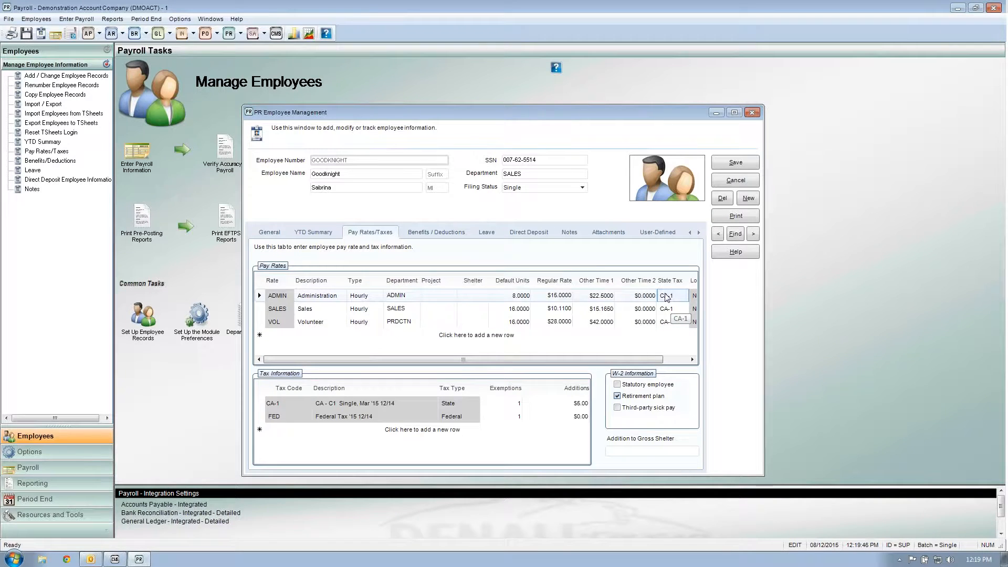
click(666, 309)
click(662, 325)
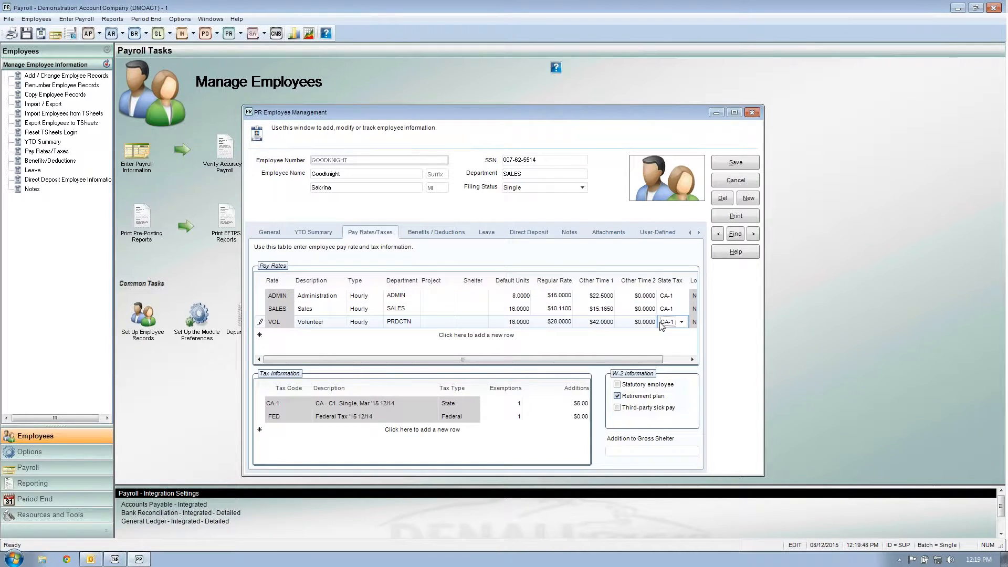
click(666, 310)
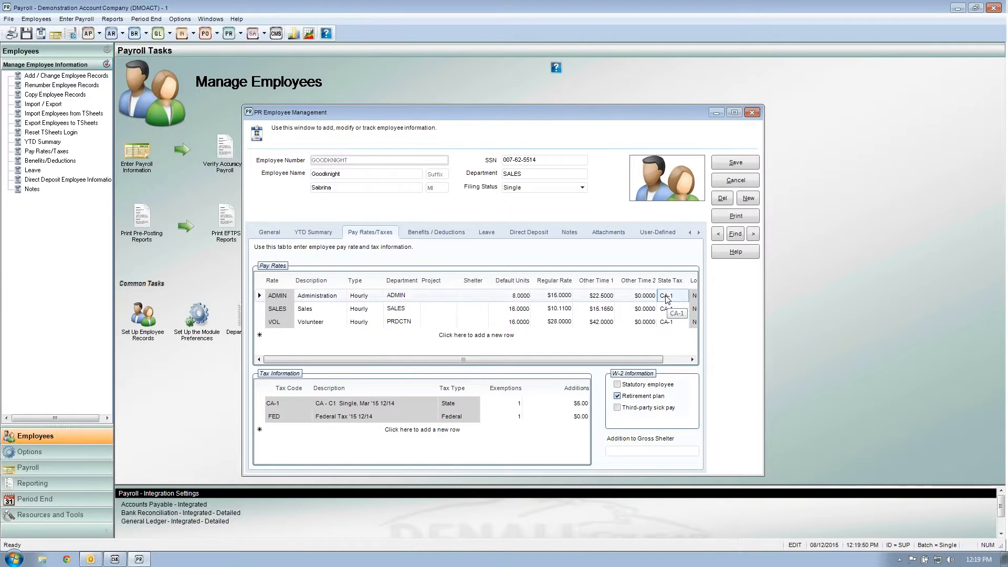
click(666, 322)
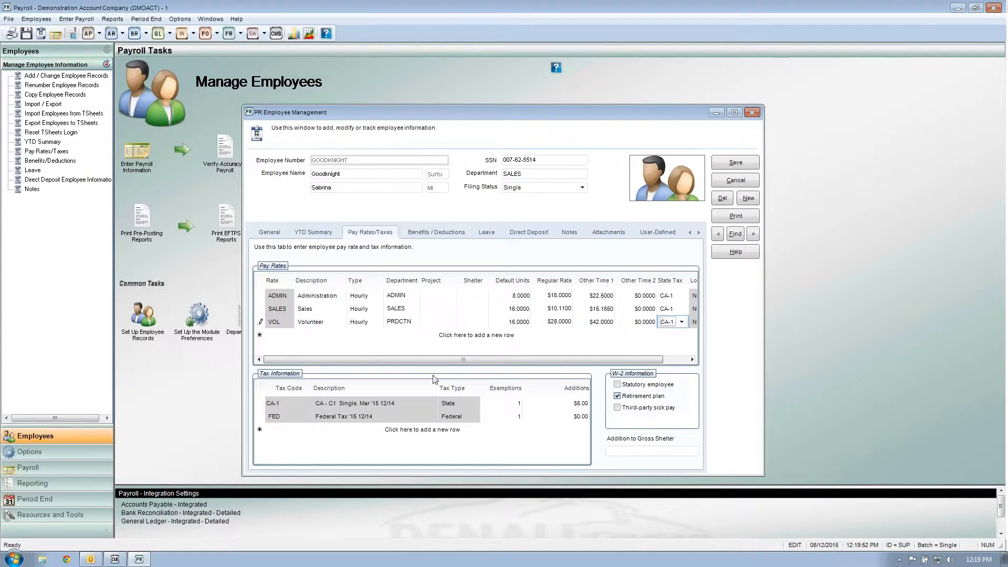
Step: Review the CA-1 and FED tax codes attached to the employee, including the federal tax's exemptions and additions
click(265, 407)
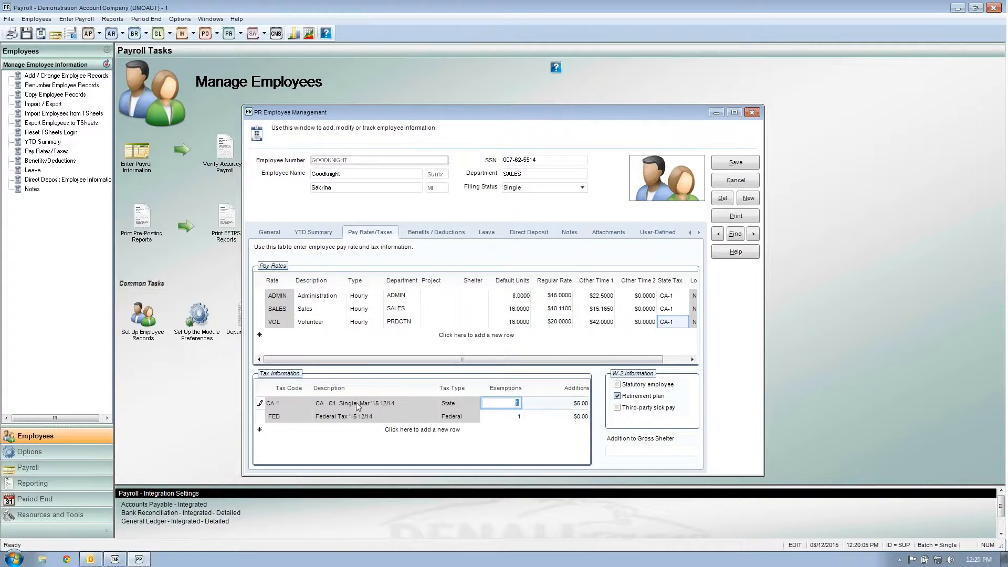
key(Down)
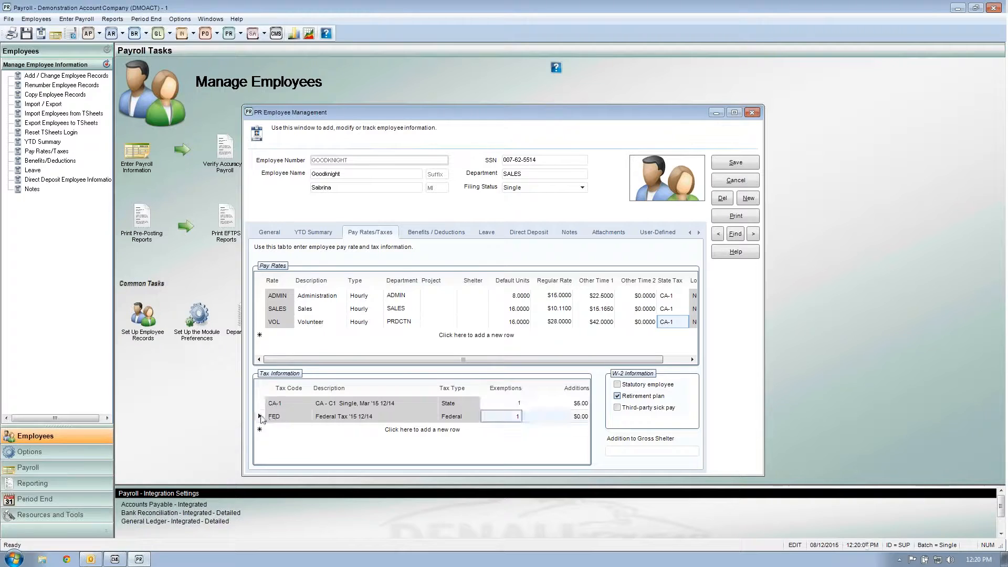
click(262, 404)
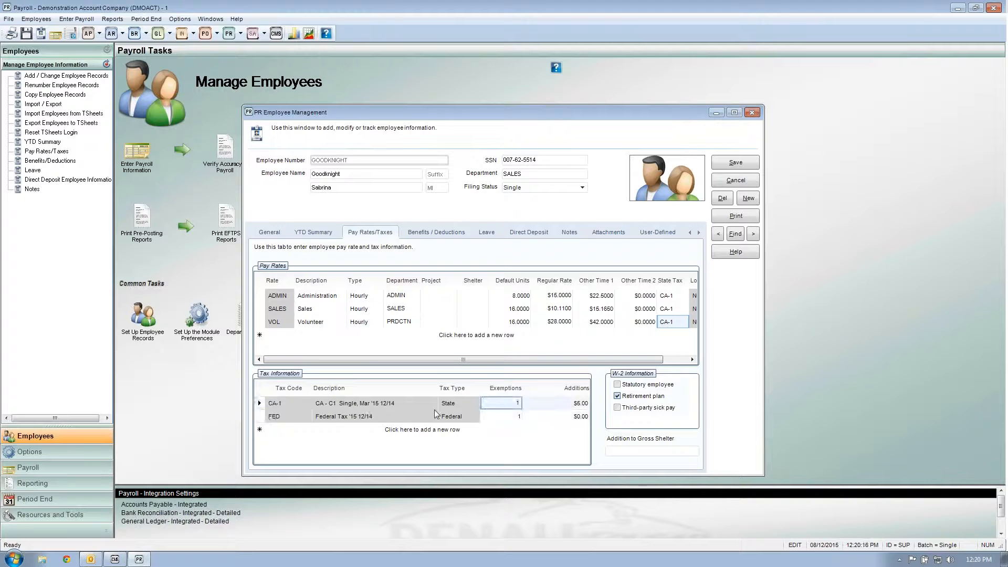
click(518, 416)
click(580, 417)
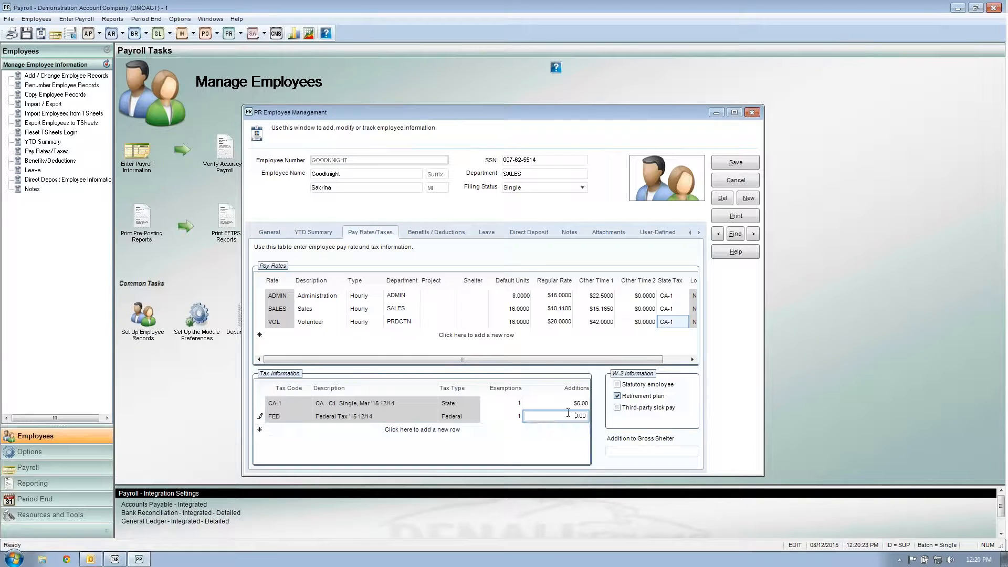
drag(592, 415, 594, 420)
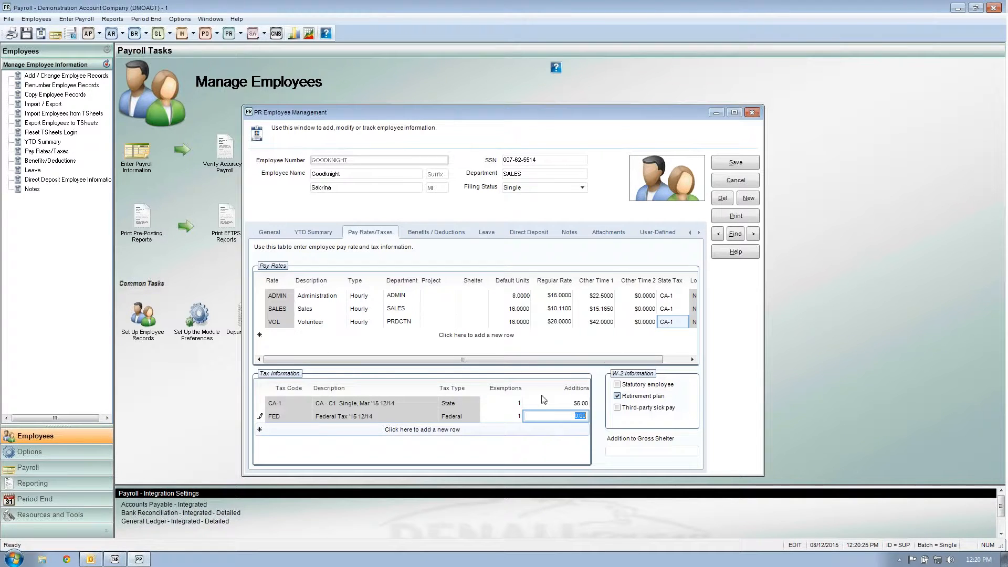
Step: Review the employee's benefit and deduction codes, covering the 401 K match and deduction, health insurance premiums and commission
click(424, 236)
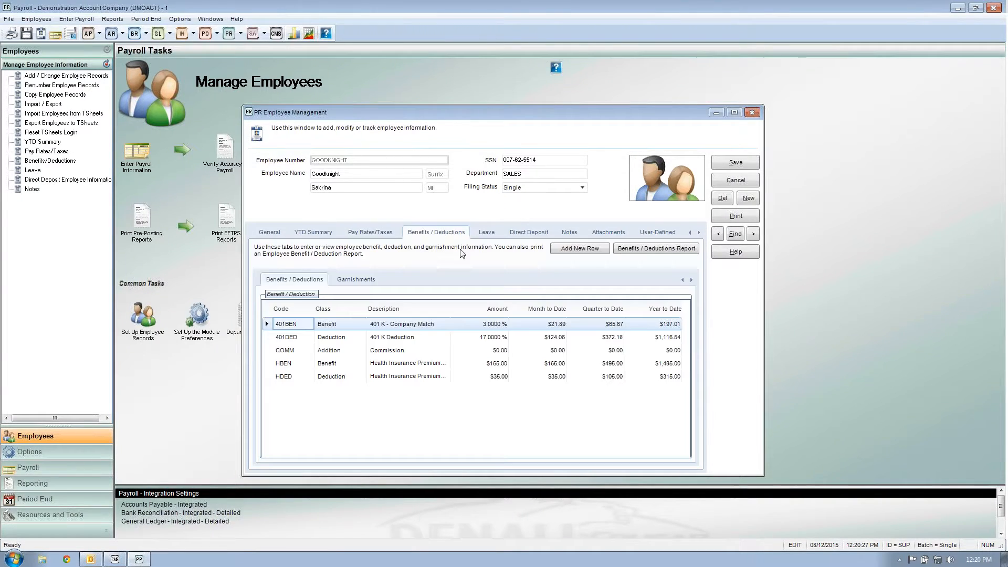
click(341, 337)
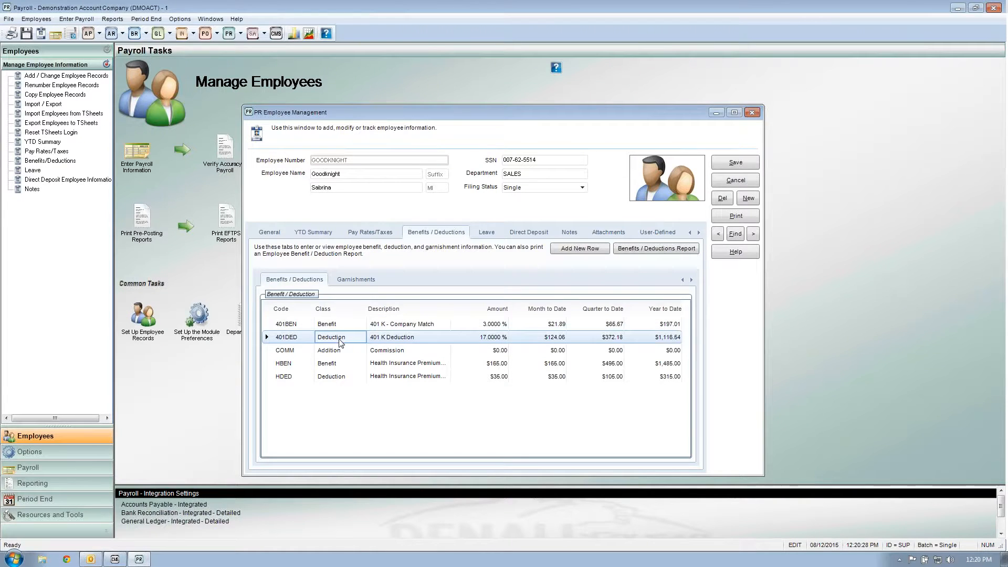
click(343, 352)
click(353, 326)
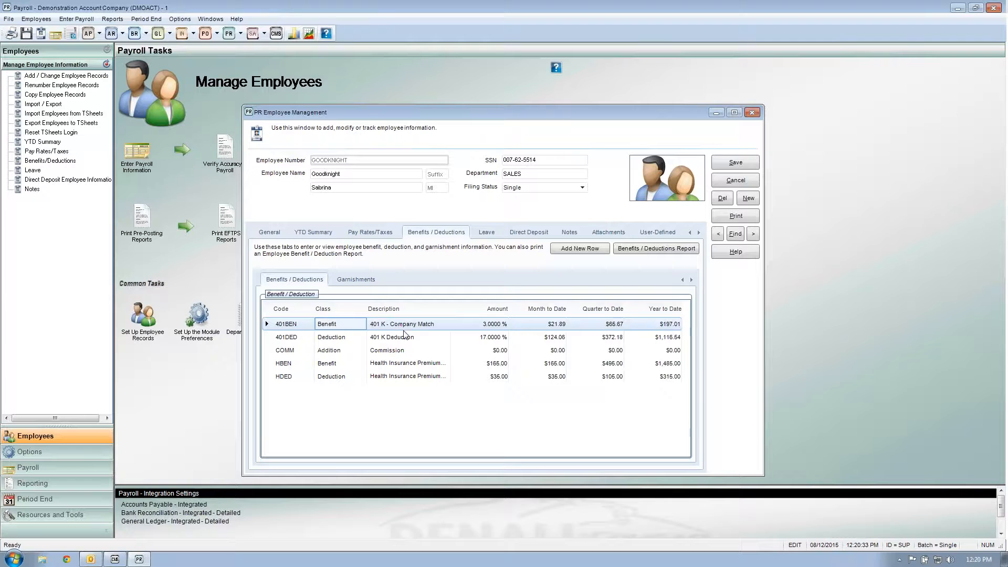
click(402, 366)
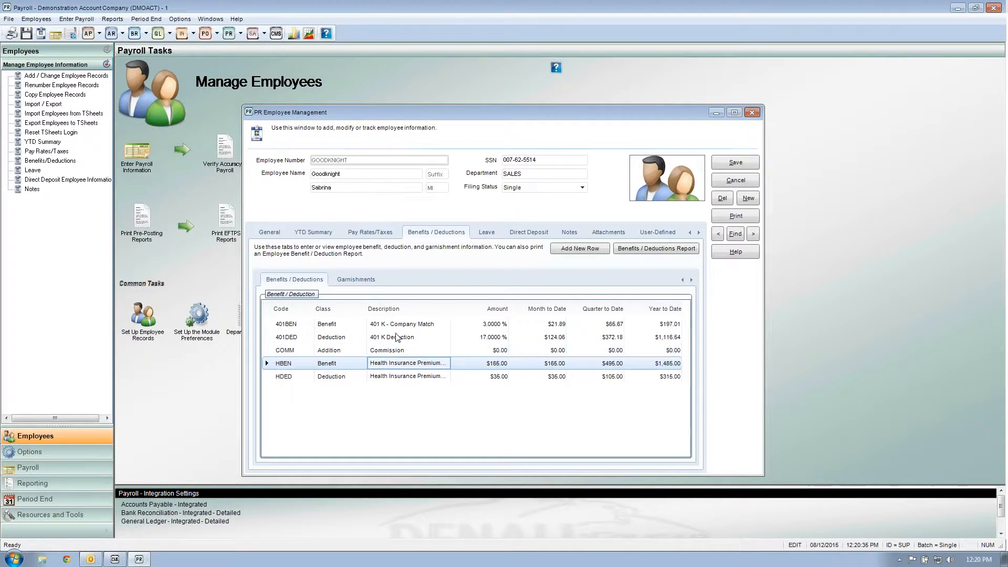
click(397, 338)
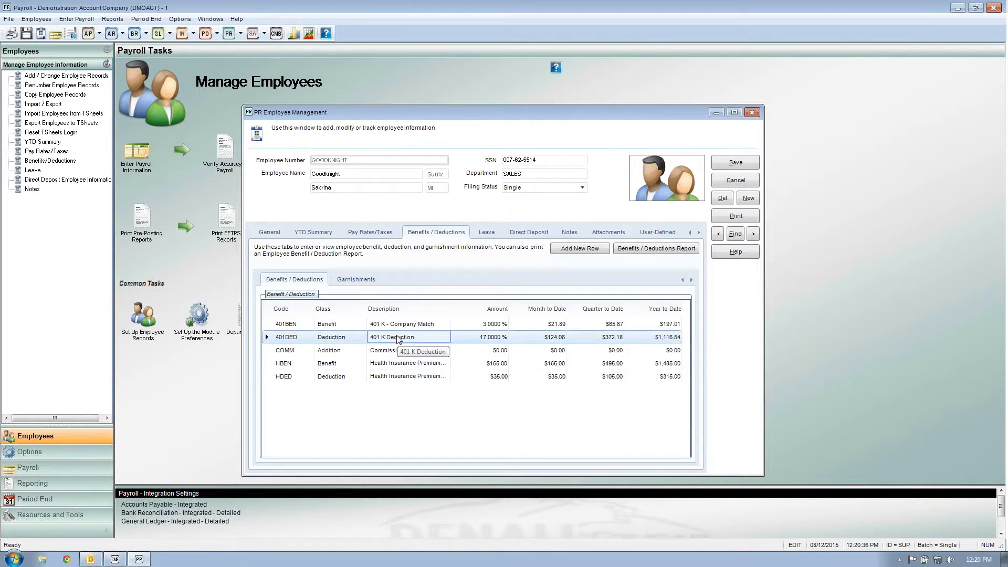
click(394, 379)
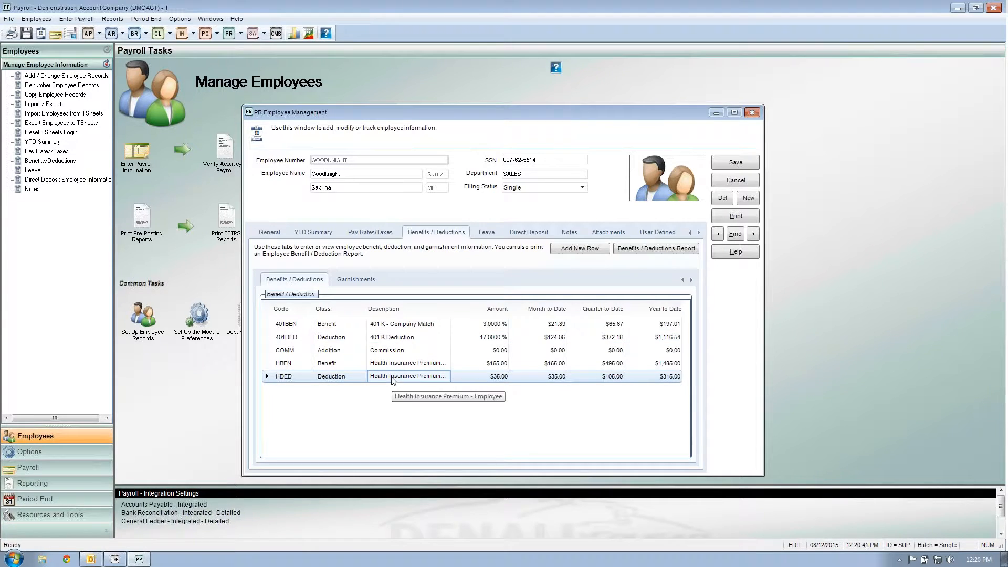
click(398, 353)
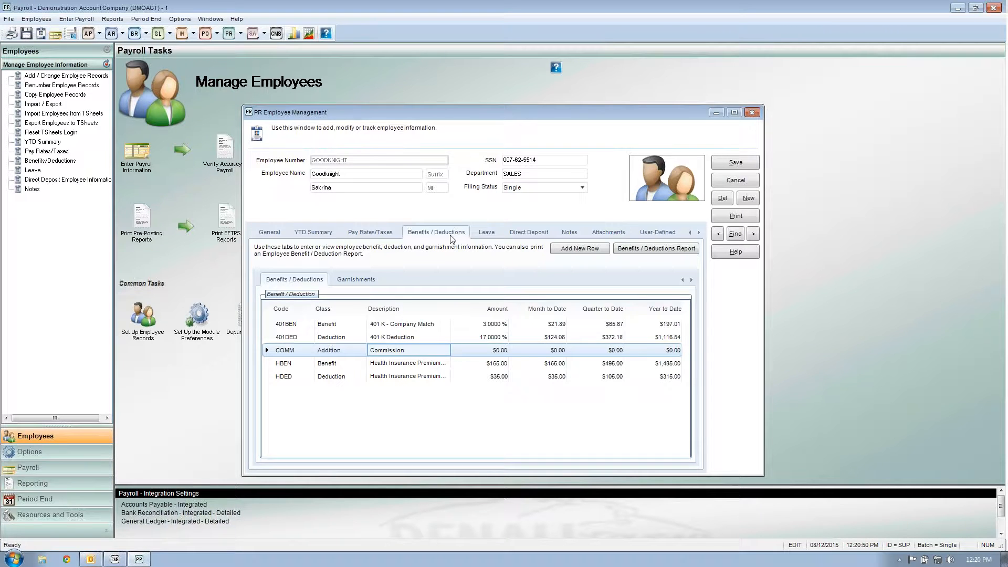
Step: Return to the employee's pay rates and compare the default units of the ADMIN, SALES and VOL rates
click(379, 233)
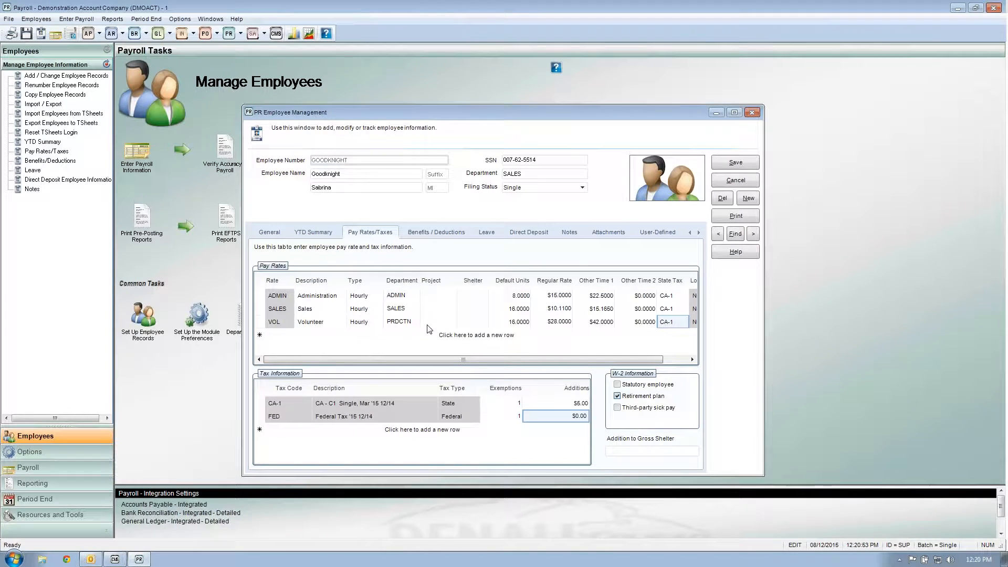
click(526, 308)
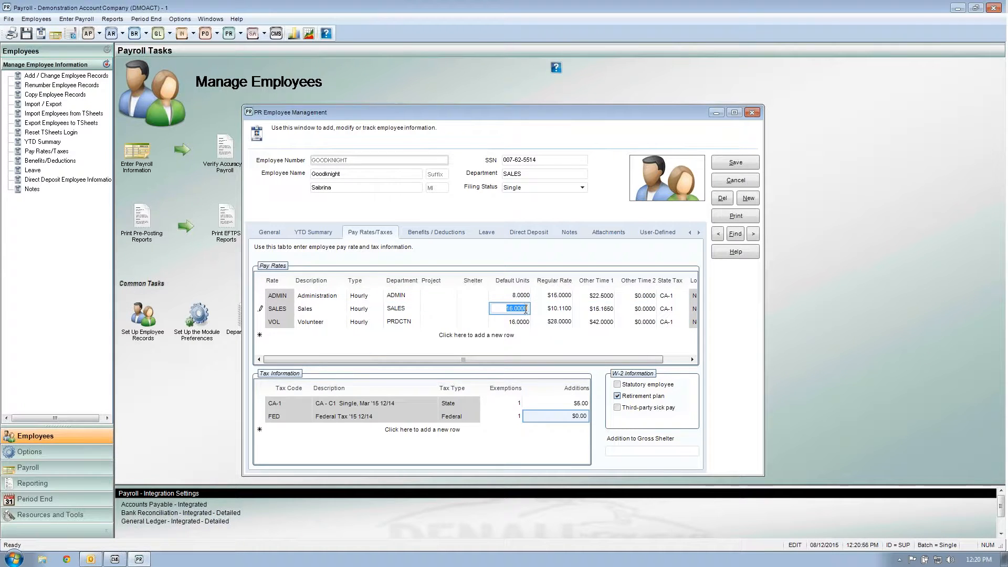
click(524, 321)
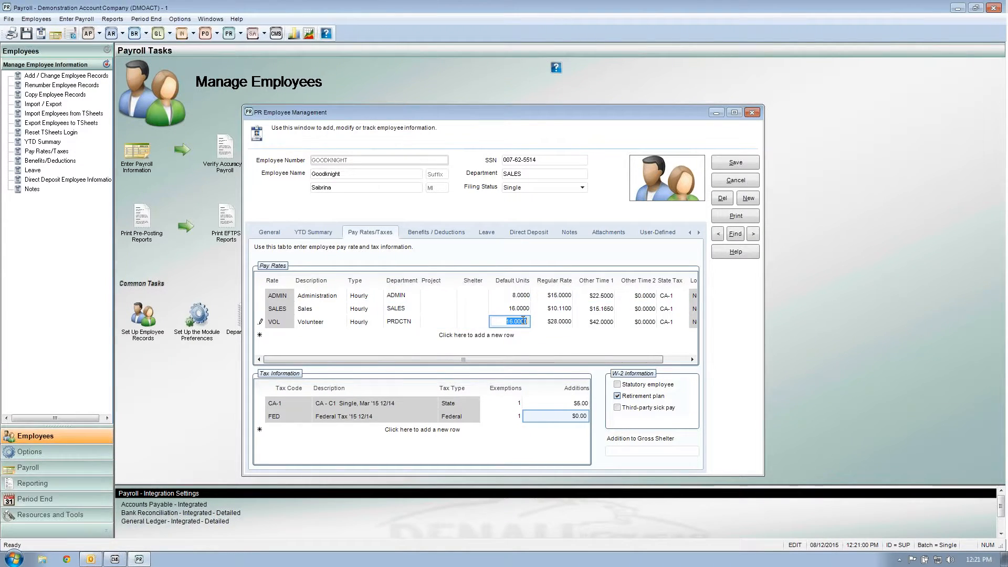
click(524, 297)
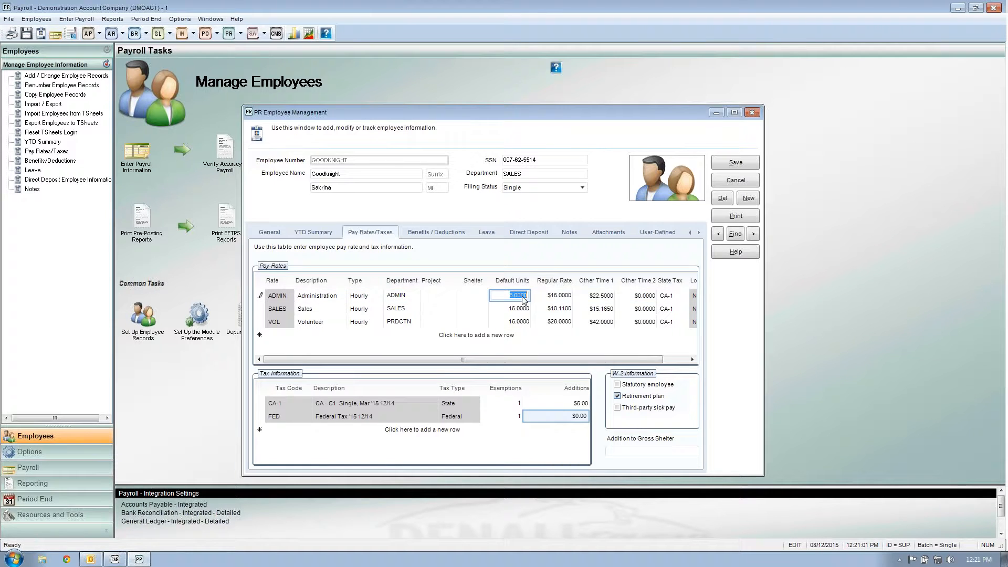
click(524, 309)
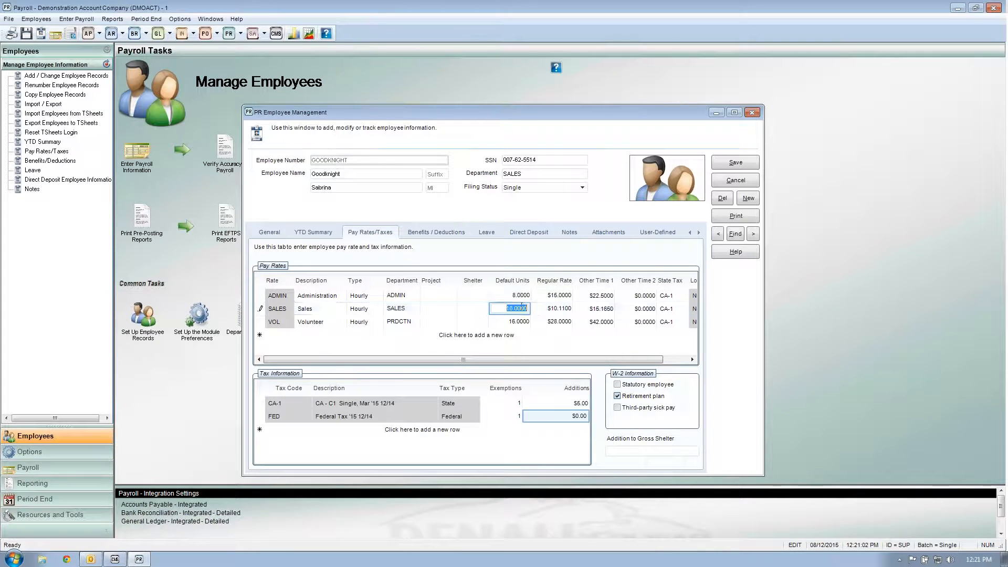
click(523, 322)
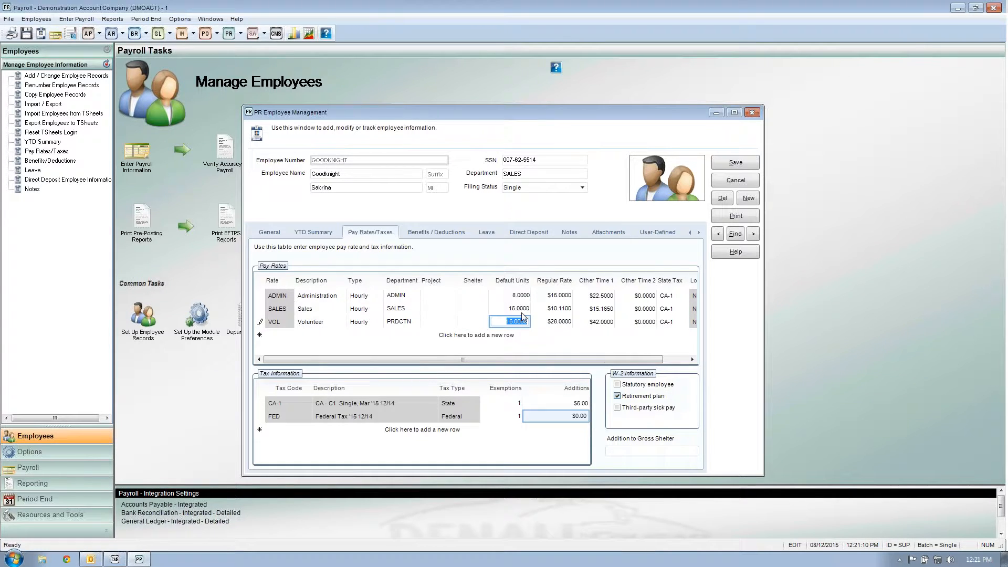
click(523, 312)
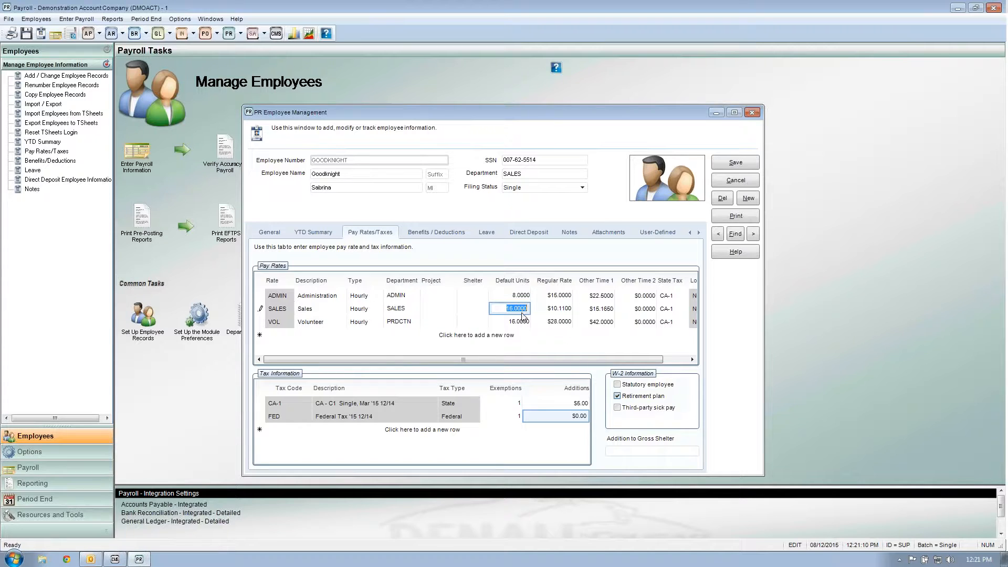
click(527, 297)
key(Down)
key(Down)
click(521, 297)
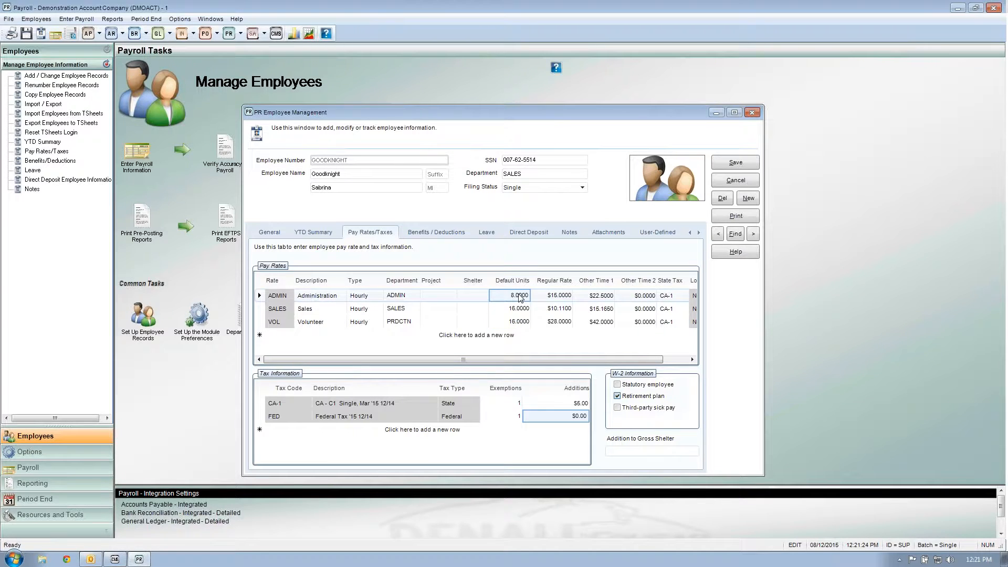
click(520, 297)
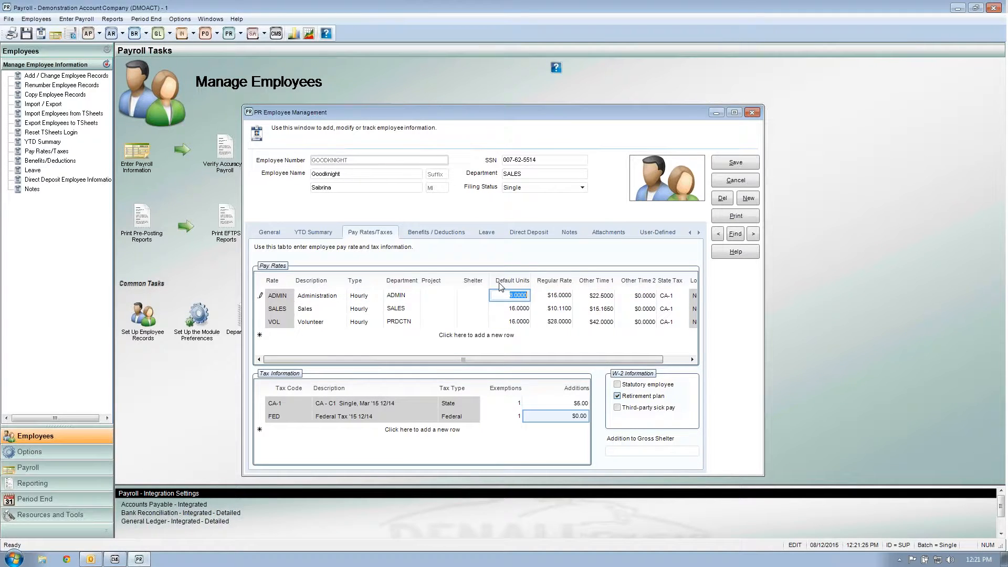
click(523, 309)
click(523, 321)
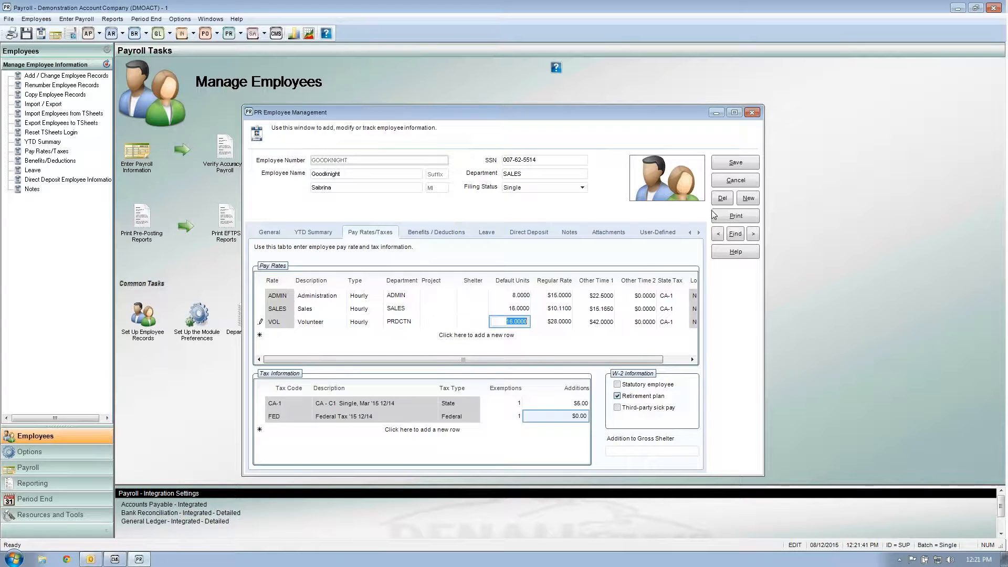
Step: Review the employee's attached leave codes, including the accrued SICK and VAC amounts and the remaining vacation and sick totals
click(735, 178)
click(483, 234)
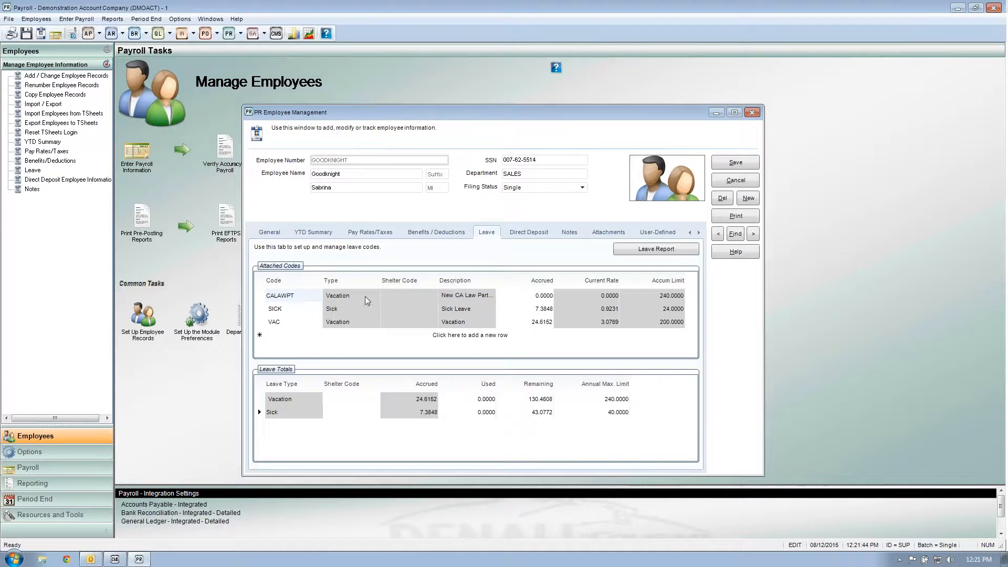
click(278, 321)
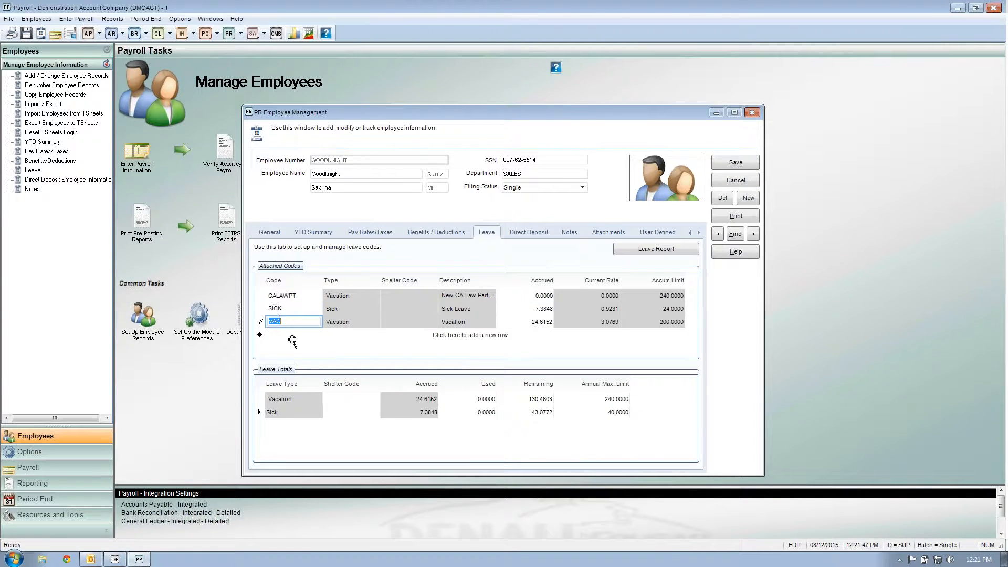
click(541, 311)
click(543, 324)
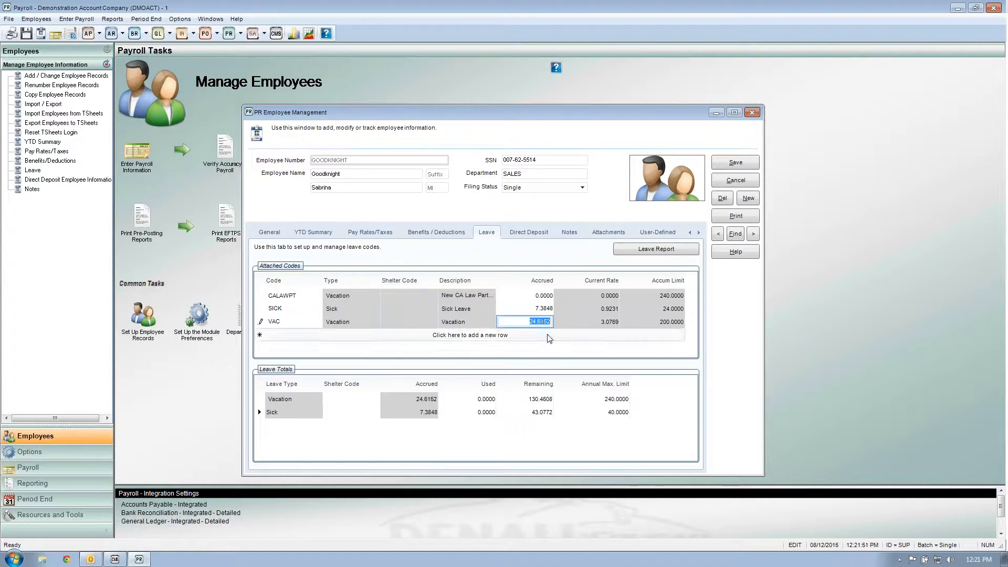
click(543, 401)
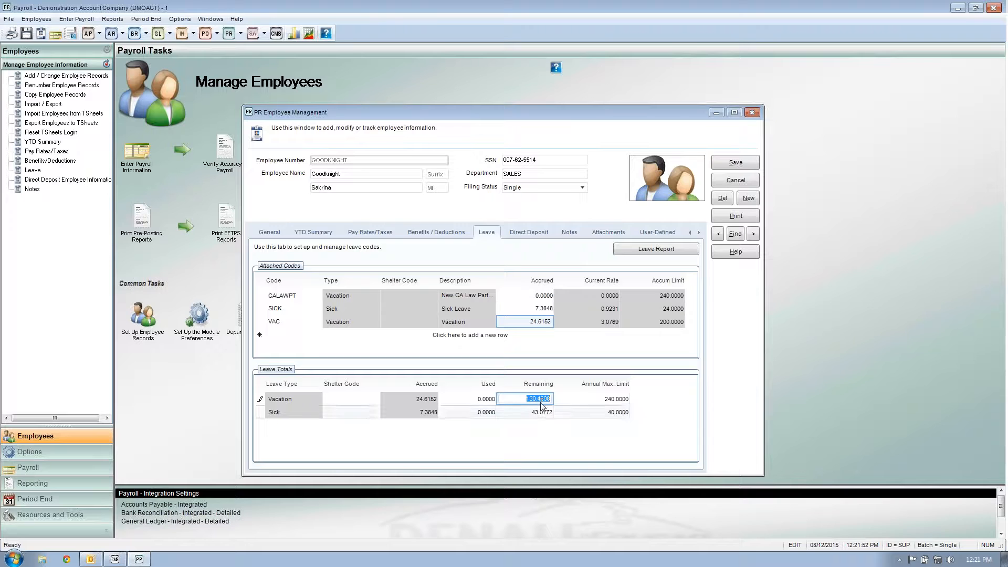
click(542, 415)
click(550, 402)
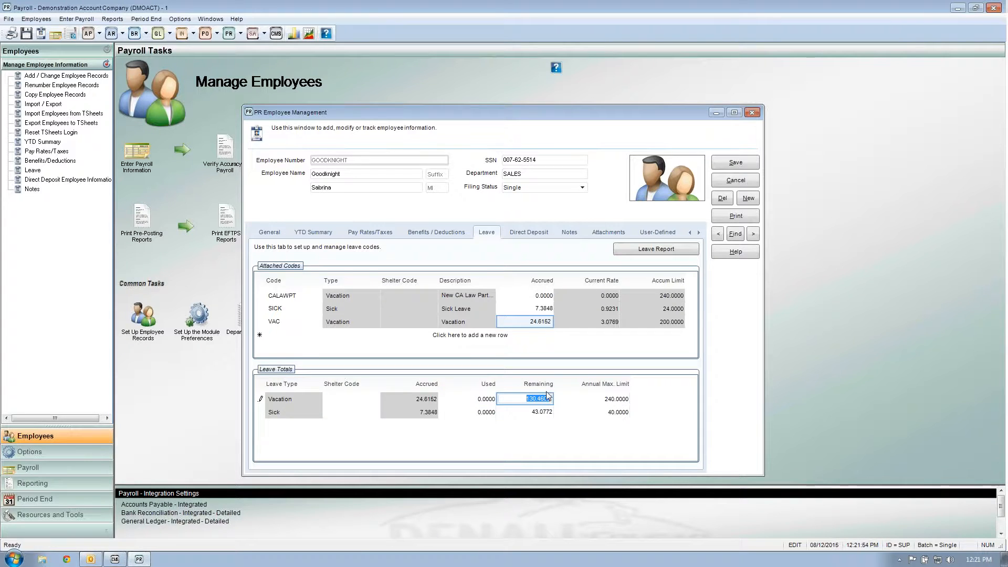
Step: Show the direct deposit information and browse the employee records to the one with NY Bank and NJ Bank deposits
click(530, 231)
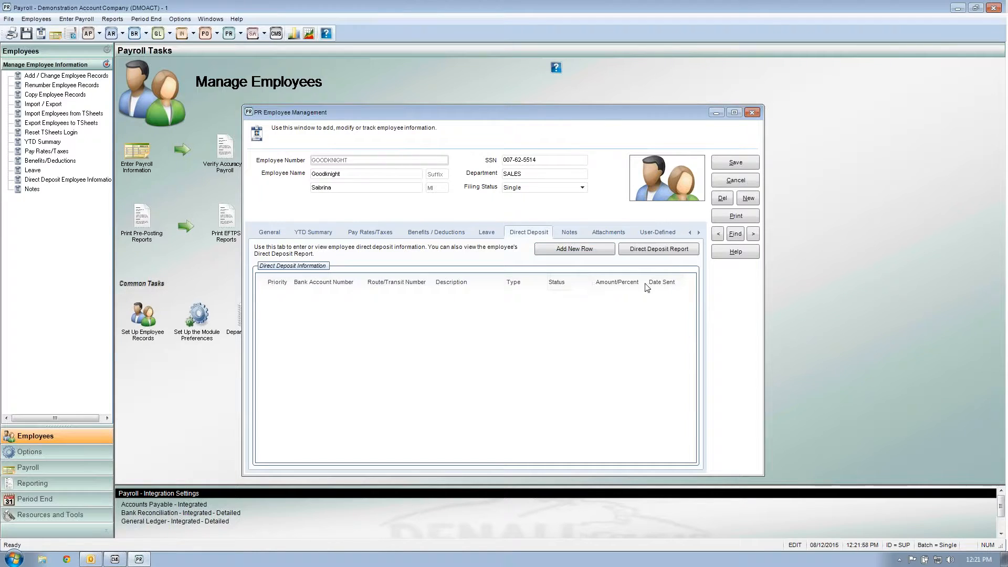
click(756, 236)
click(544, 317)
click(717, 235)
click(717, 234)
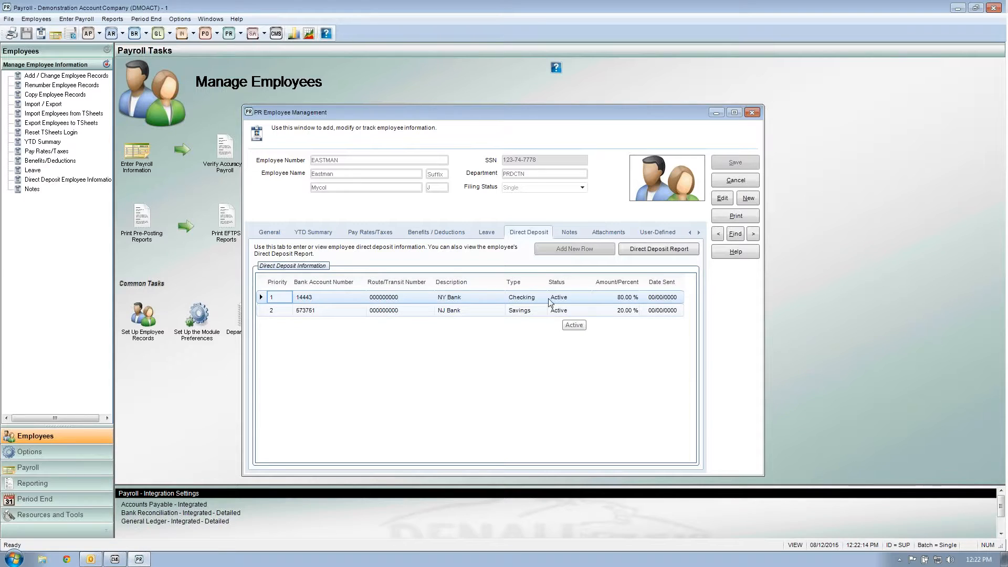
Step: Examine the percentage and account type of the NY Bank and NJ Bank direct deposits, and open the employee's notes
click(626, 299)
click(533, 300)
key(Down)
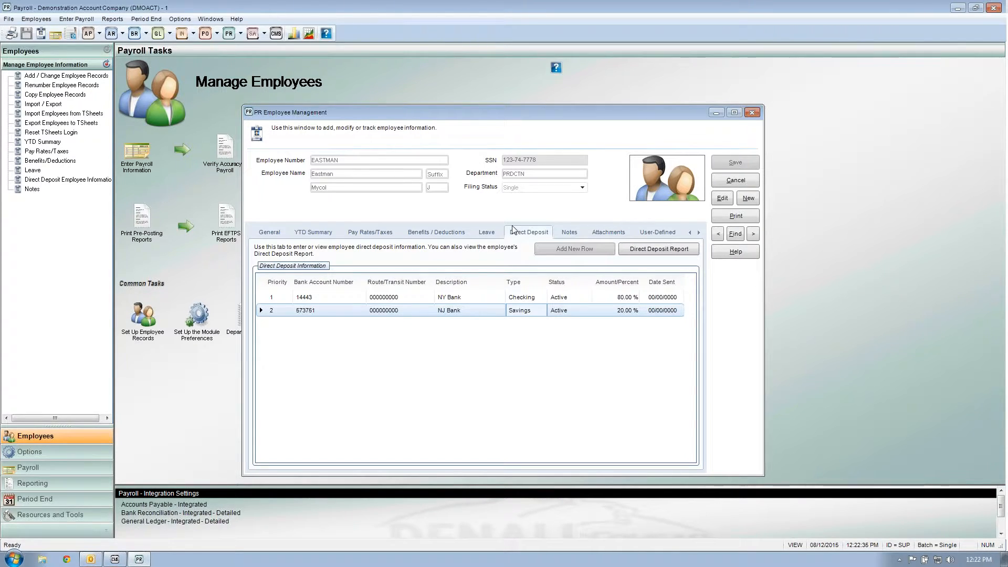
click(567, 236)
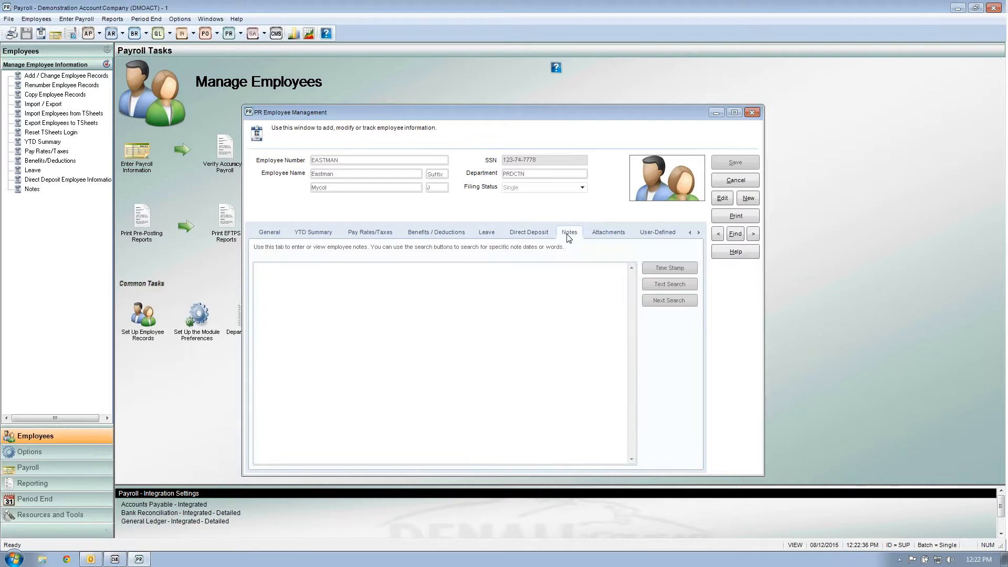
Step: Check the employee's attachments and close the employee record
click(607, 235)
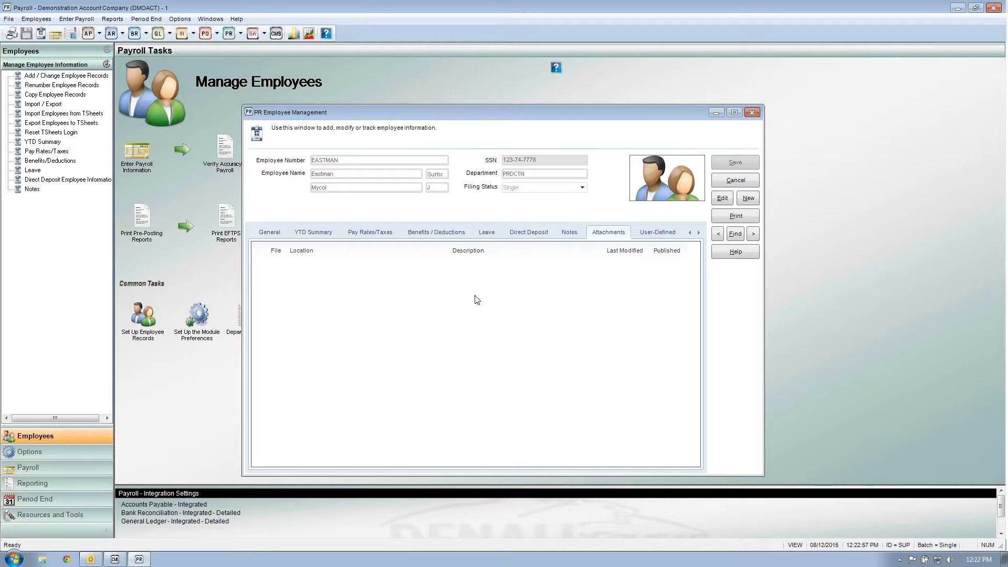
click(736, 180)
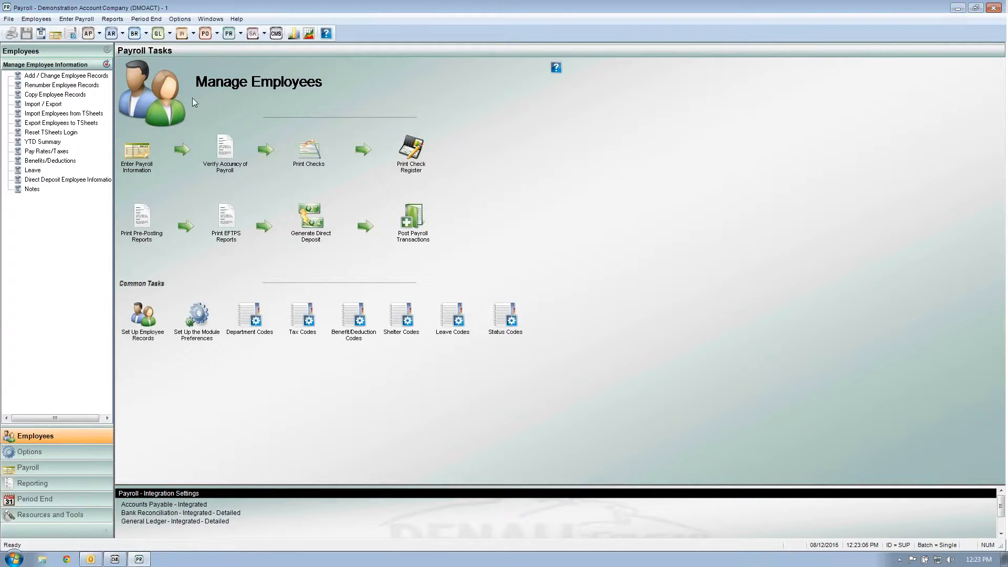
Step: Look through the available payroll entry commands, including the Daily Units import, entry, report and clear options
click(92, 19)
mouse_move(98, 20)
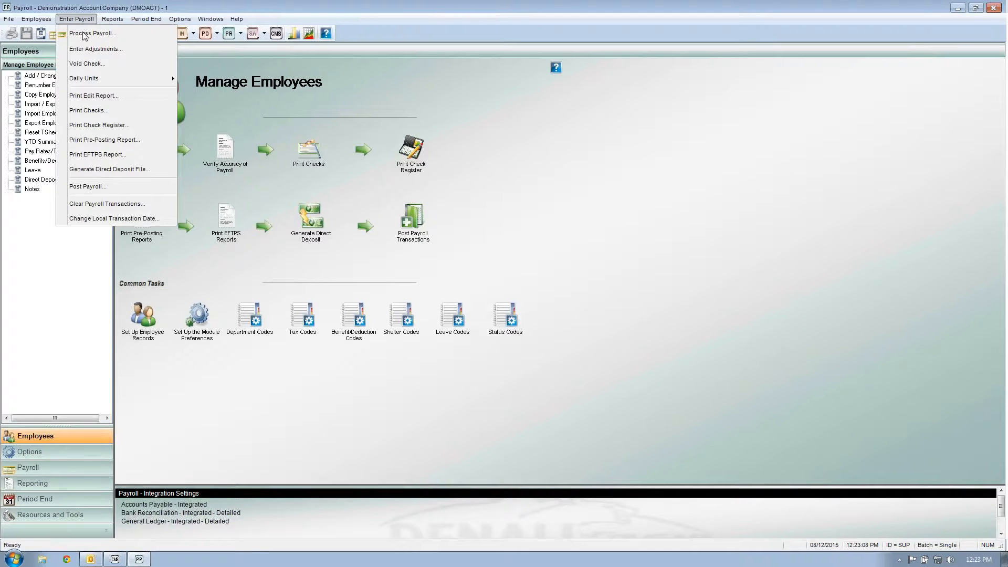
mouse_move(85, 78)
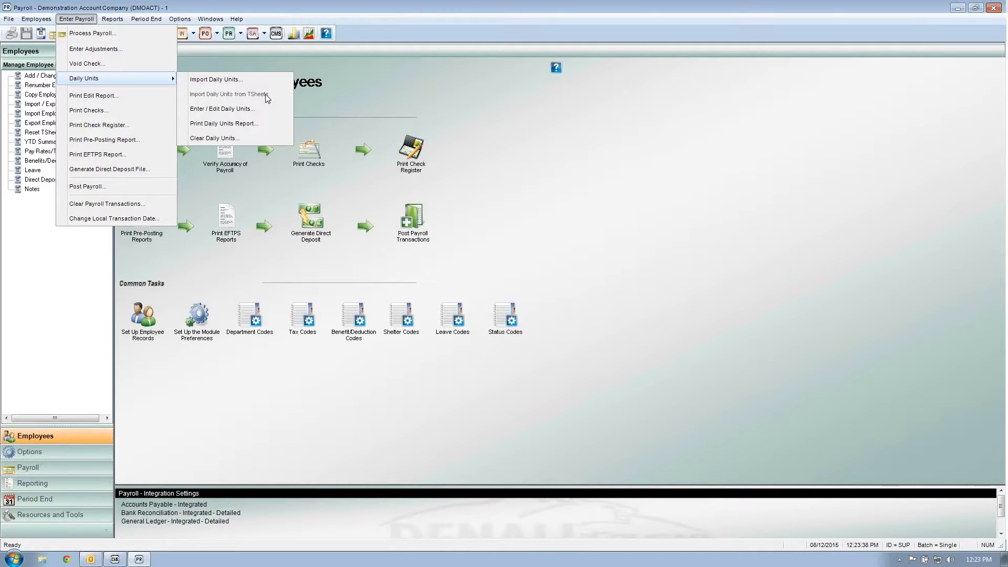
click(310, 93)
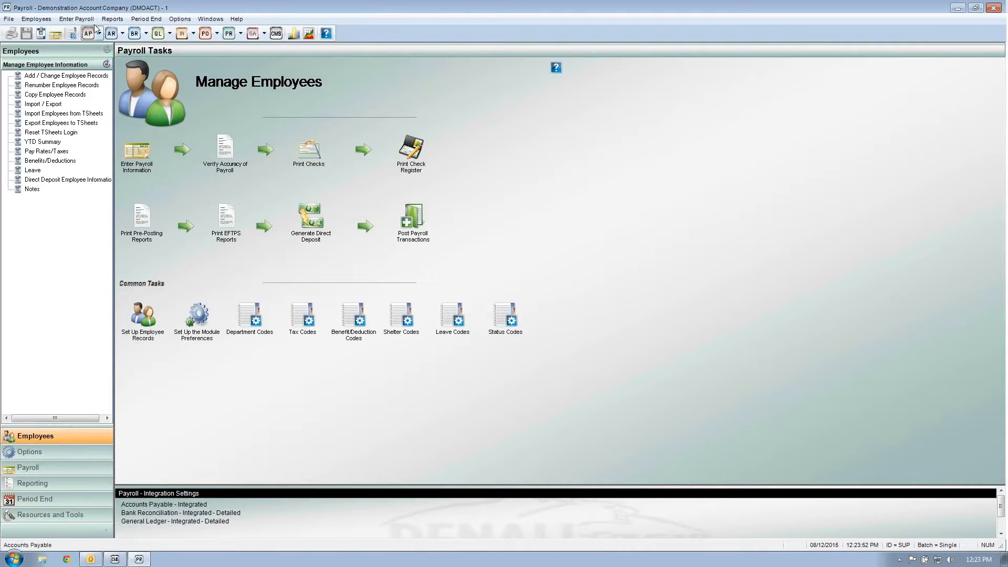
click(76, 19)
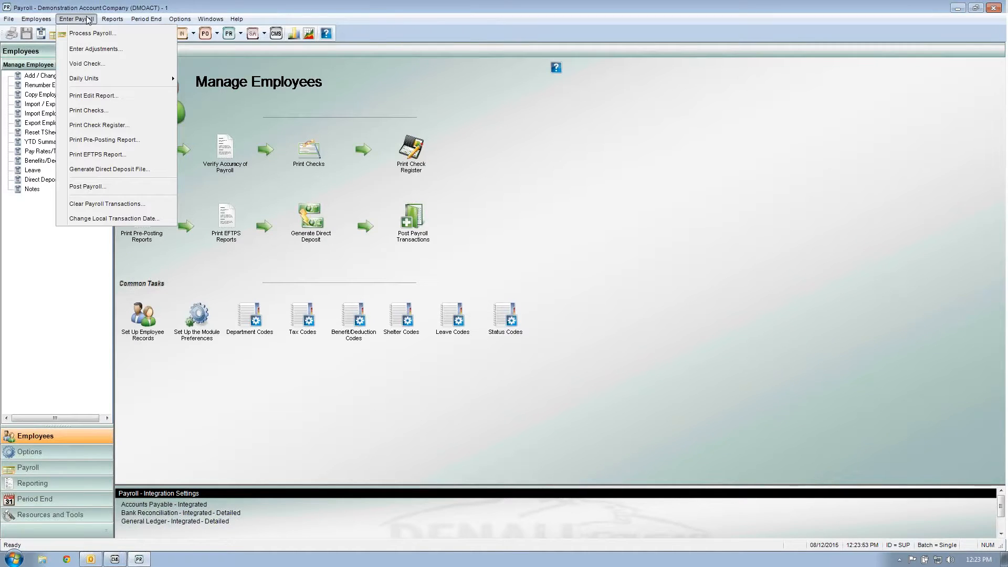
mouse_move(118, 79)
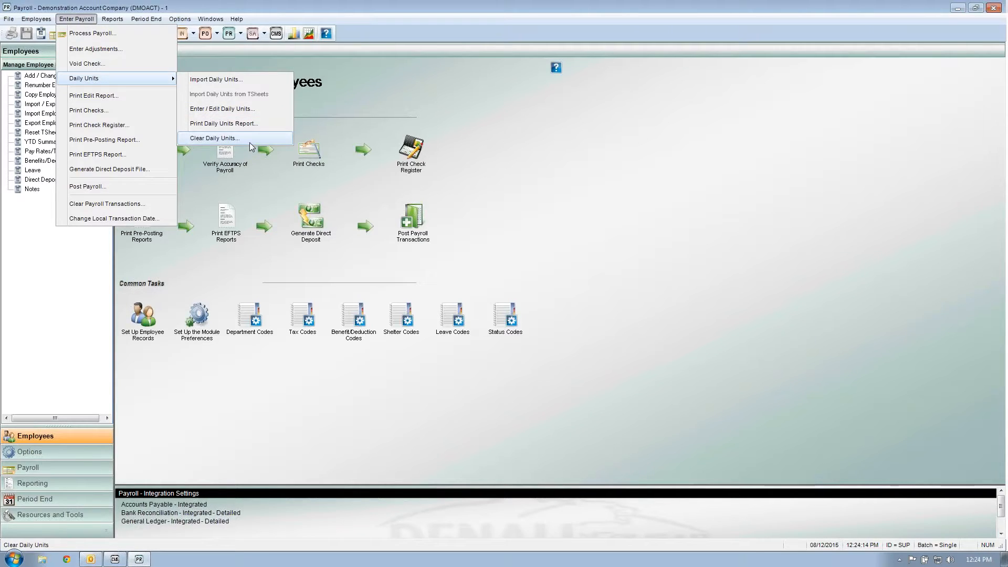
click(338, 105)
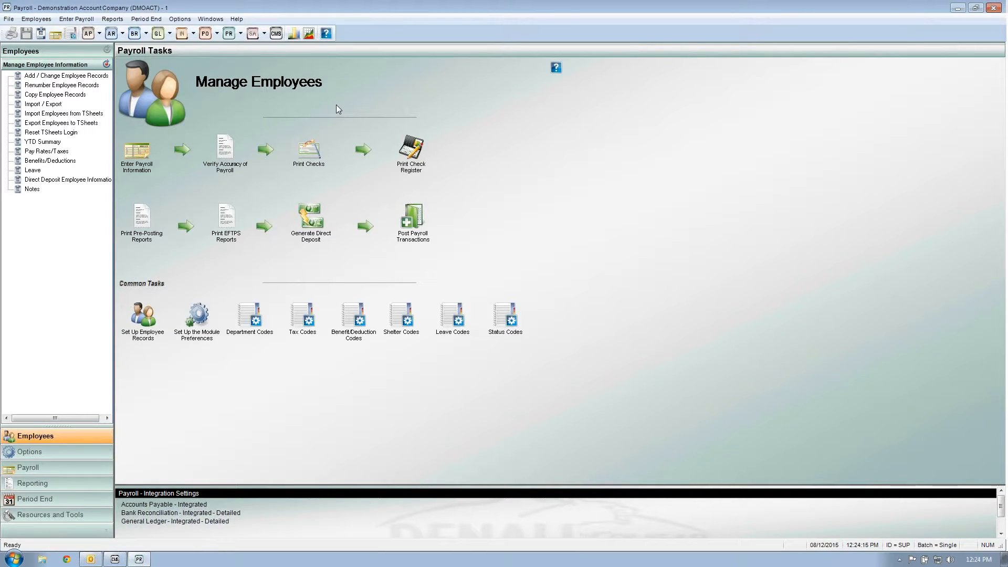
Step: Start preparing a payroll and set its check date to 08/06/2015
click(154, 139)
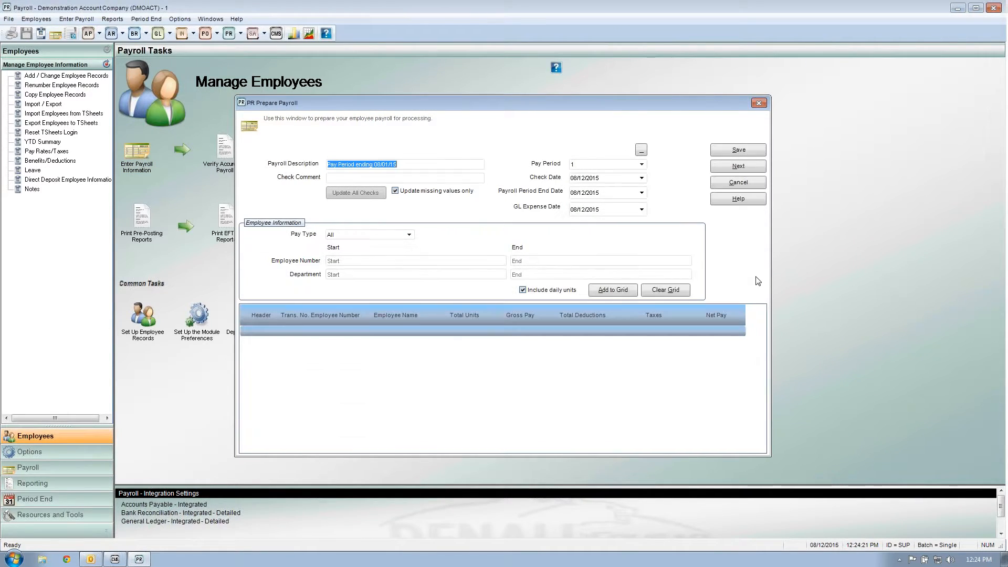
click(643, 178)
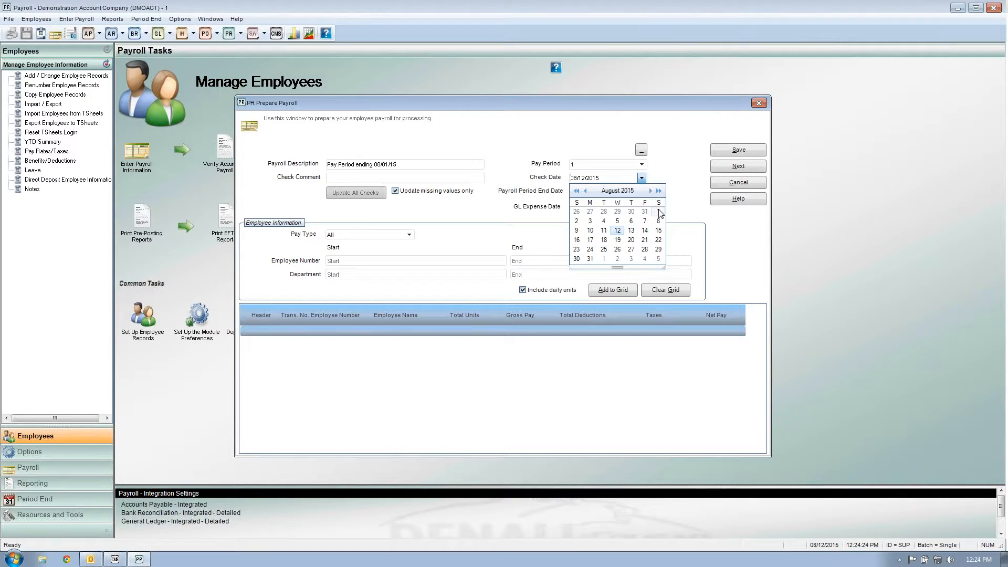
click(659, 211)
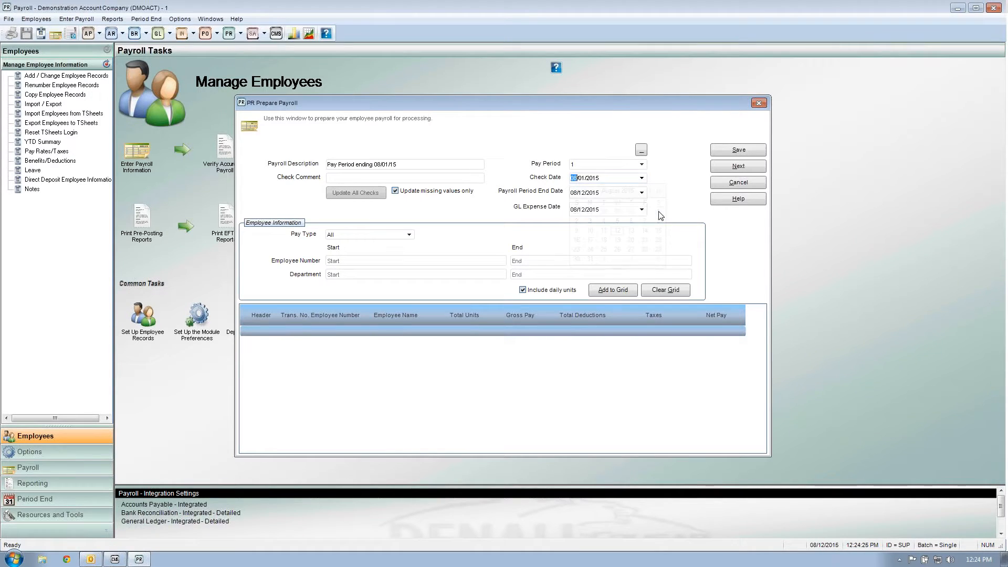
click(642, 178)
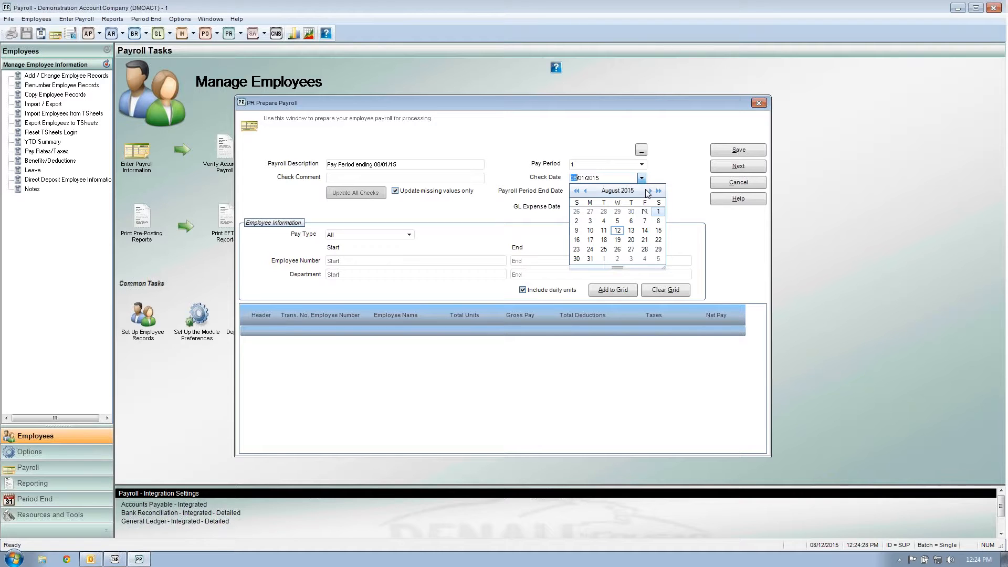
click(631, 220)
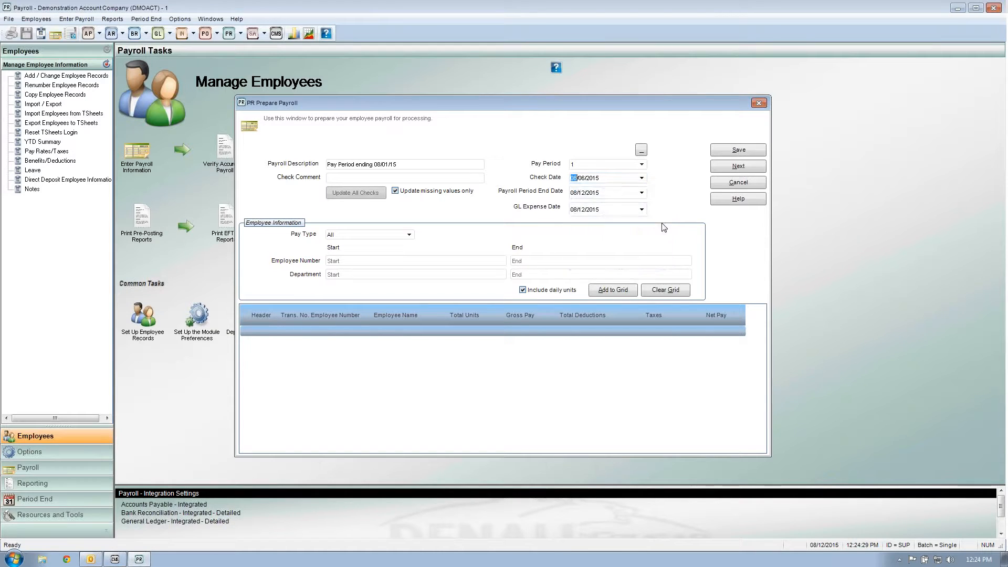
Step: Set the payroll period end date to 08/01/2015 and the GL expense date to 08/06/2015
click(641, 193)
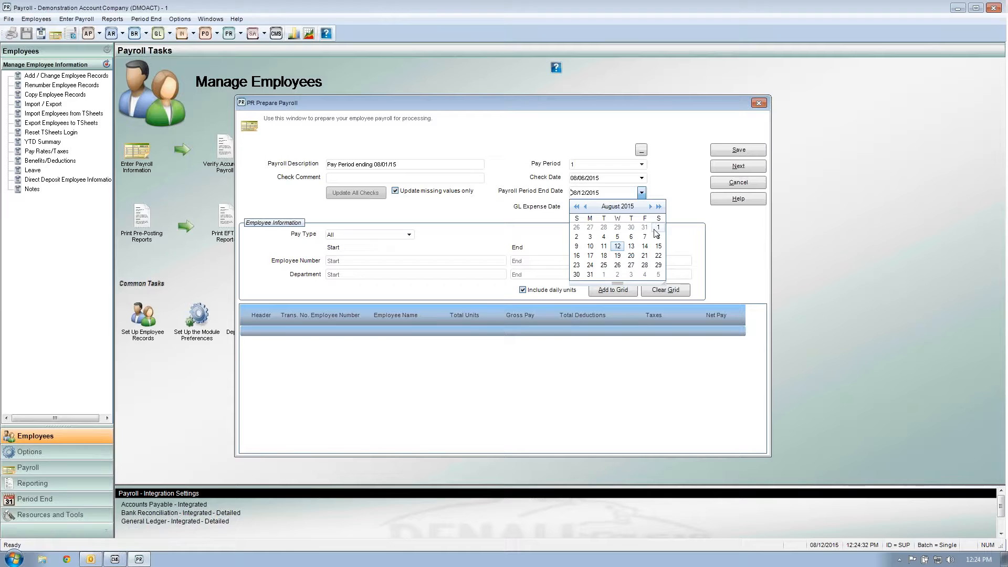
click(659, 227)
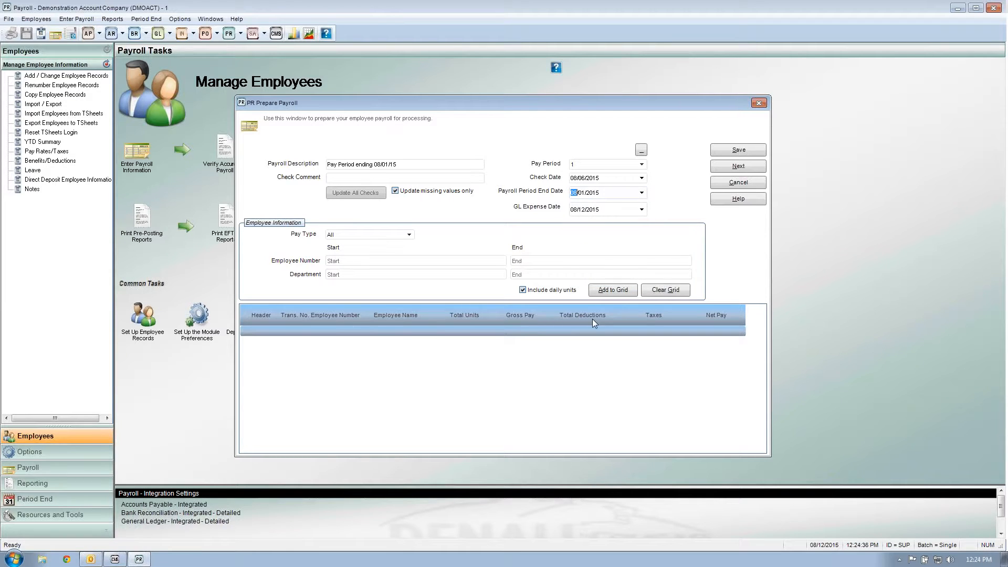
click(642, 210)
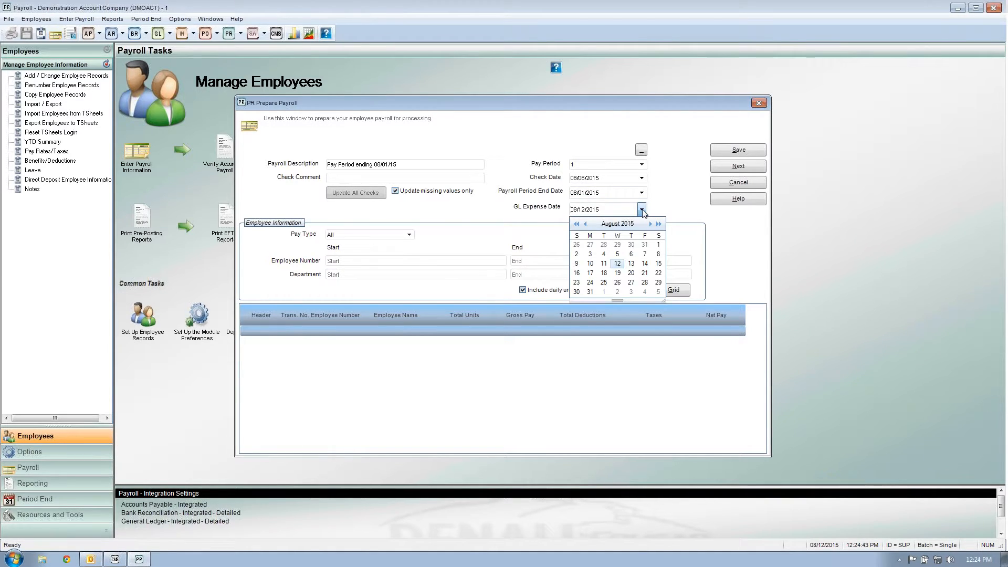
click(631, 255)
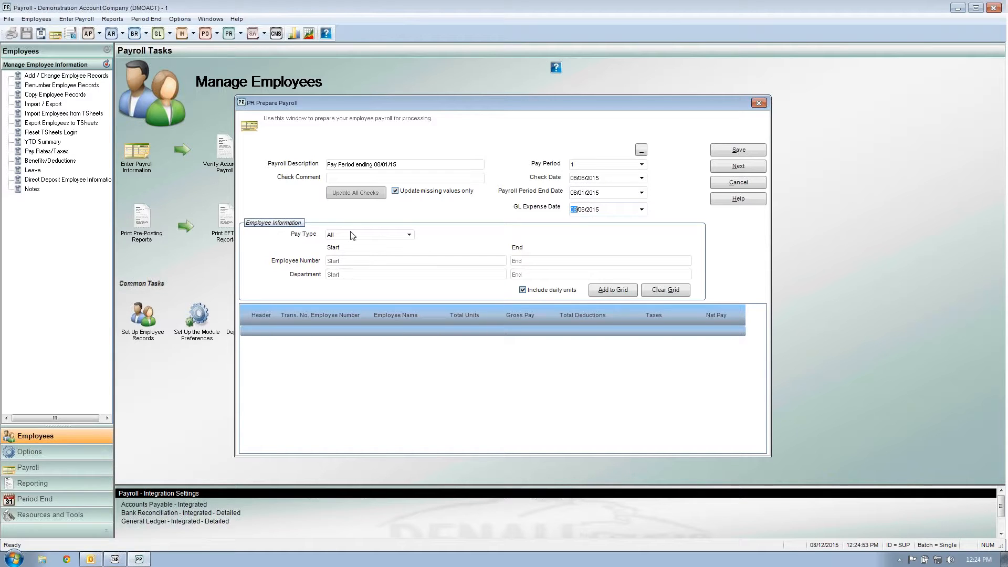
Step: Add employees of all pay types to the payroll grid, leaving the employee number and department ranges blank
click(409, 235)
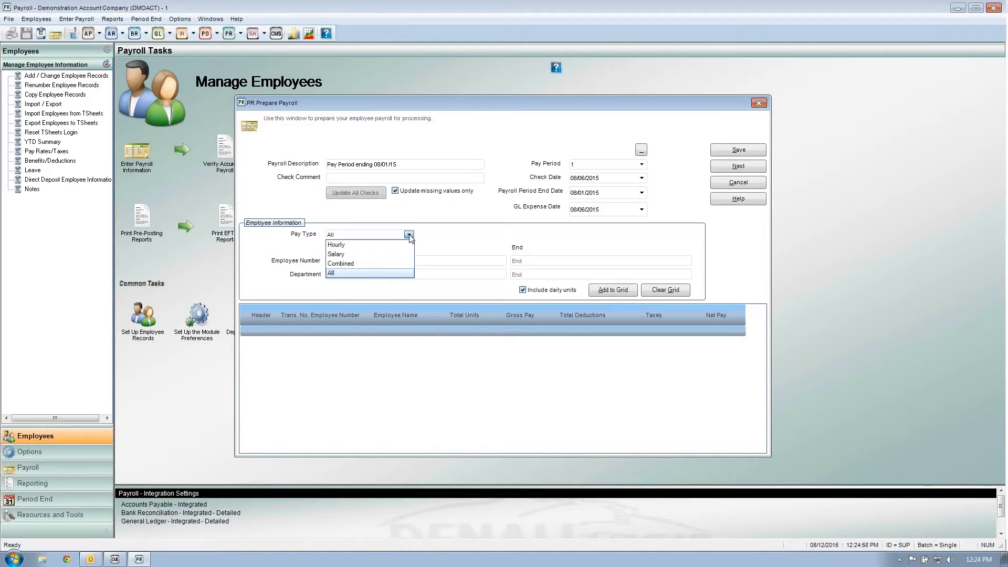
click(389, 273)
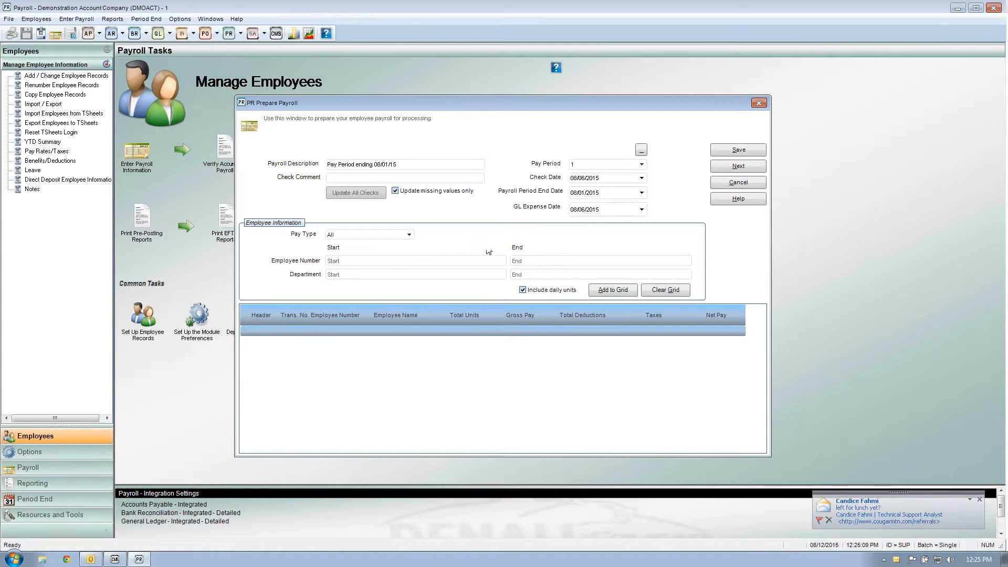
click(349, 262)
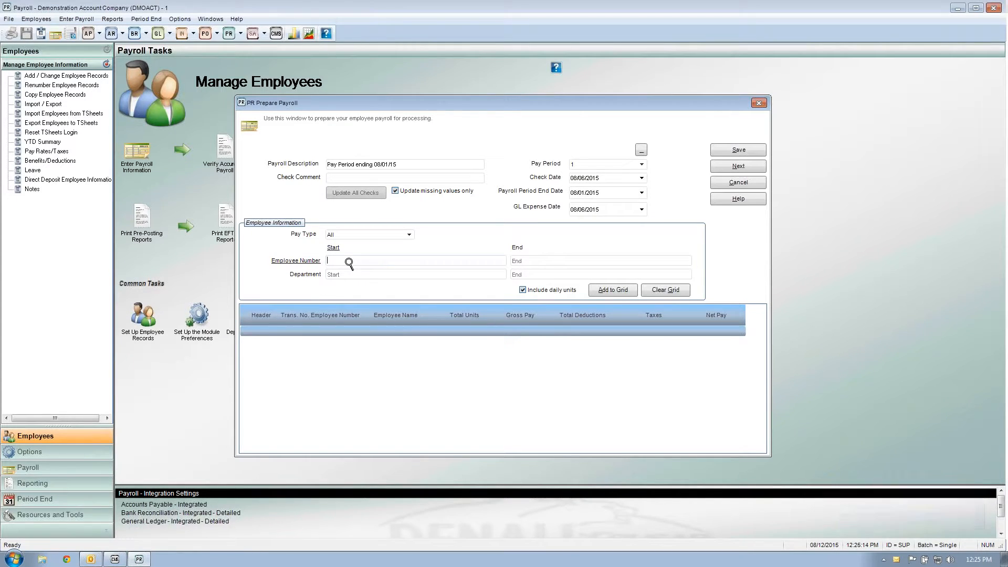
click(534, 262)
click(405, 275)
key(Tab)
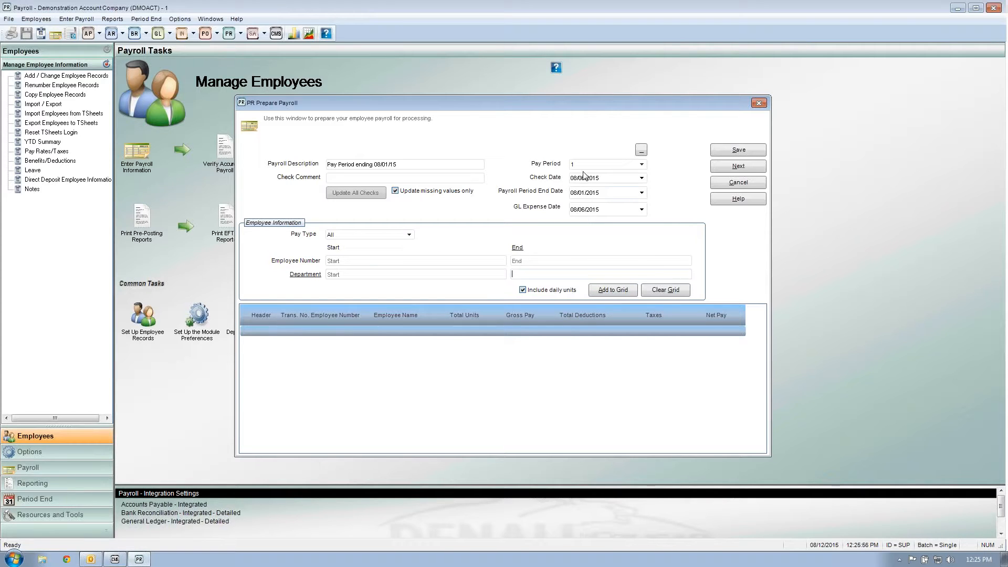
click(606, 295)
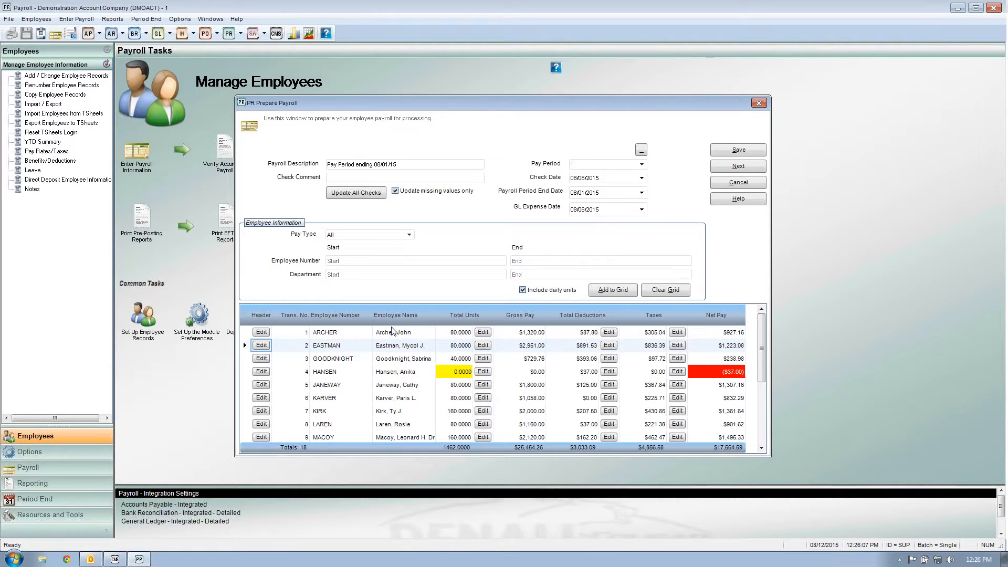
Step: Review the total units, gross pay, deductions, taxes and net pay of transaction 1 in the payroll grid
click(457, 335)
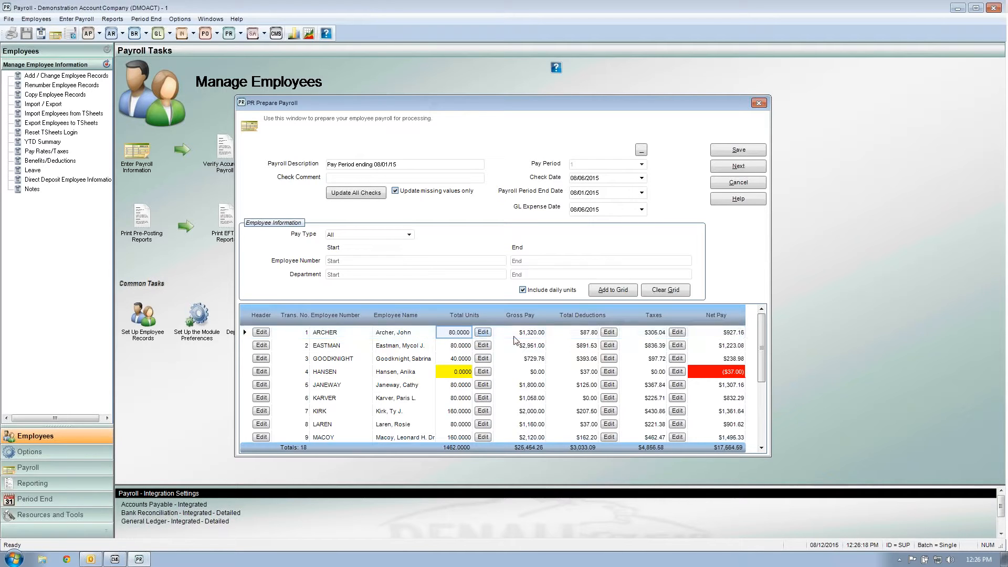
click(526, 334)
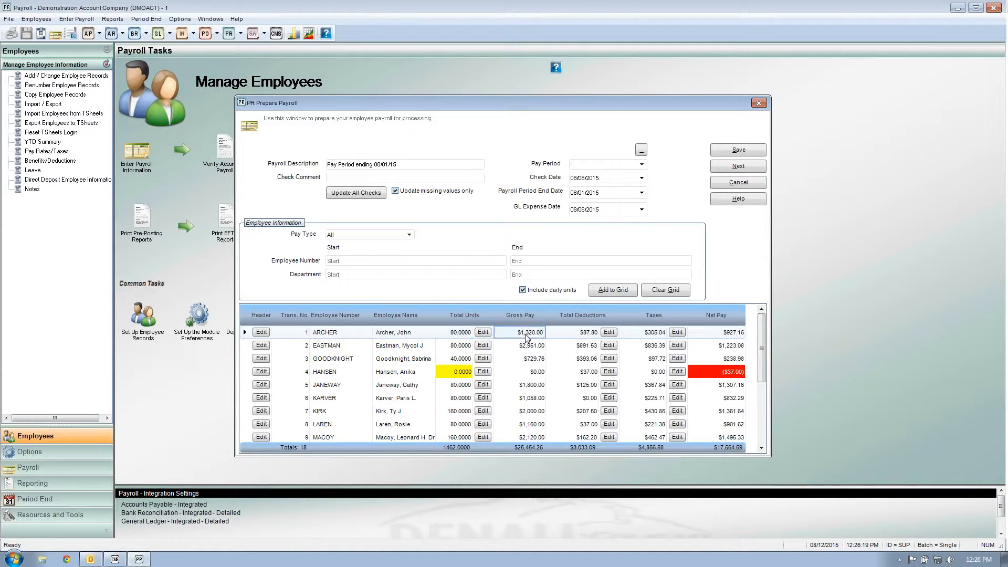
click(587, 333)
click(657, 334)
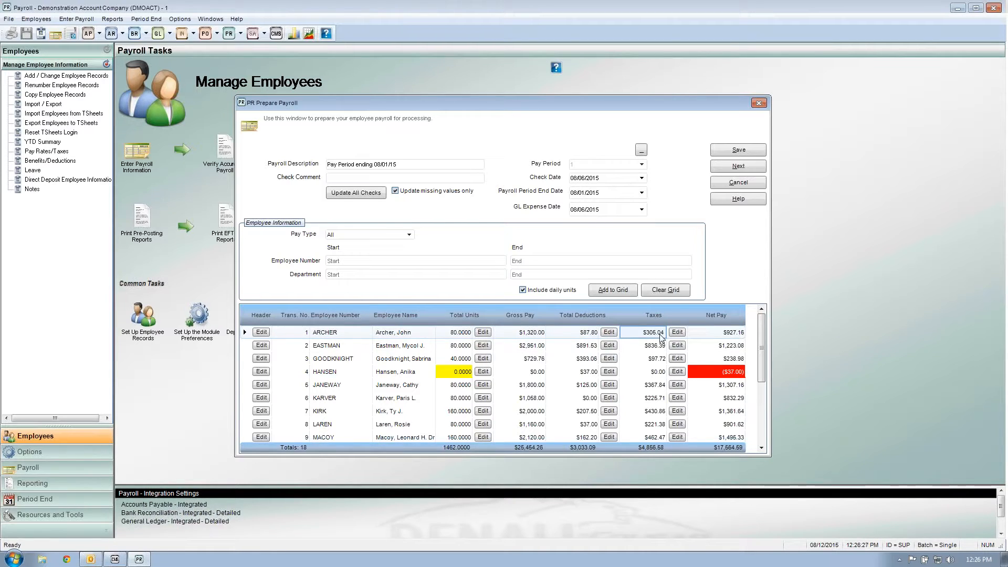
click(732, 335)
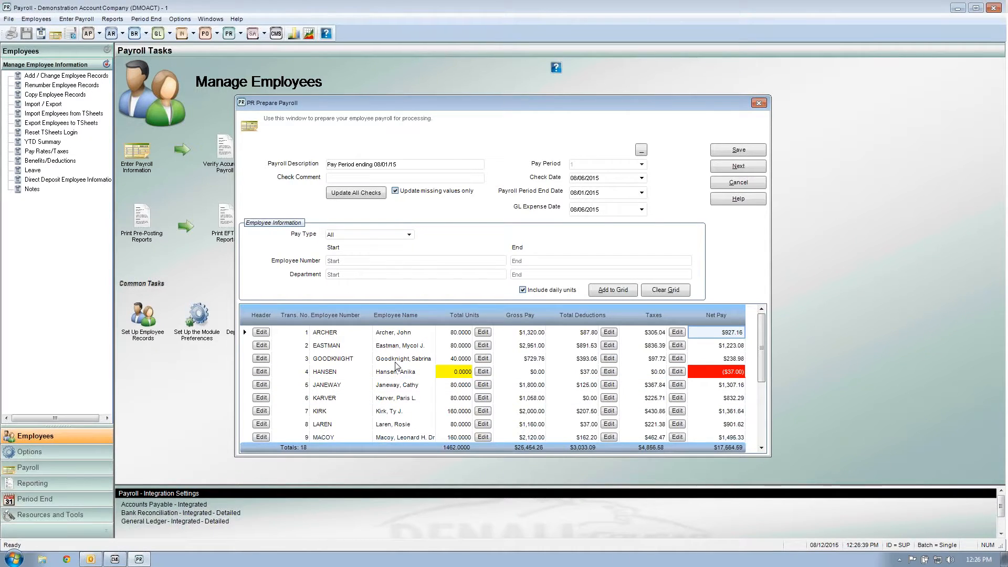
Step: Examine the employee, deductions and negative net pay of transaction 4, the highlighted row without units
click(335, 374)
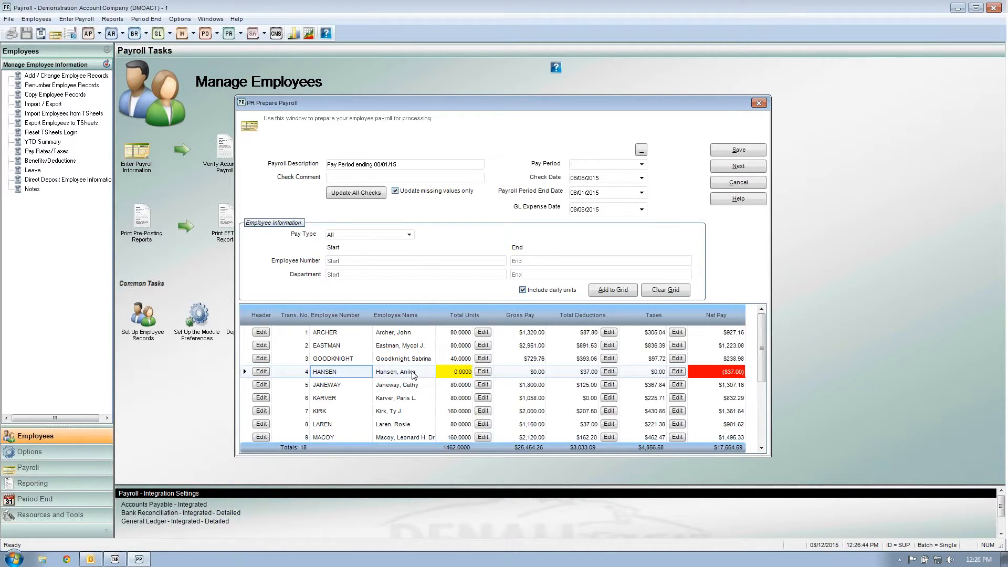
key(Tab)
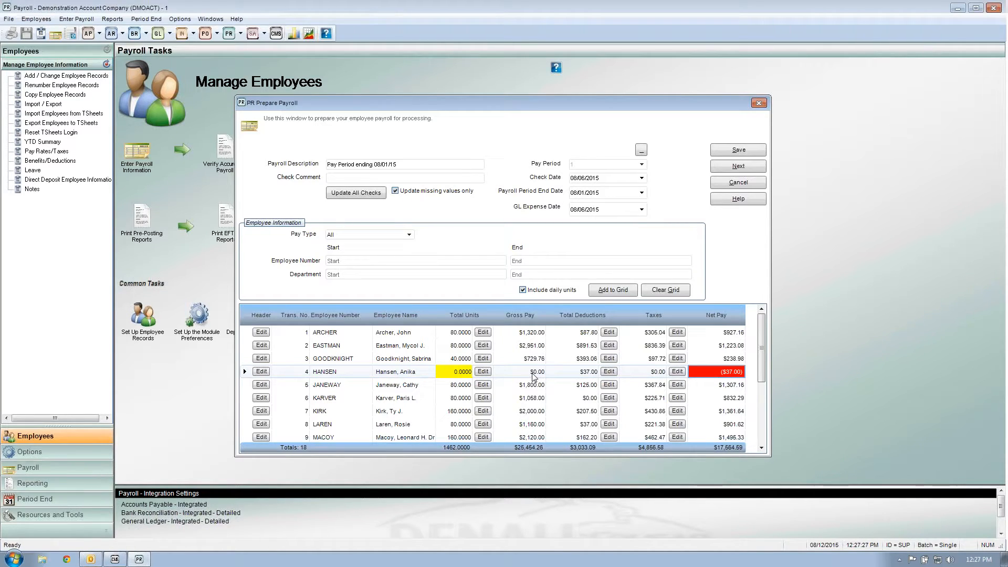
click(583, 374)
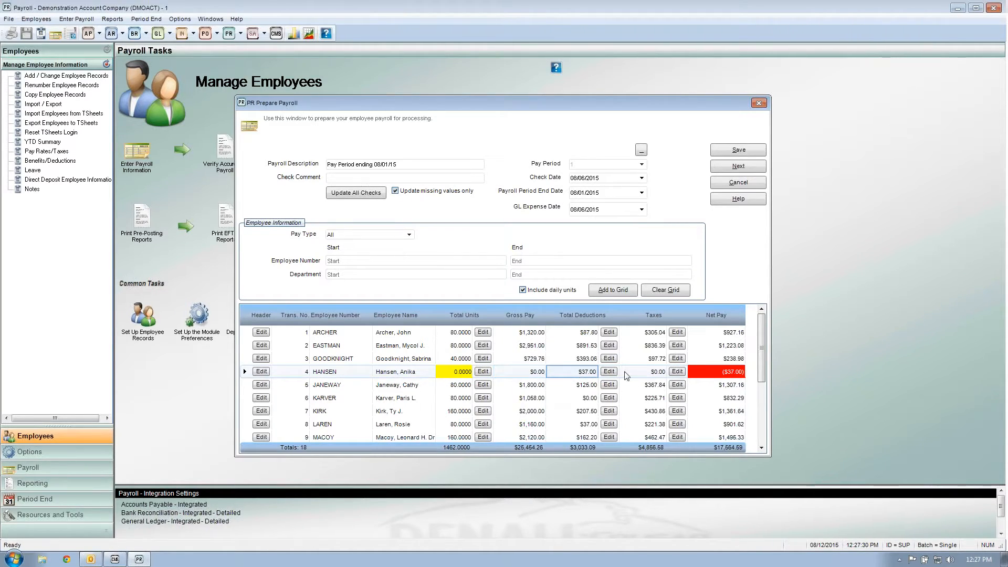
click(714, 374)
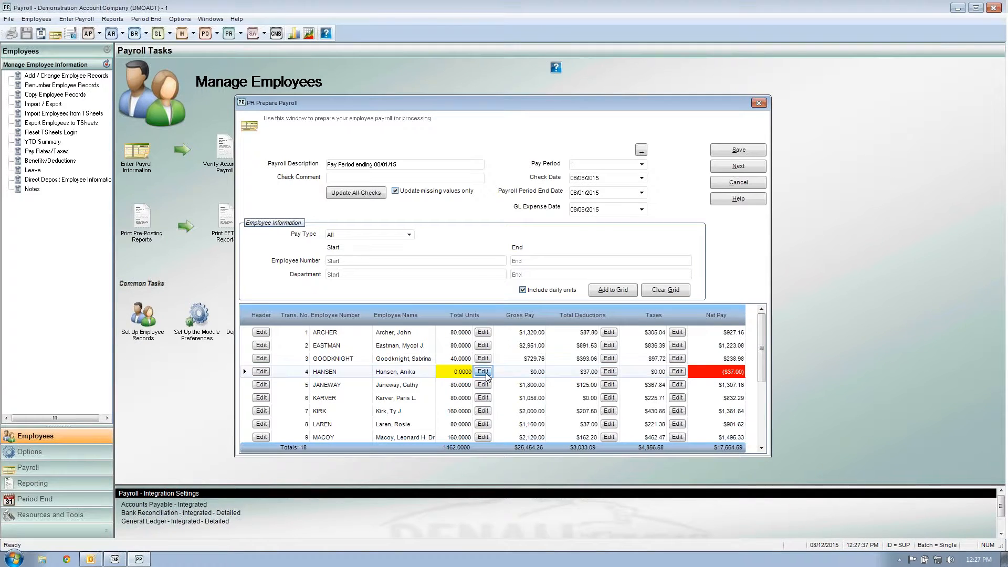
Step: Enter 72.5 regular units at the REG pay rate for the employee in transaction 4 and finish the units entry
text(72.5)
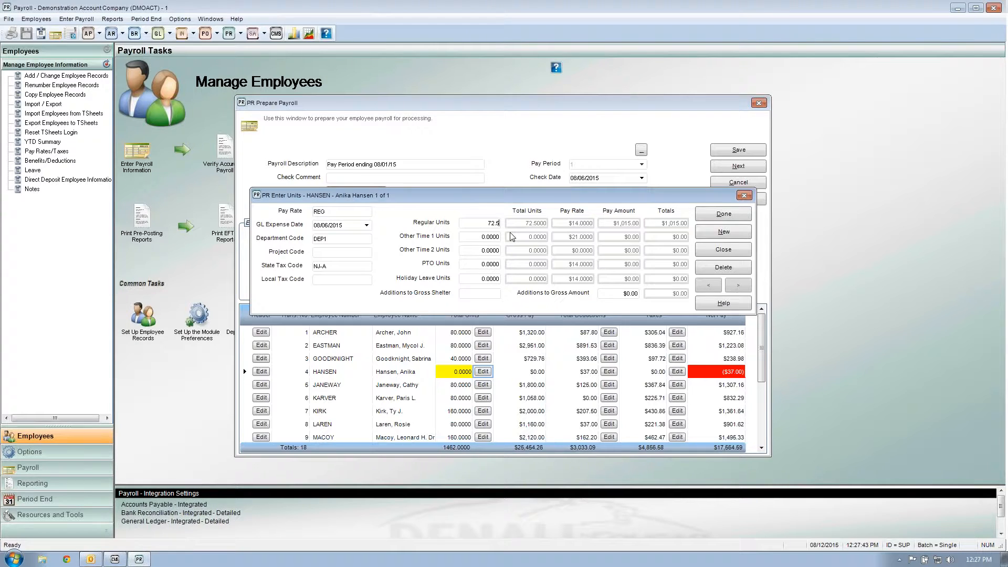
key(Tab)
key(Tab)
key(Tab)
key(Tab)
double_click(493, 223)
double_click(493, 235)
click(492, 262)
double_click(492, 263)
double_click(493, 224)
click(745, 217)
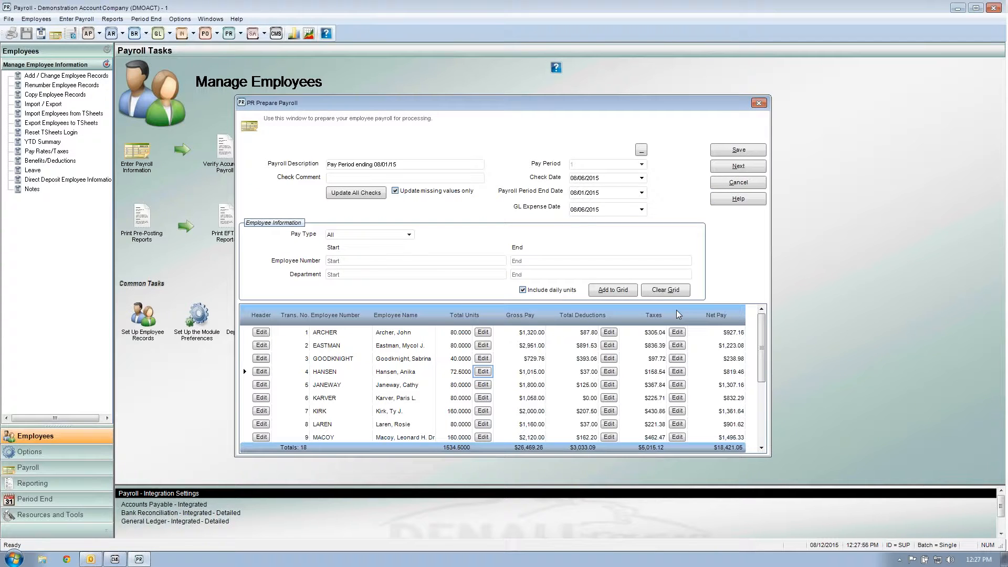
Step: Check the recalculated deductions, taxes, net pay and total units of transaction 4
click(580, 372)
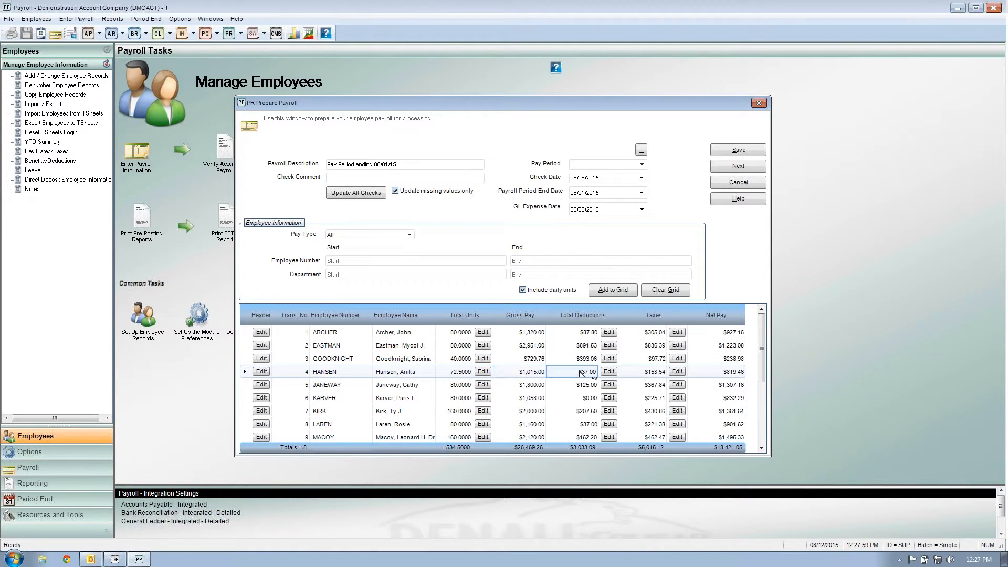
click(651, 372)
click(733, 372)
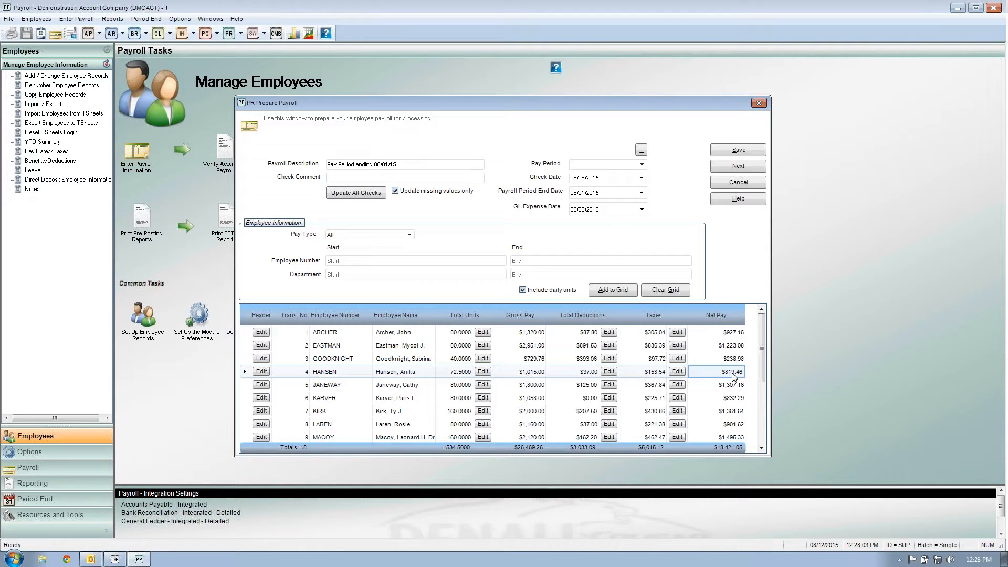
click(461, 371)
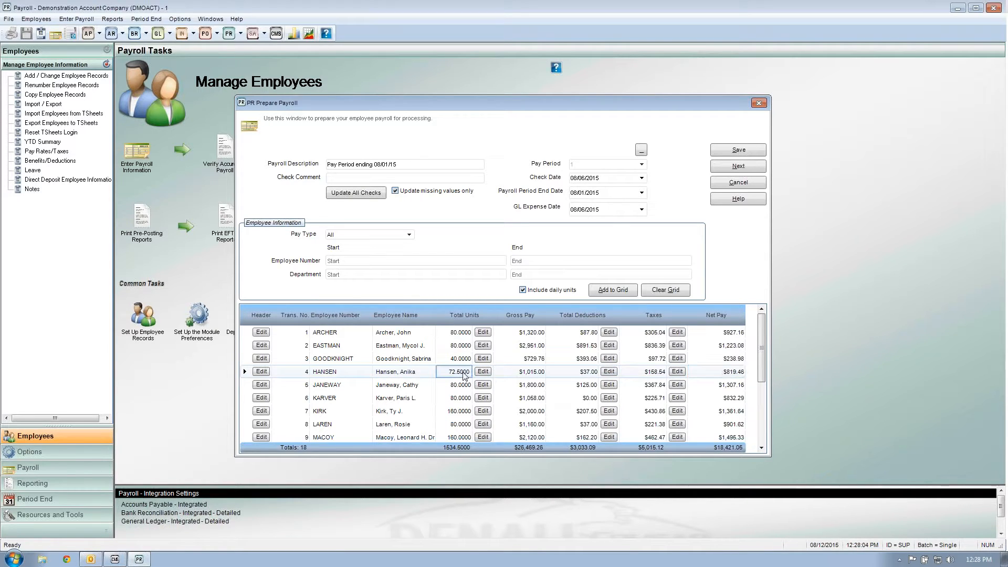
Step: Examine the salary amount and regular units of the employee in transaction 14, and close the units entry without changes
click(734, 373)
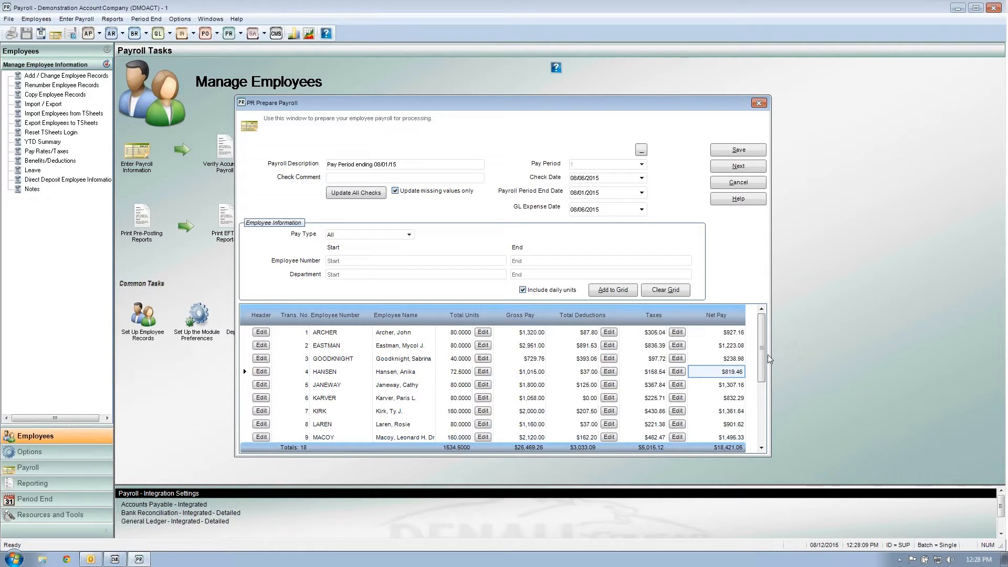
drag(763, 351, 761, 427)
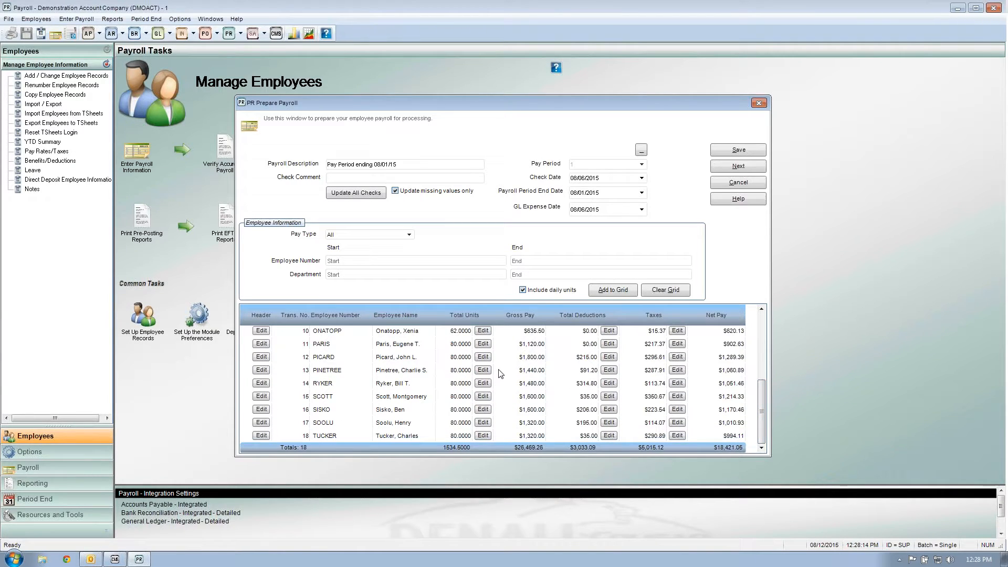
click(455, 388)
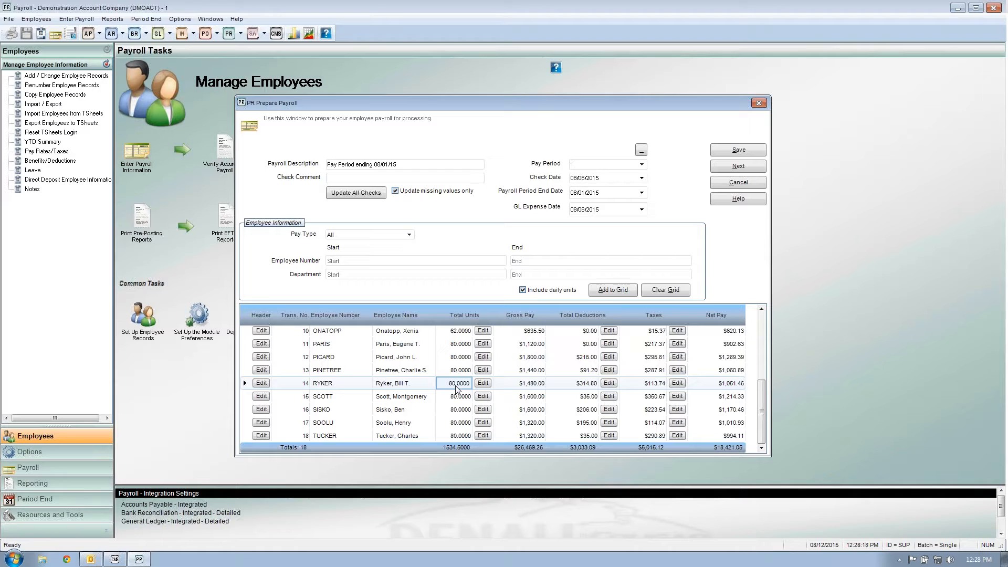
click(483, 383)
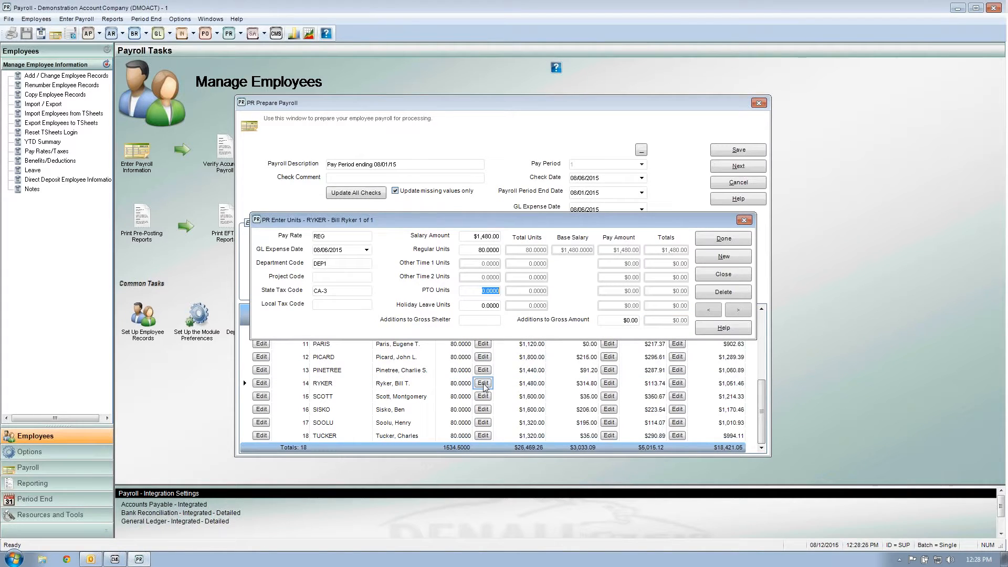
click(494, 252)
click(488, 236)
key(Tab)
click(723, 275)
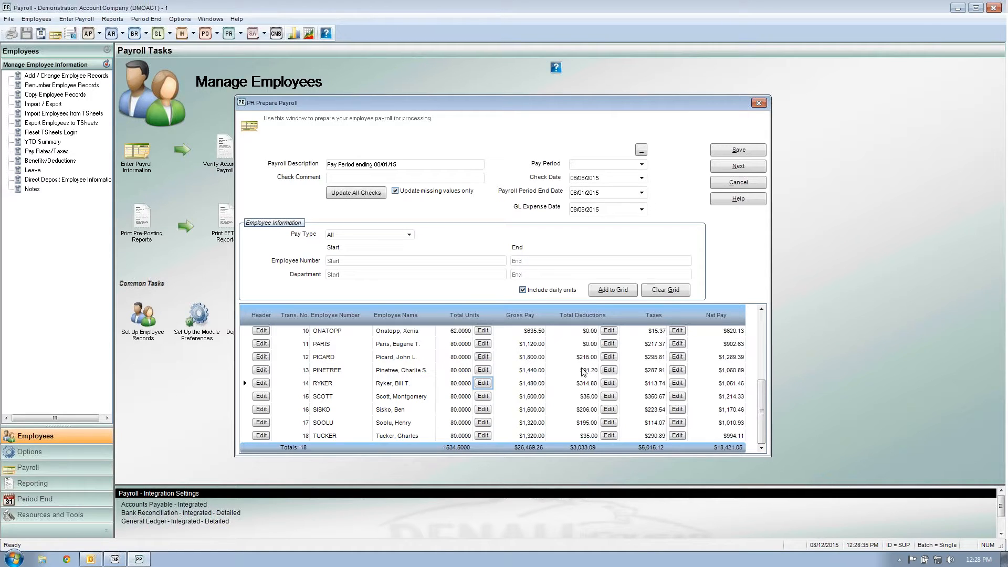
Step: Enter 7 Other Time 1 units for the employee in transaction 15 and finish the units entry
click(483, 396)
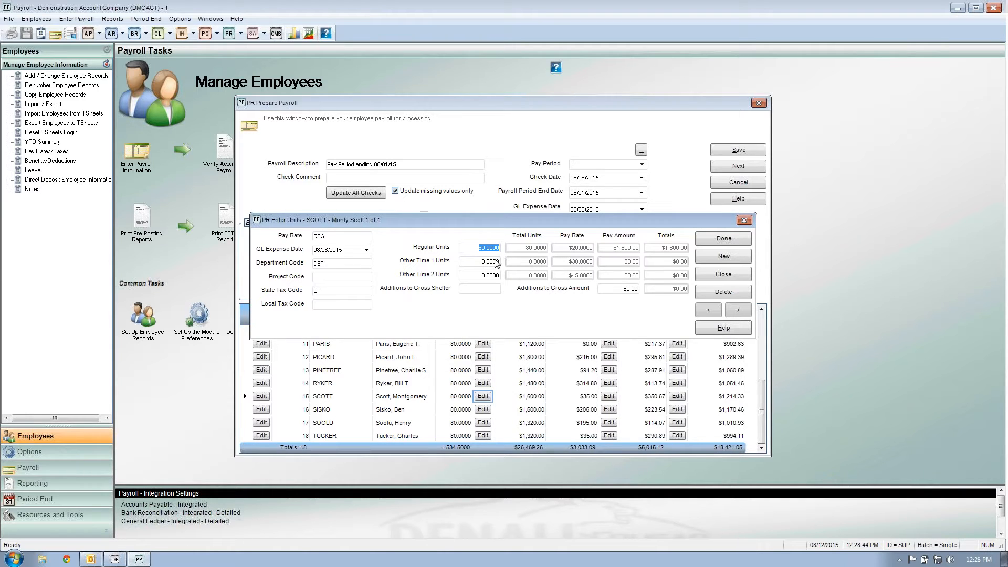
click(495, 264)
text(7)
key(Tab)
click(725, 239)
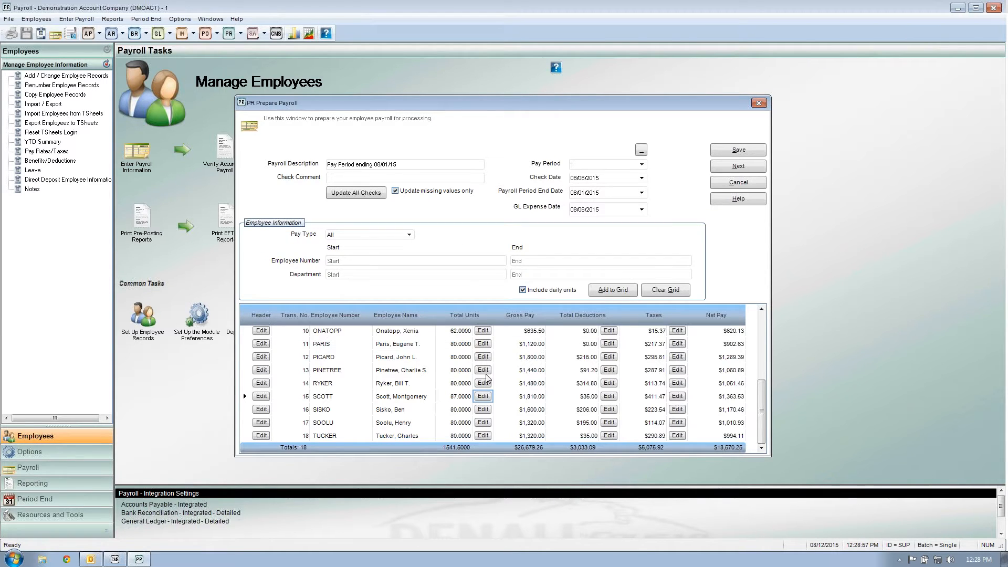
Step: Check the recalculated gross pay, taxes, net pay and total deductions of transaction 15
click(532, 400)
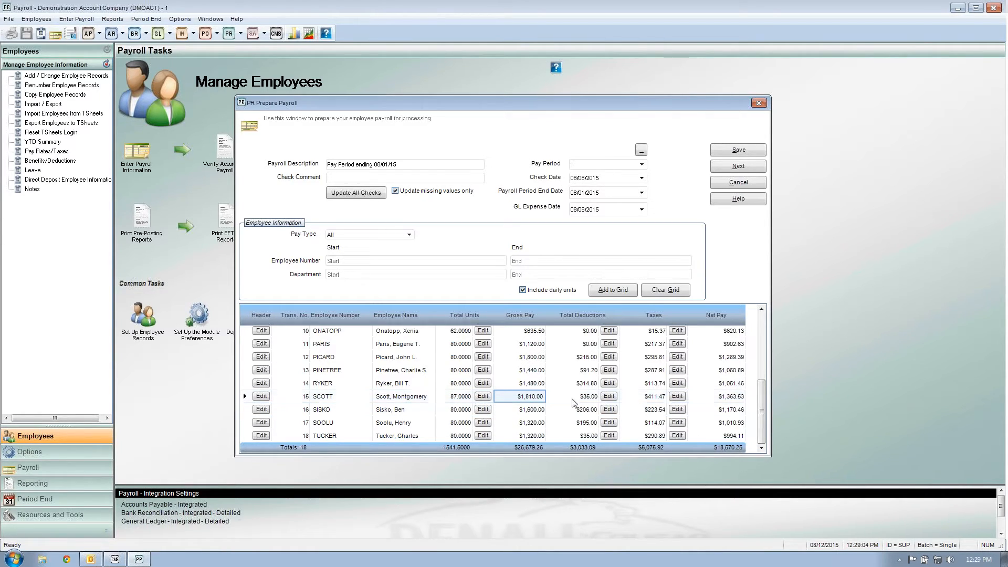
click(645, 398)
click(724, 401)
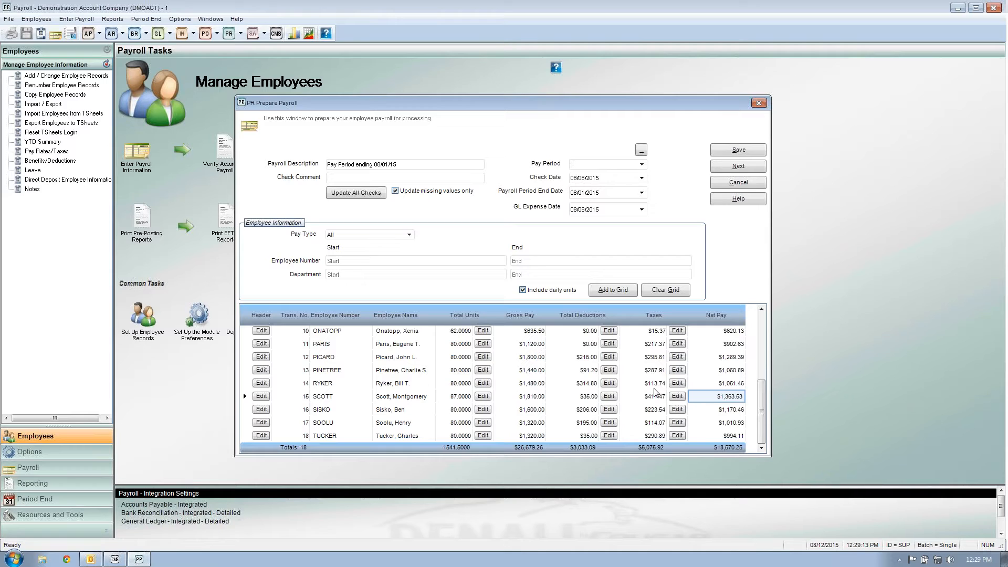
click(587, 397)
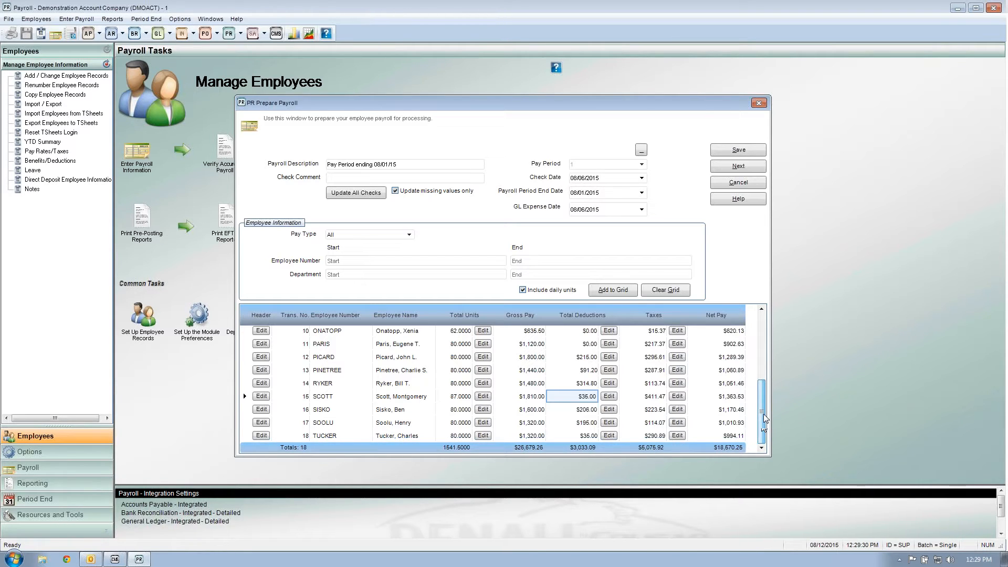
Step: Delete the row of transaction 6 from the payroll grid and save the prepared payroll
drag(763, 427, 772, 349)
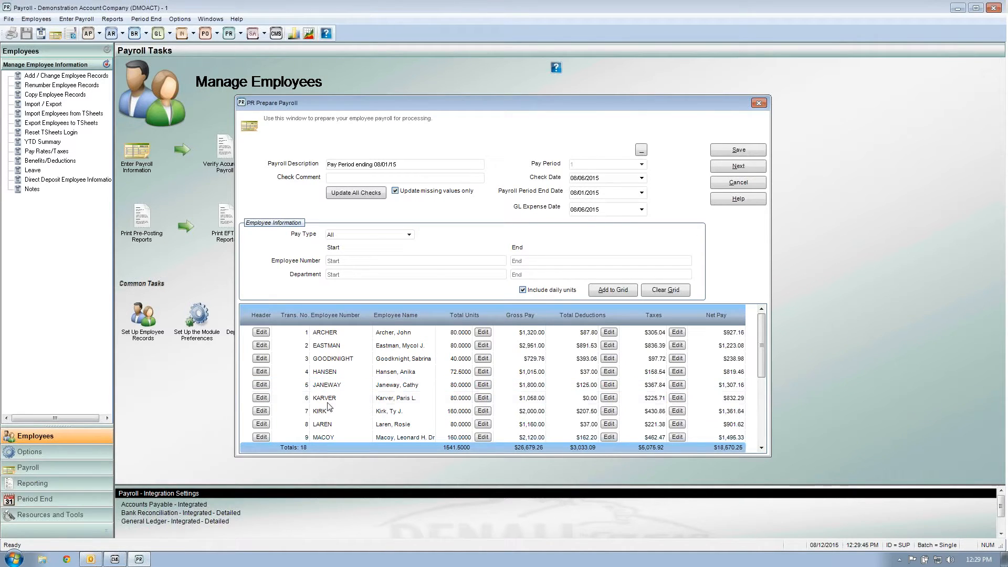
click(246, 397)
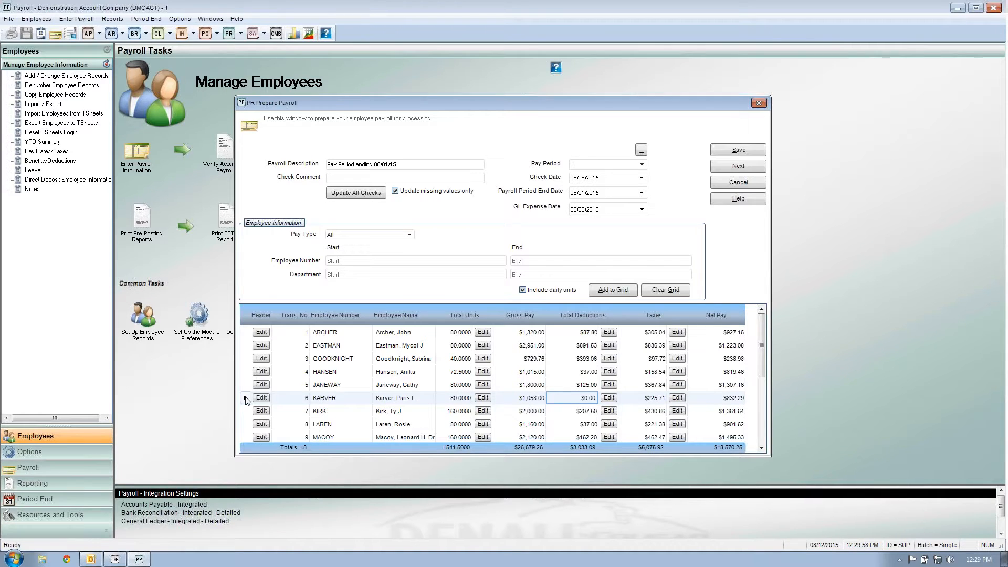
right_click(247, 401)
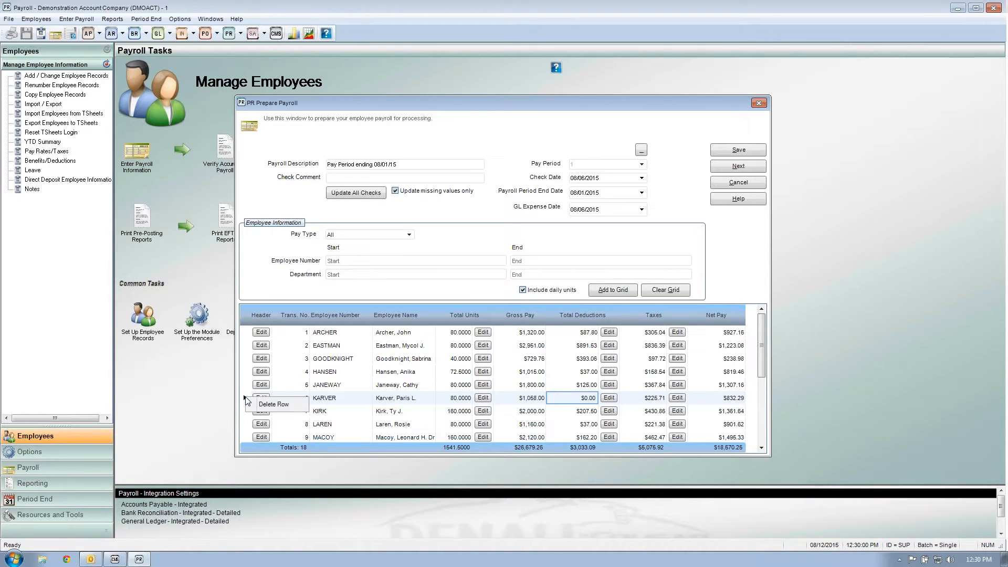
click(271, 405)
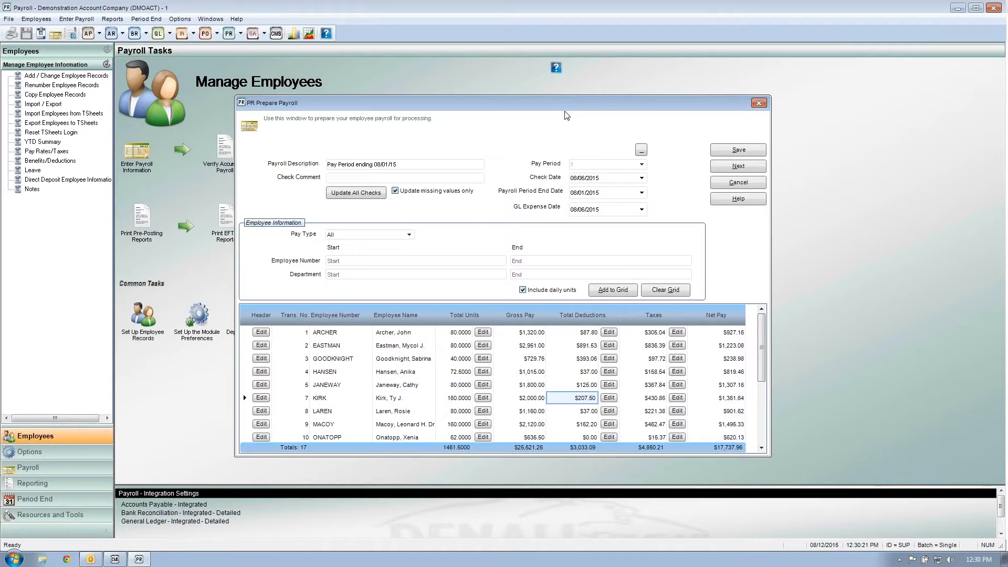
drag(565, 108, 576, 118)
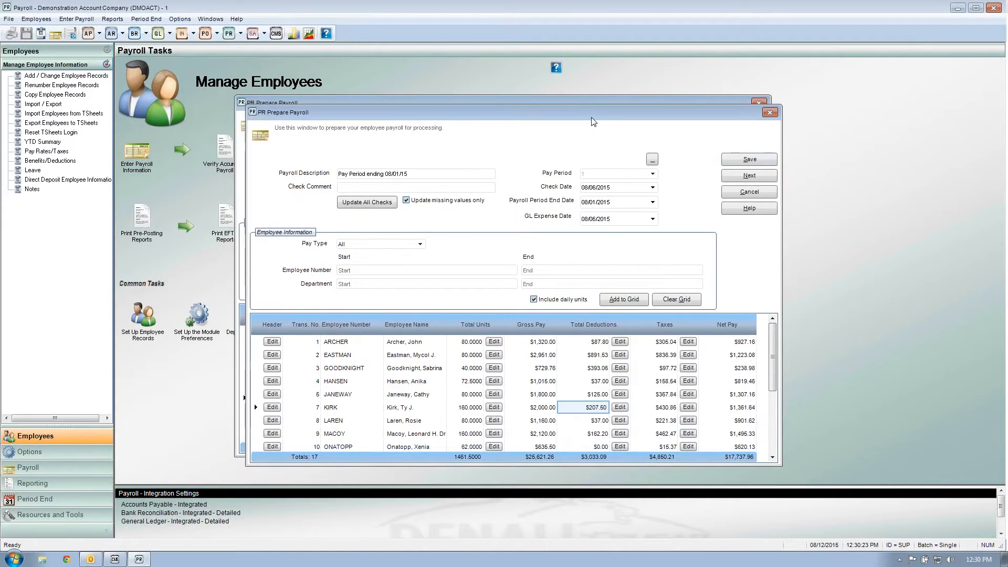
click(751, 159)
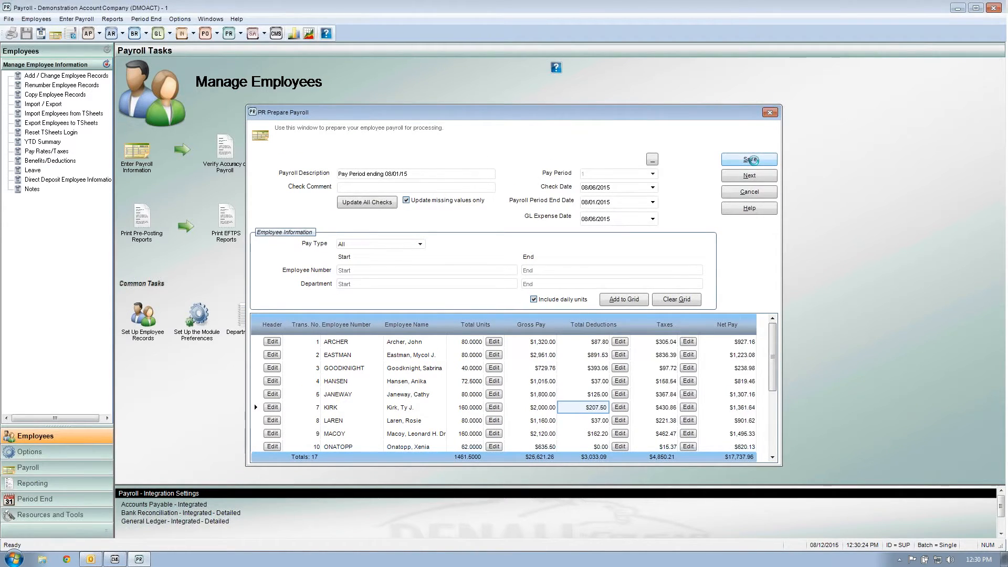
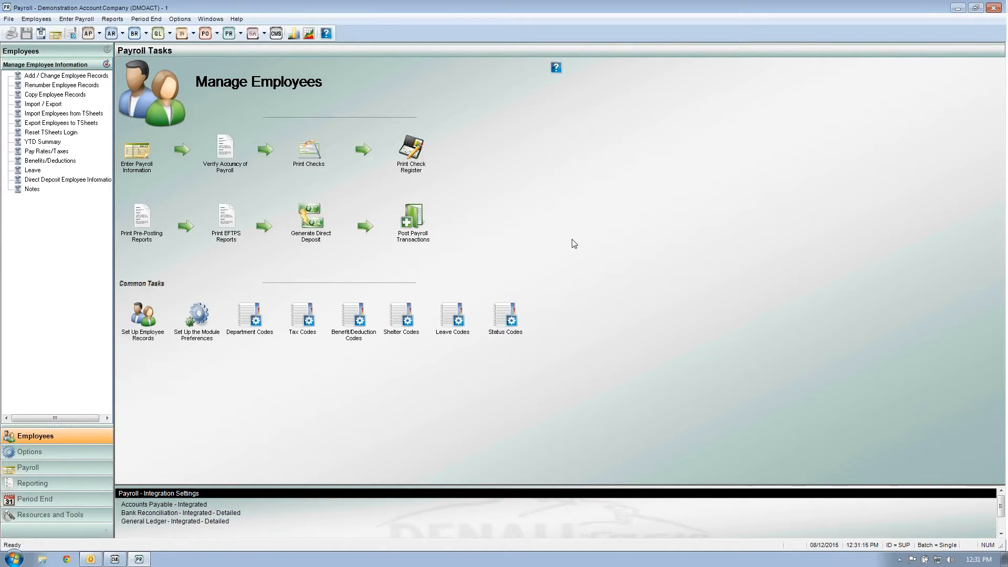
Step: Reopen the prepared payroll and advance past the transaction edit report to payroll check printing
click(144, 161)
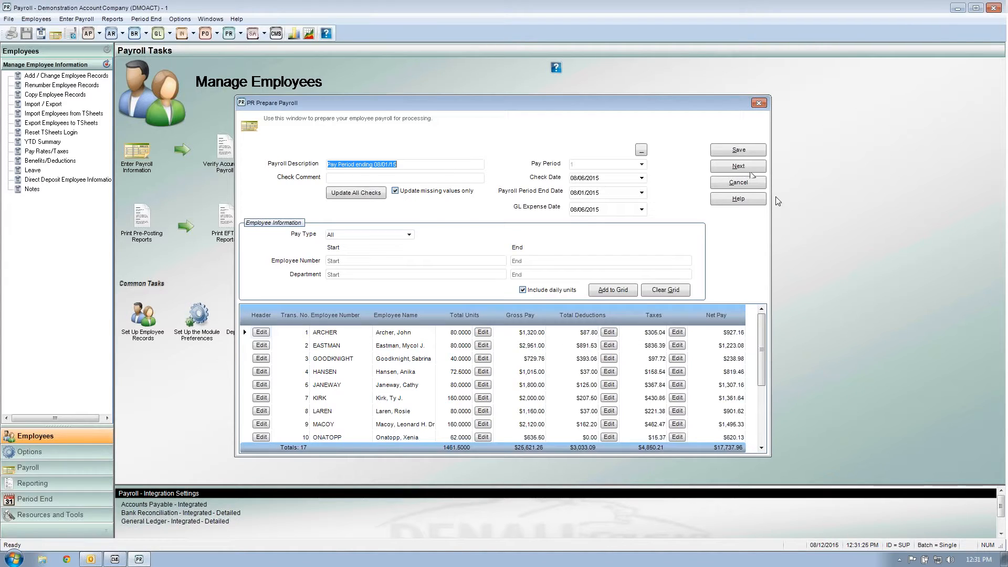
click(739, 167)
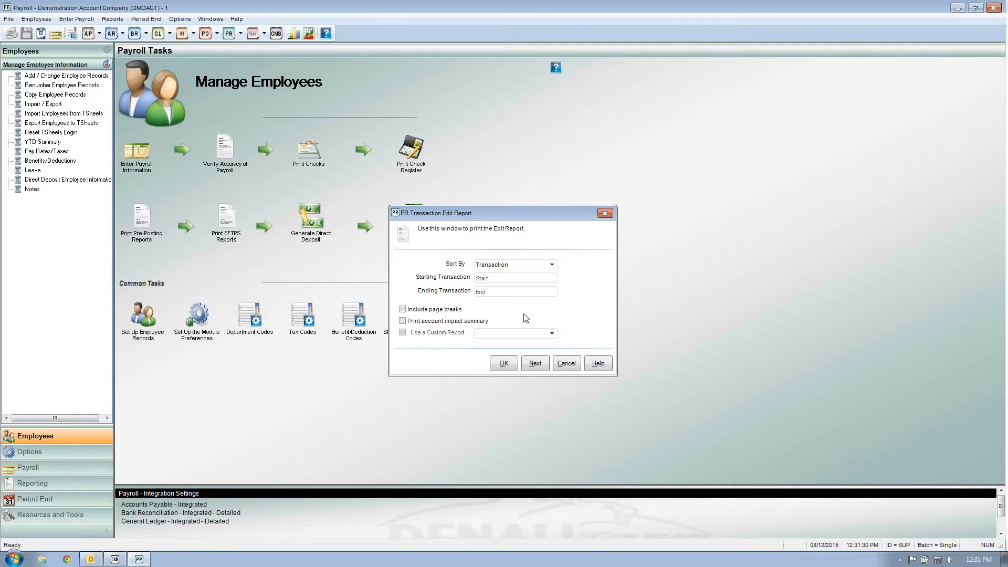
click(535, 363)
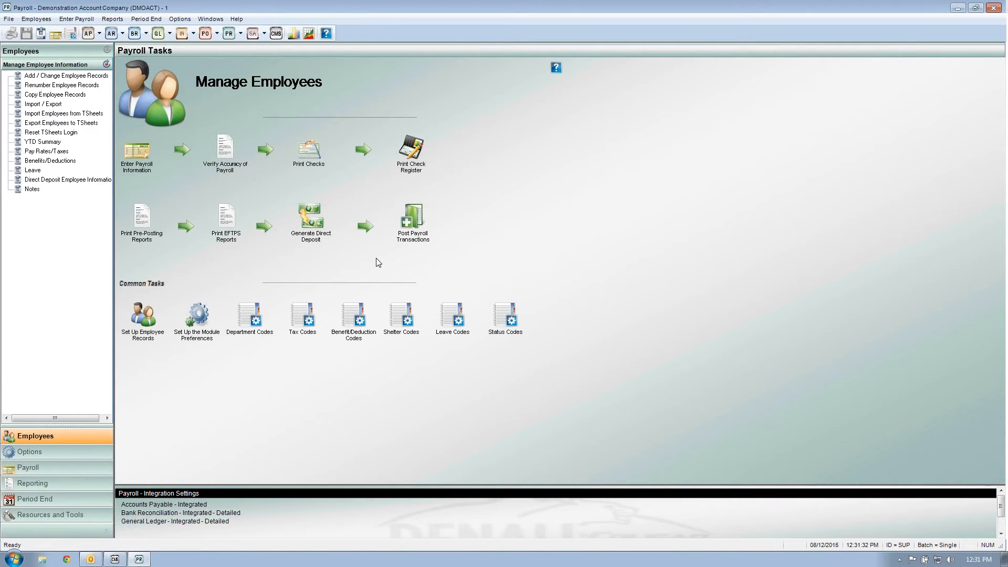
click(323, 165)
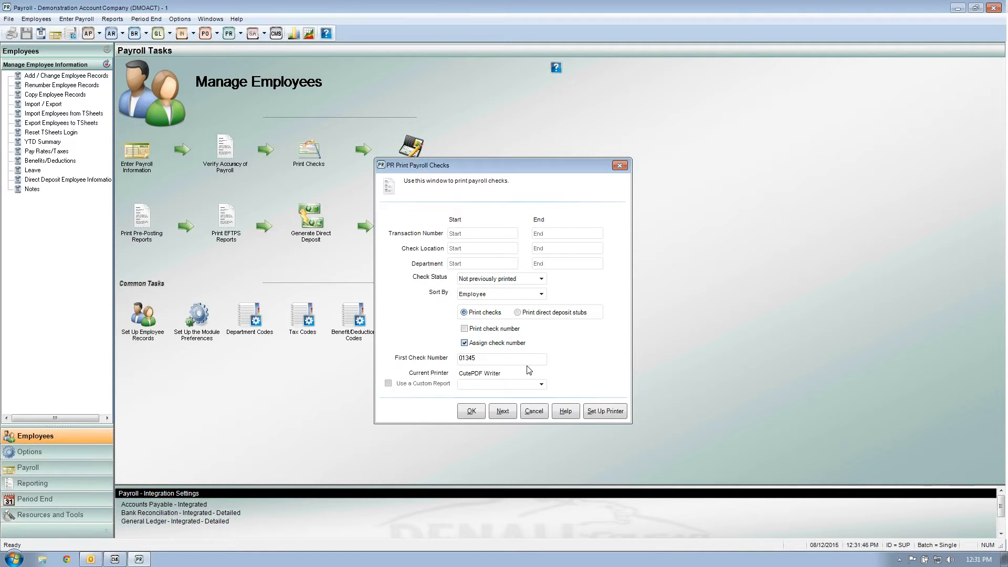
Step: Print the payroll checks to CutePDF Writer with assigned check numbers starting at 01345, cancelling the PDF file save
drag(478, 358, 459, 358)
click(485, 361)
drag(485, 362, 455, 362)
click(472, 410)
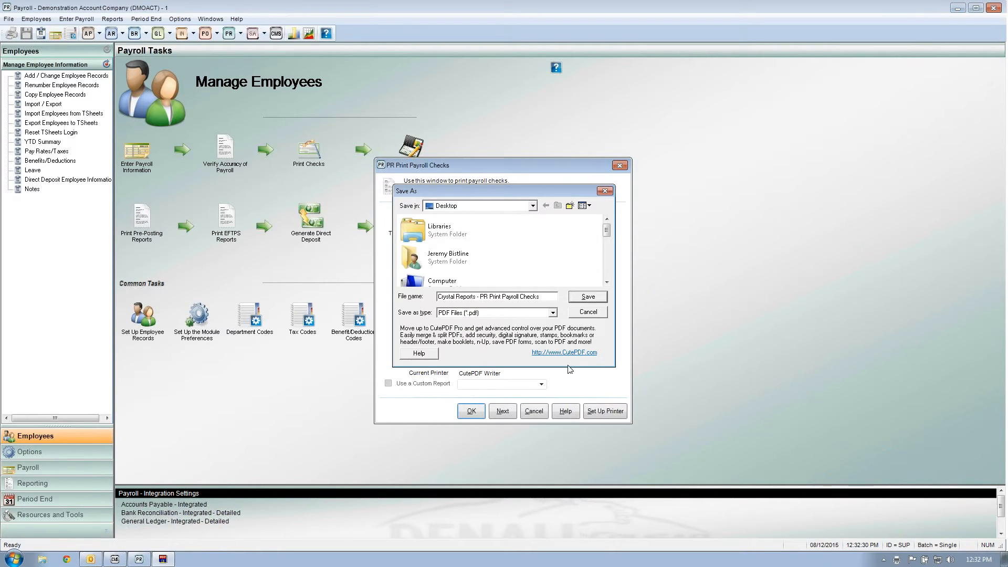
click(467, 297)
drag(542, 298, 428, 298)
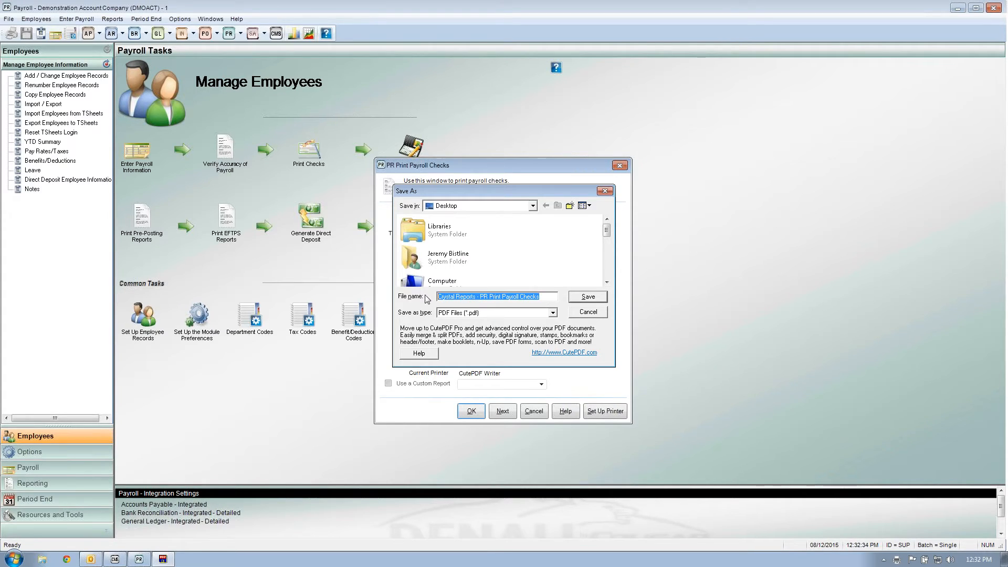
click(590, 317)
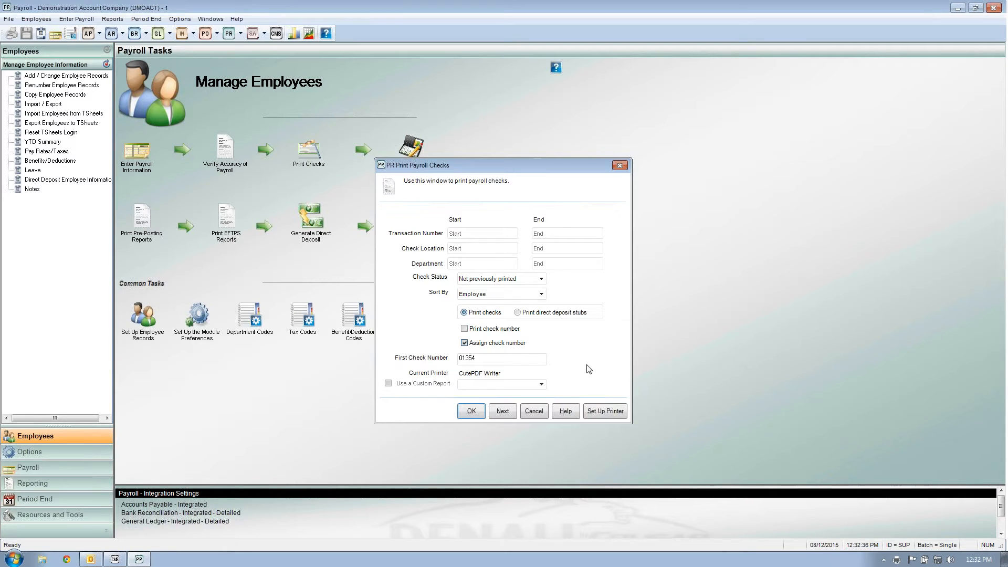
Step: Advance through the check register, pre-posting report, EFTPS reports and direct deposit file without printing or generating them
click(500, 411)
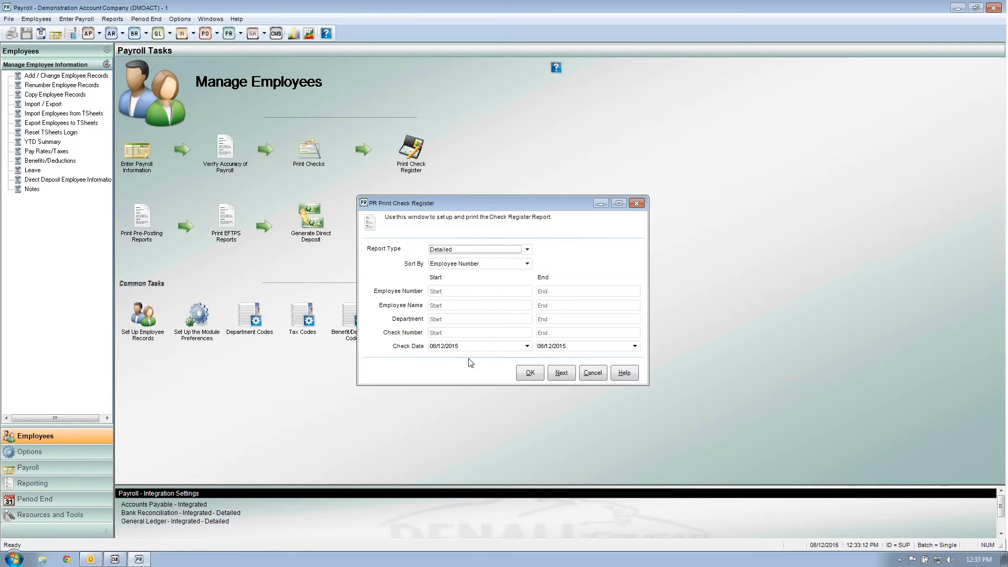
click(559, 370)
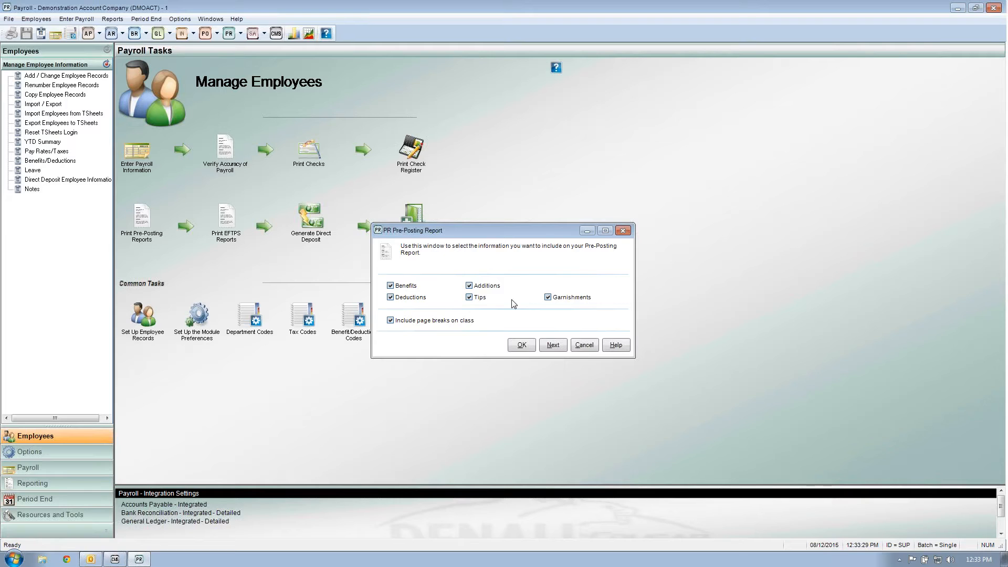
click(549, 345)
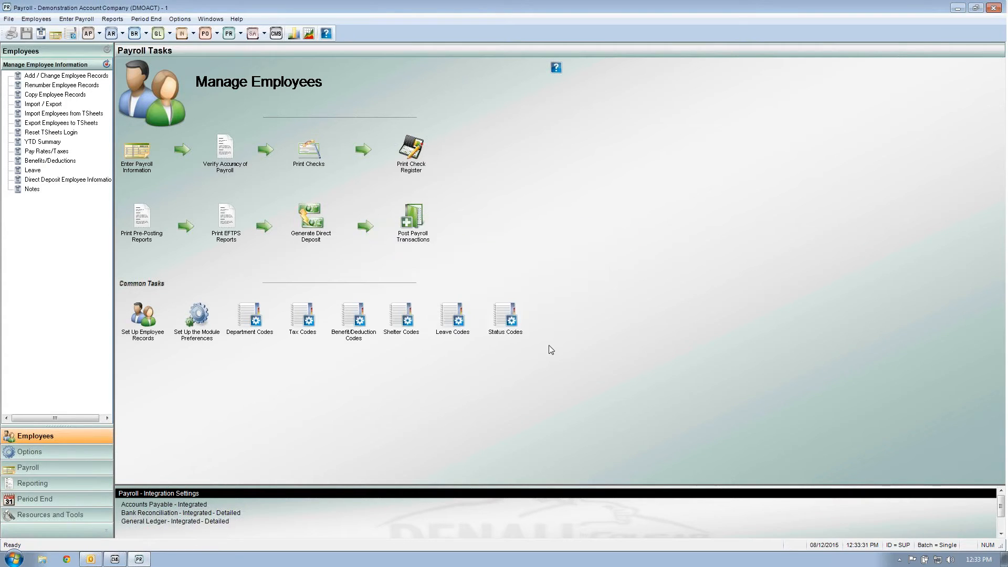
click(525, 328)
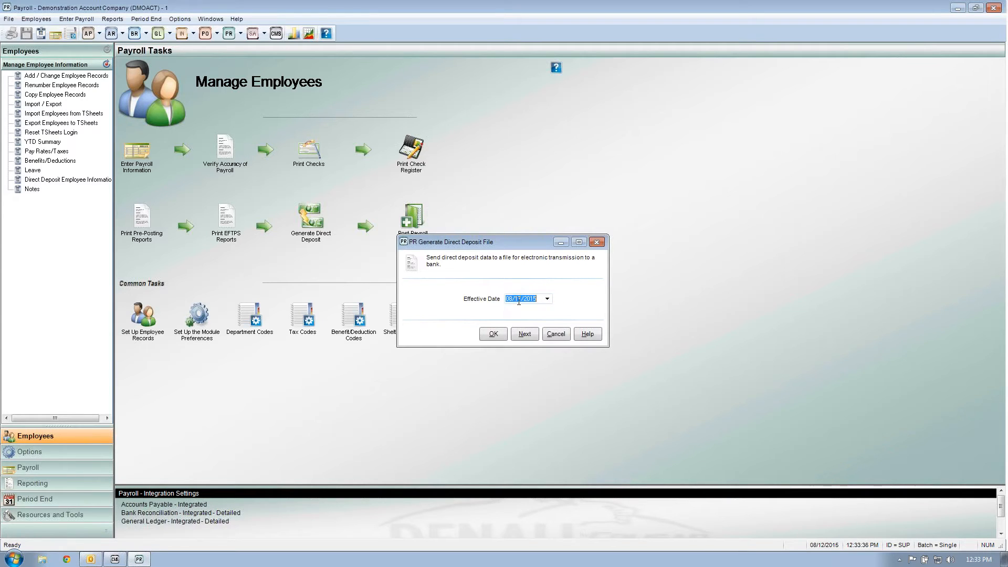
click(526, 334)
Step: Post the payroll transactions, skipping the payroll and bank reconciliation posting audit reports
click(528, 322)
click(607, 352)
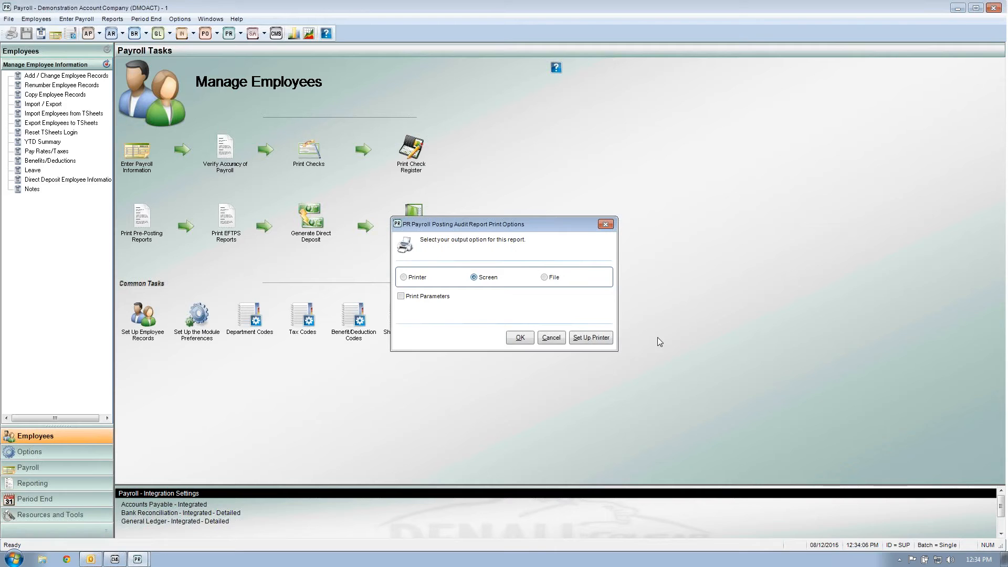
click(551, 338)
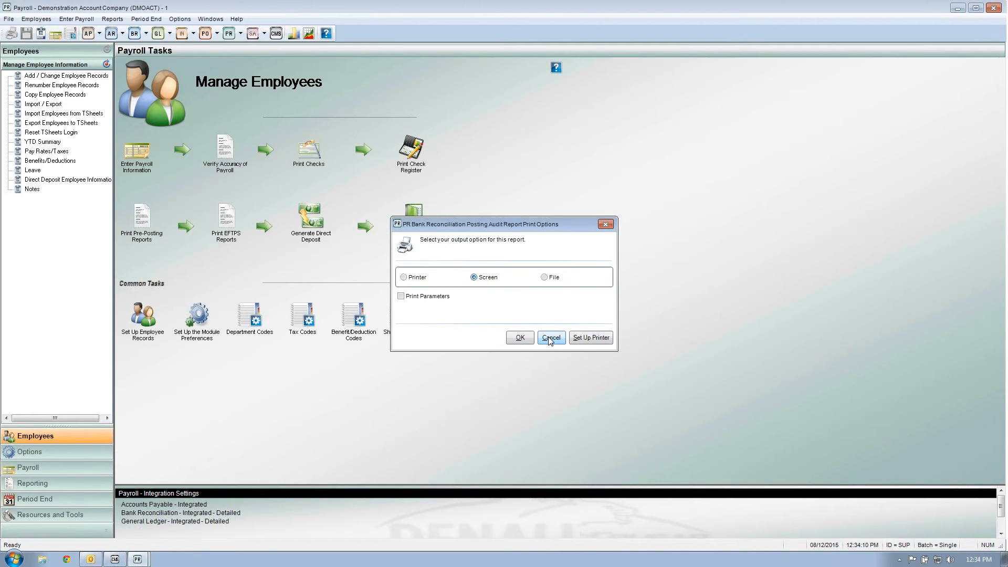
click(560, 342)
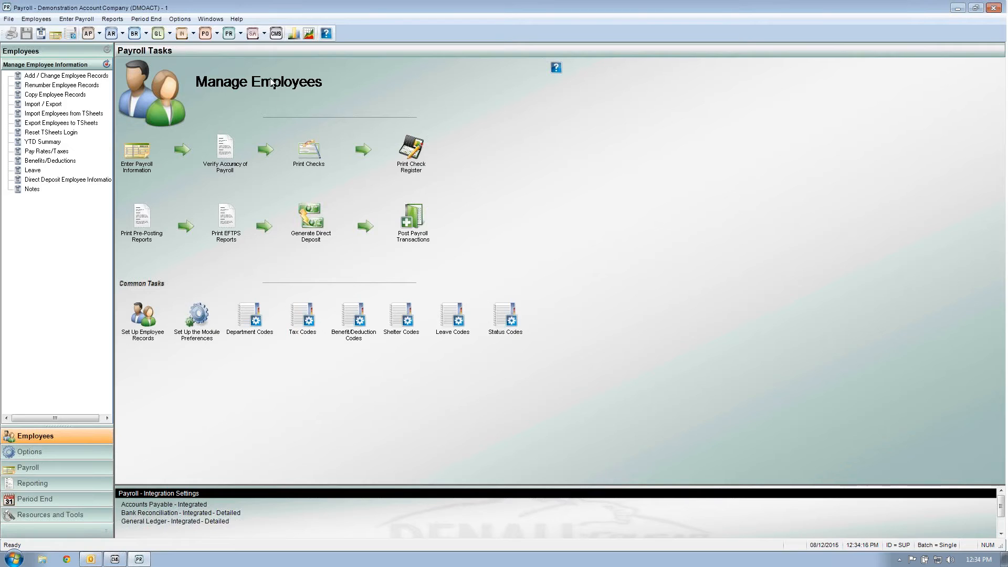
Step: Display the federal 2015 941/Schedule B/941-V Report for the 2nd Quarter of 2015 from the payroll tax reports
click(113, 19)
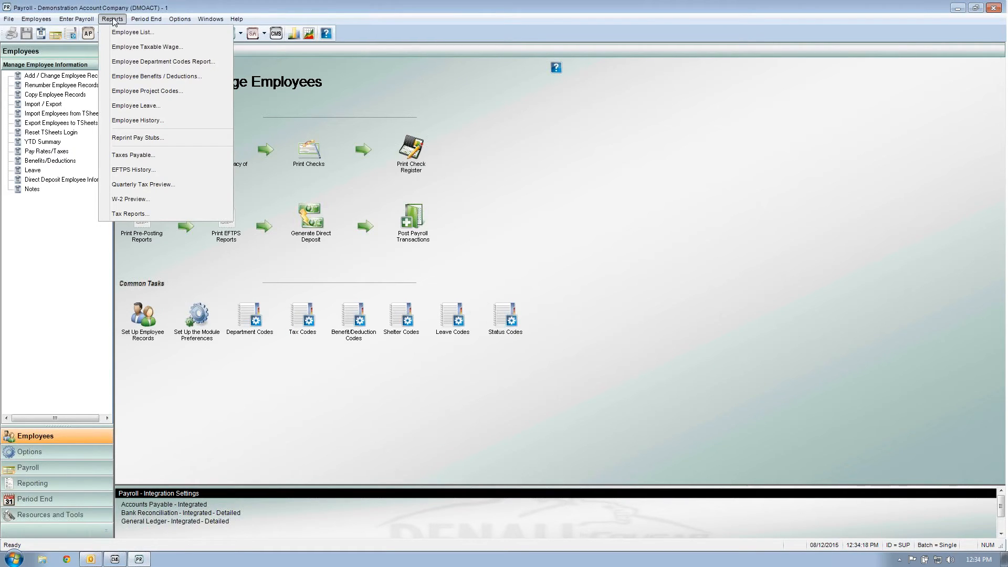
click(160, 215)
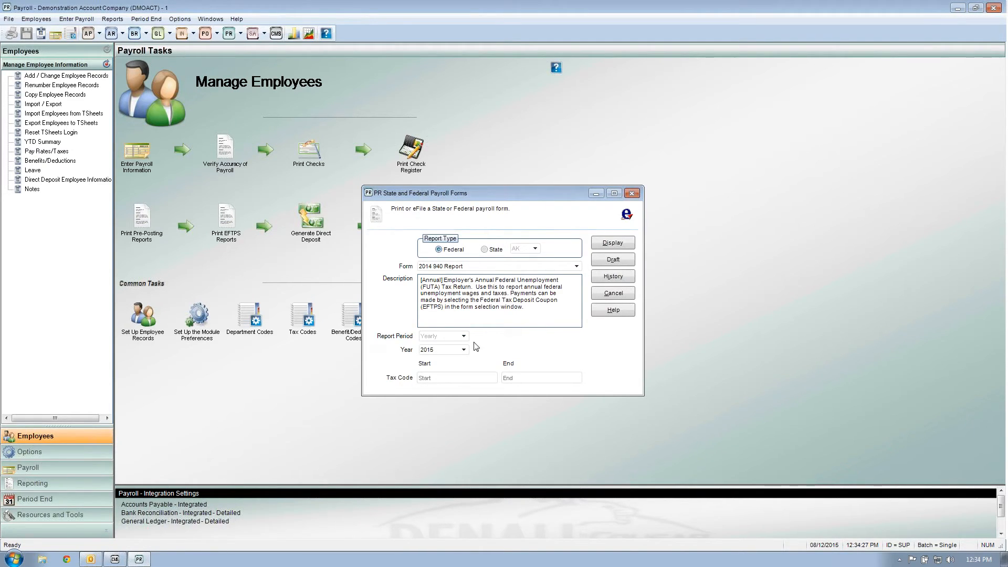
click(576, 267)
drag(577, 284, 577, 308)
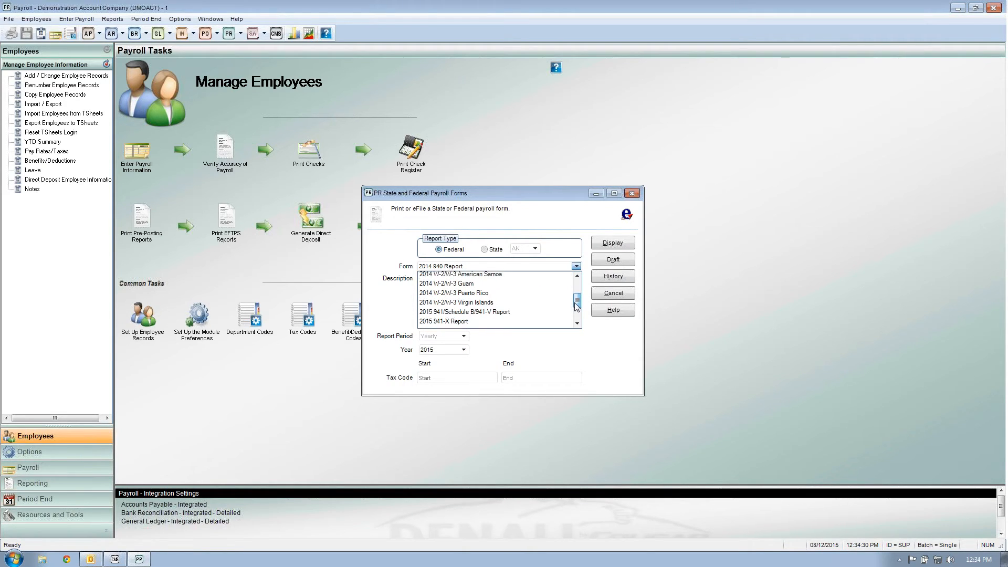
click(506, 312)
click(550, 338)
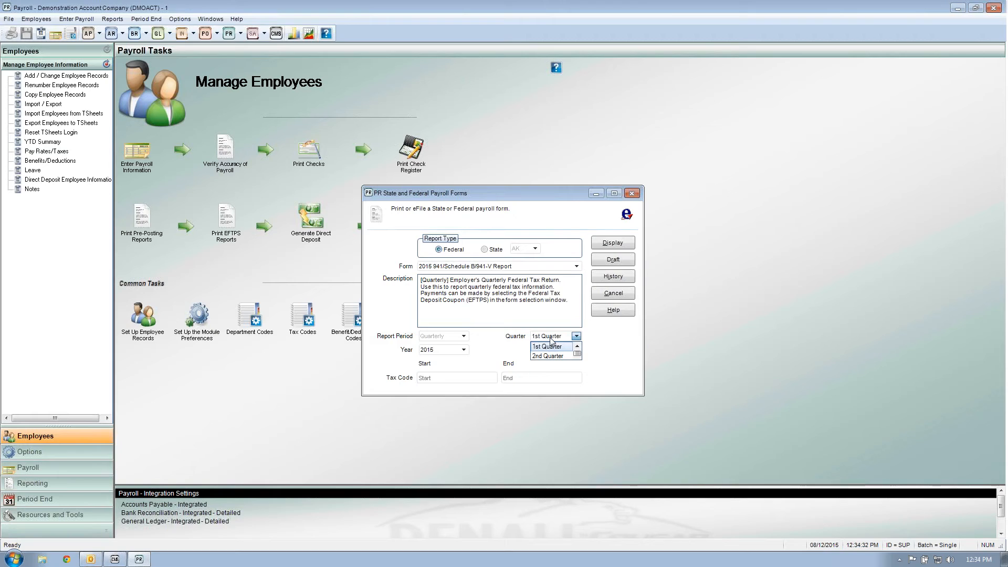
click(549, 356)
click(629, 247)
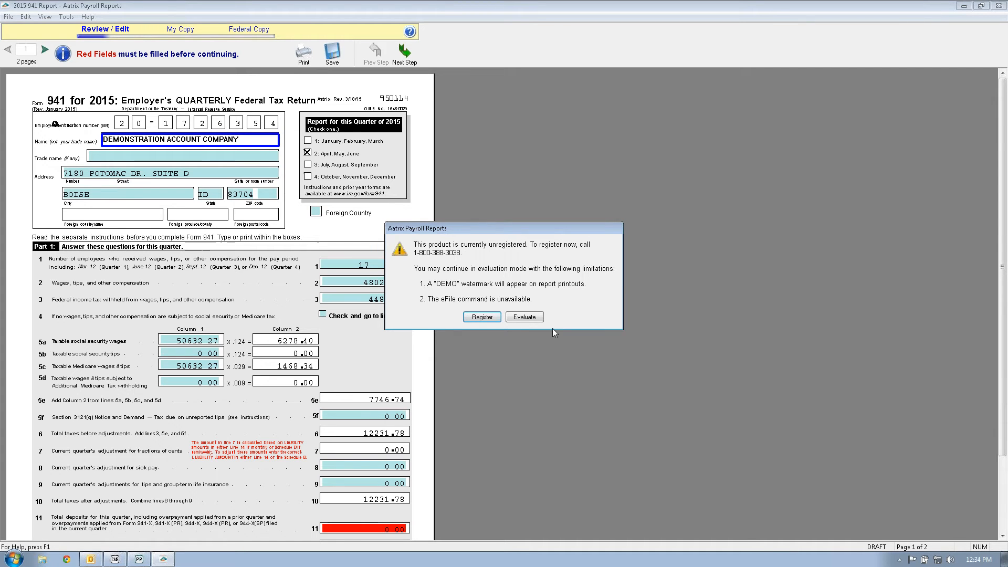
Step: Continue in evaluation mode and review the wages, withheld federal income tax and deposits fields on page 1 of Form 941
click(525, 318)
click(574, 354)
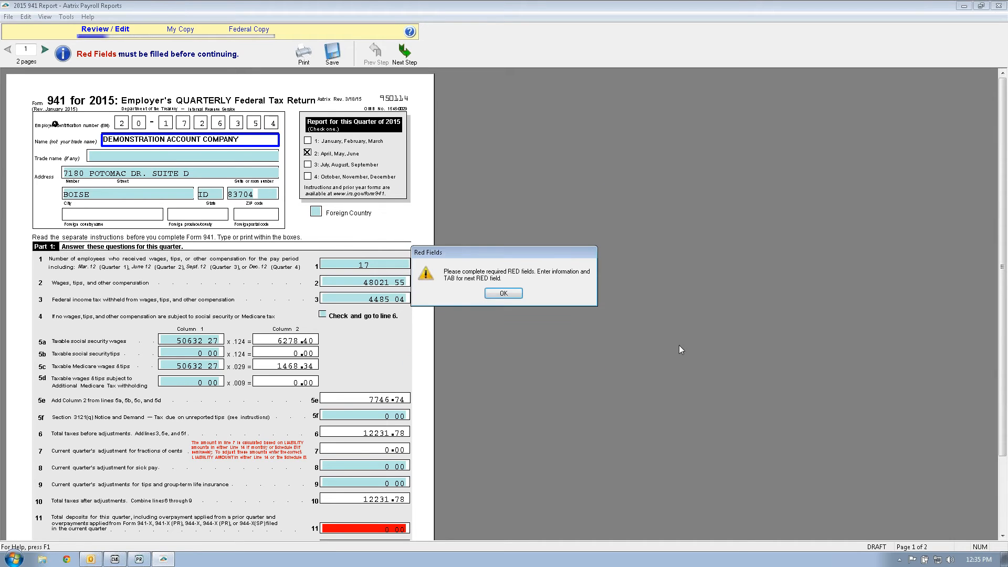
click(508, 294)
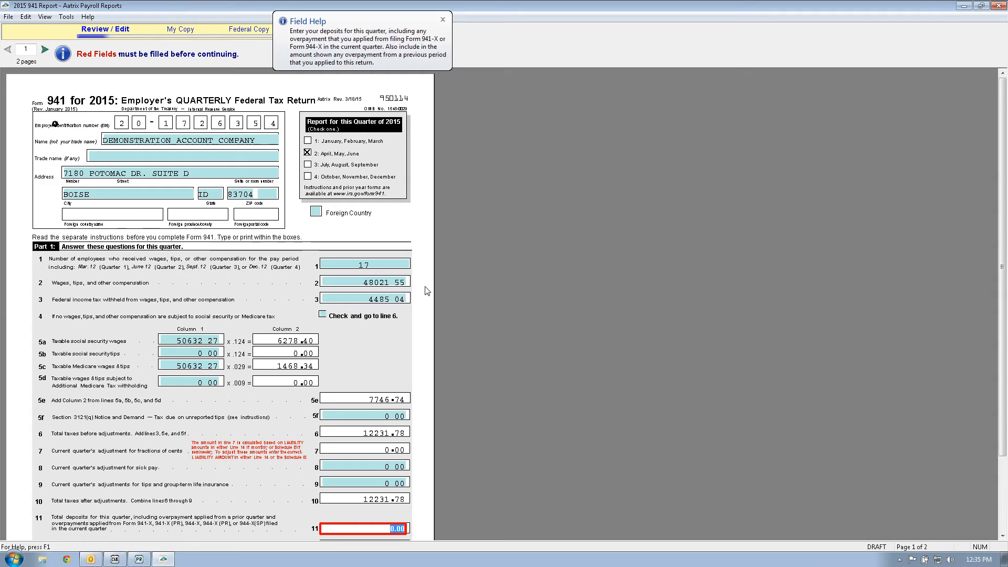
click(394, 286)
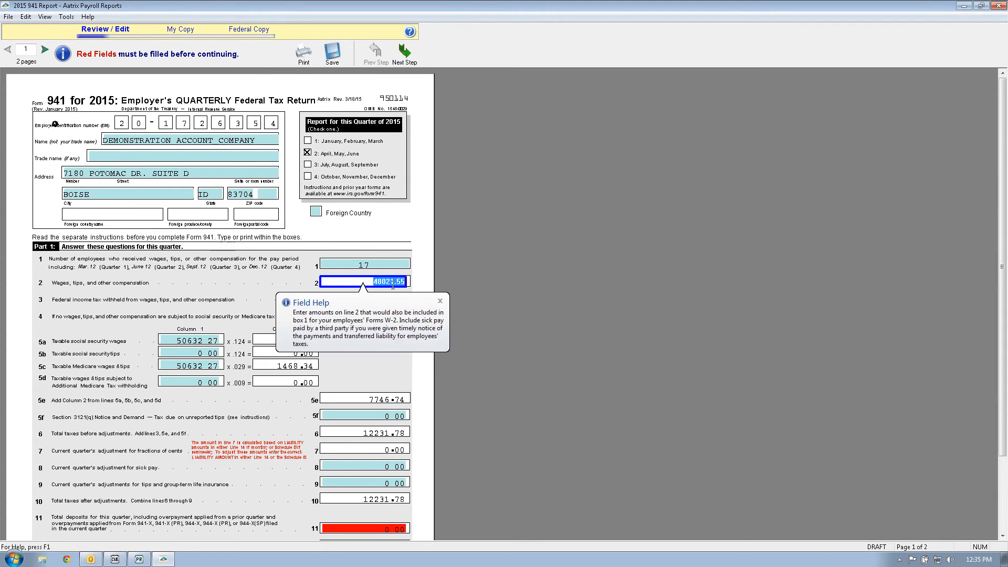
click(440, 302)
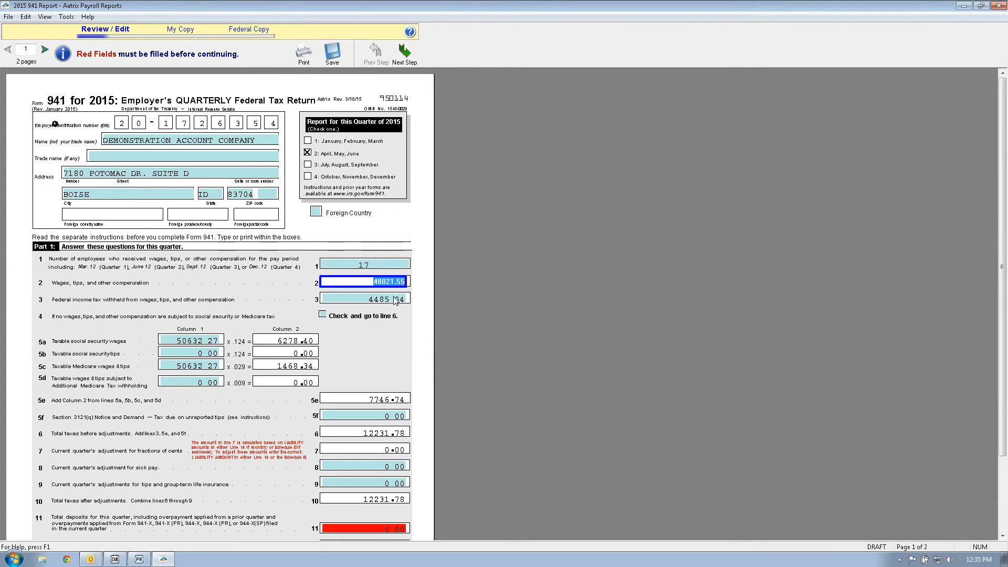
key(Tab)
click(440, 320)
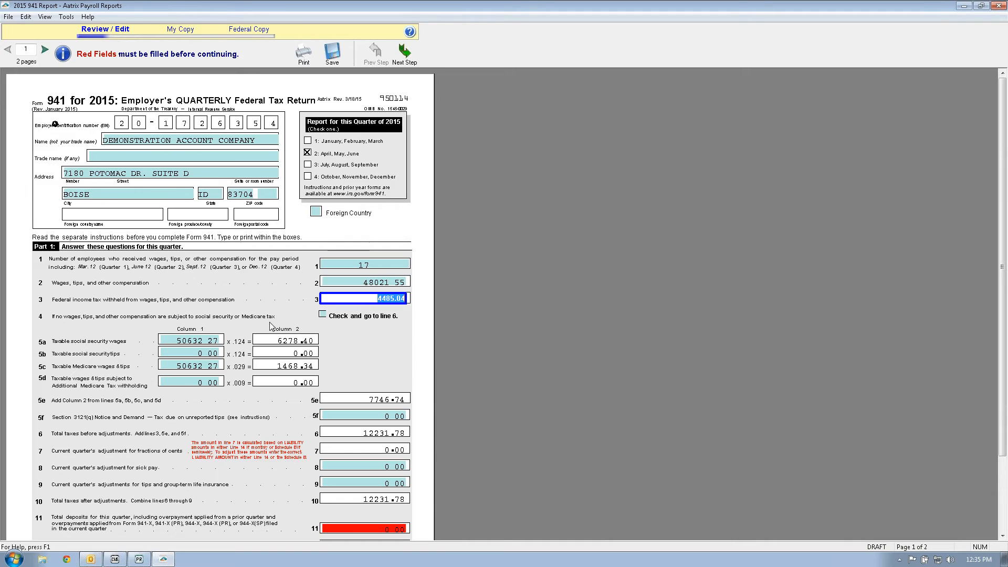
scroll(512, 363, down, 1)
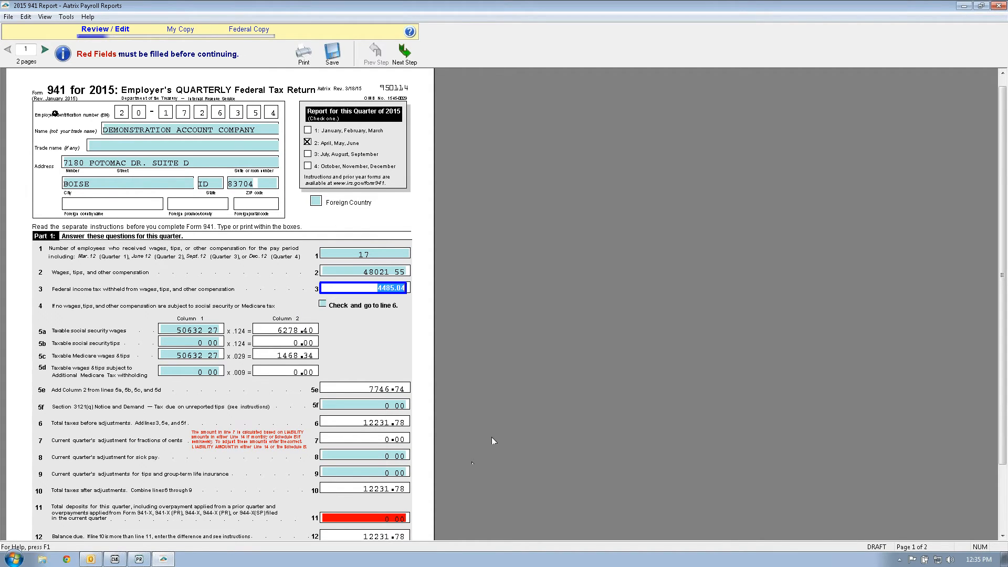
click(395, 519)
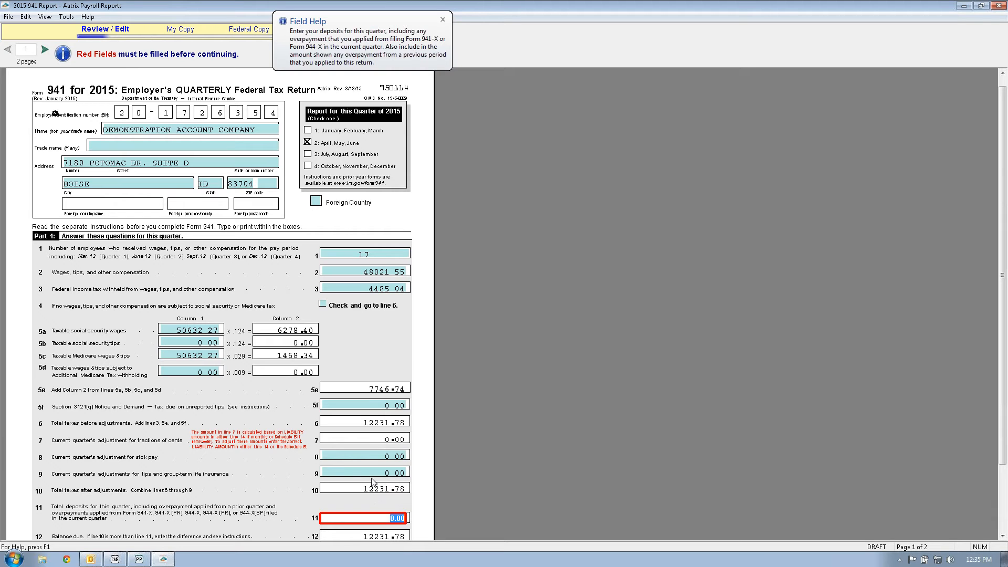
Step: On page 2, mark the monthly depositor option on line 14, replace it with the semiweekly option and bring up Schedule B
click(45, 49)
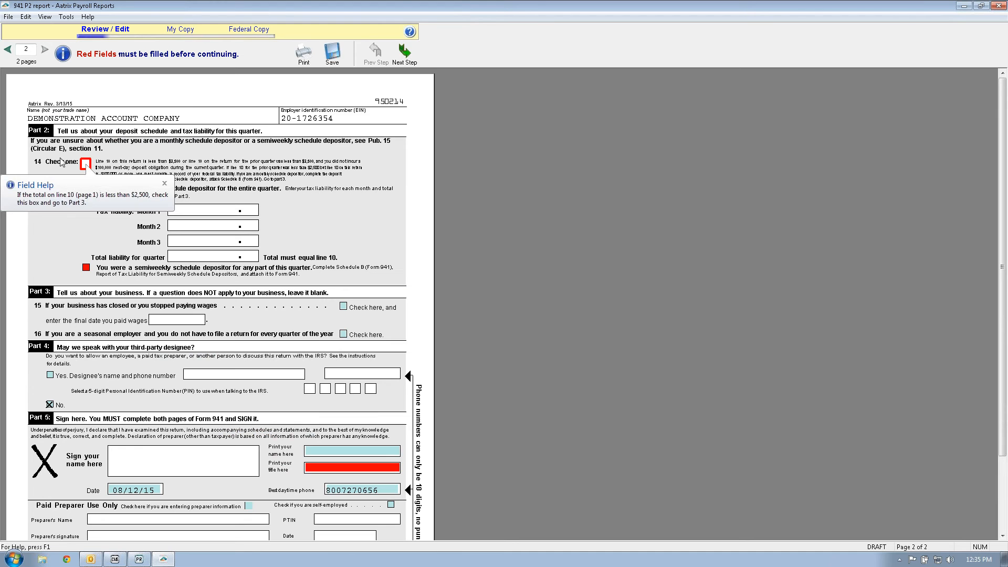
click(165, 183)
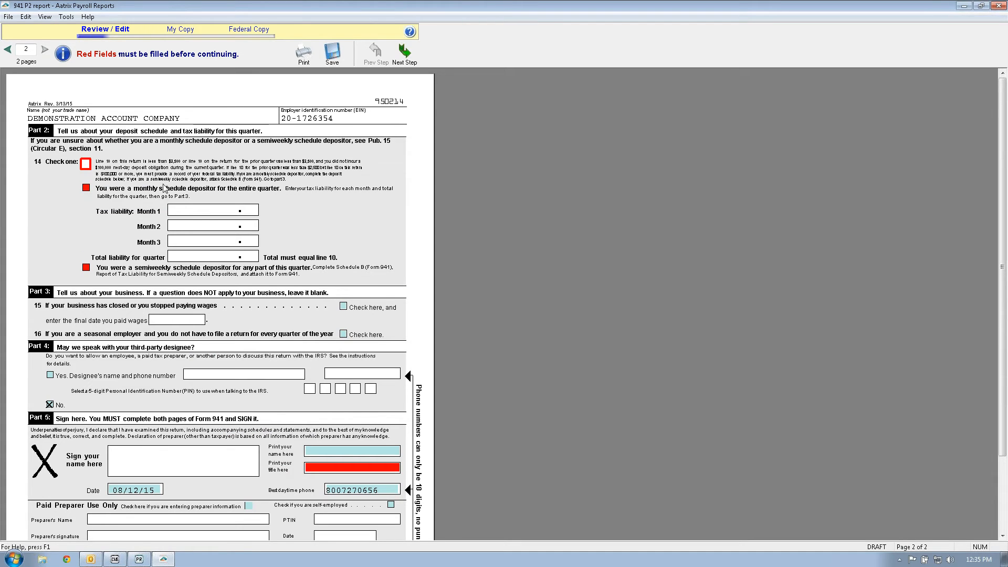
click(85, 188)
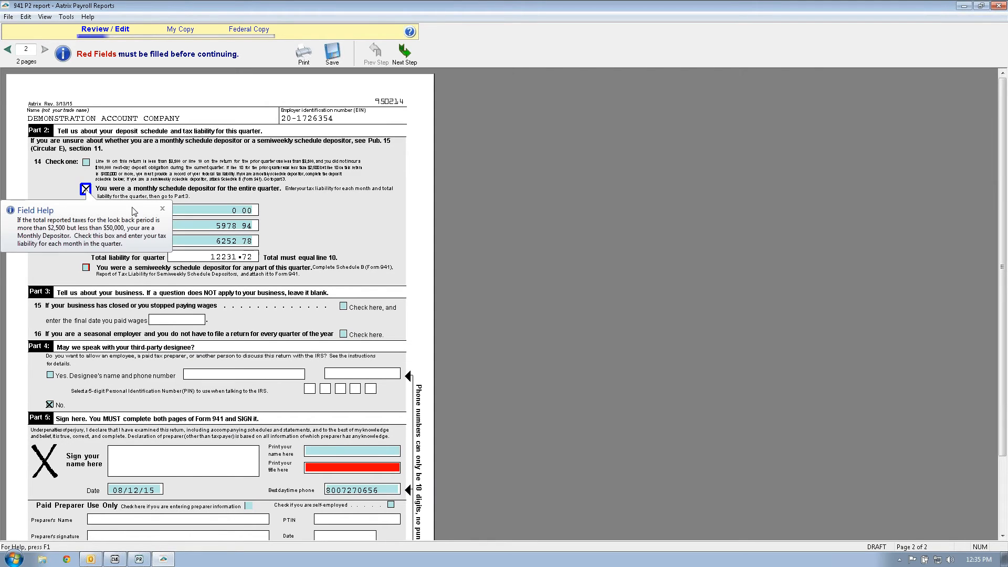
click(162, 212)
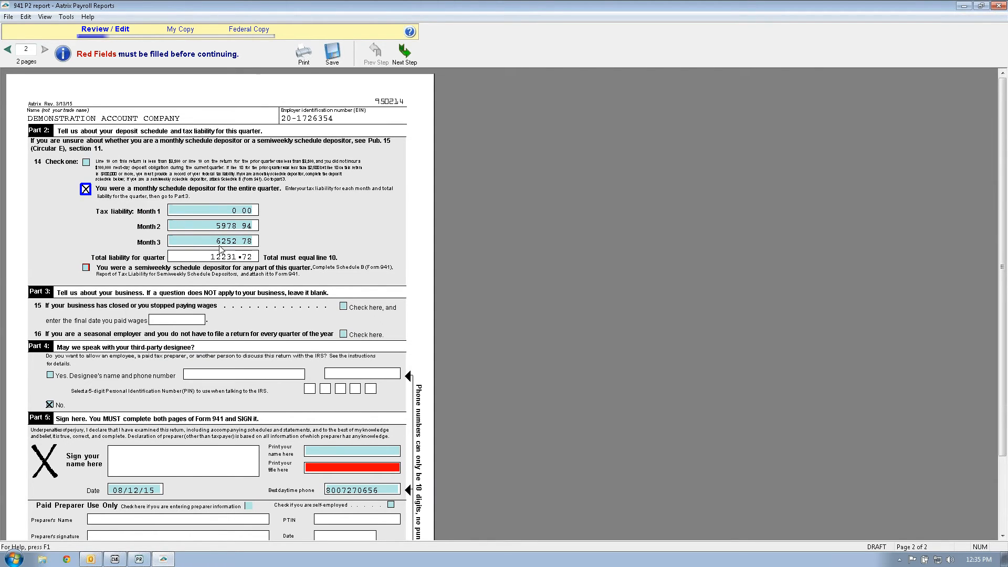
click(86, 269)
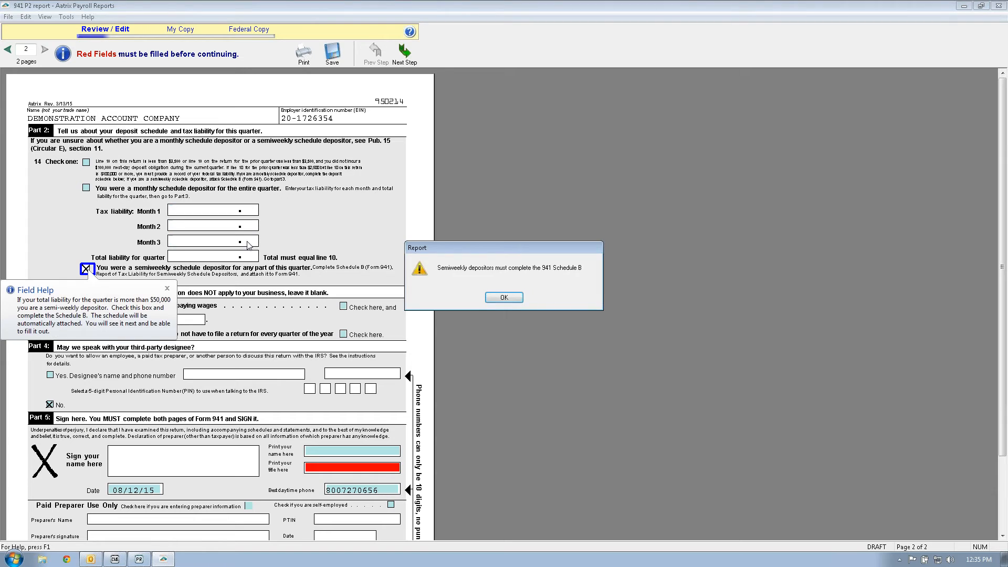
click(506, 297)
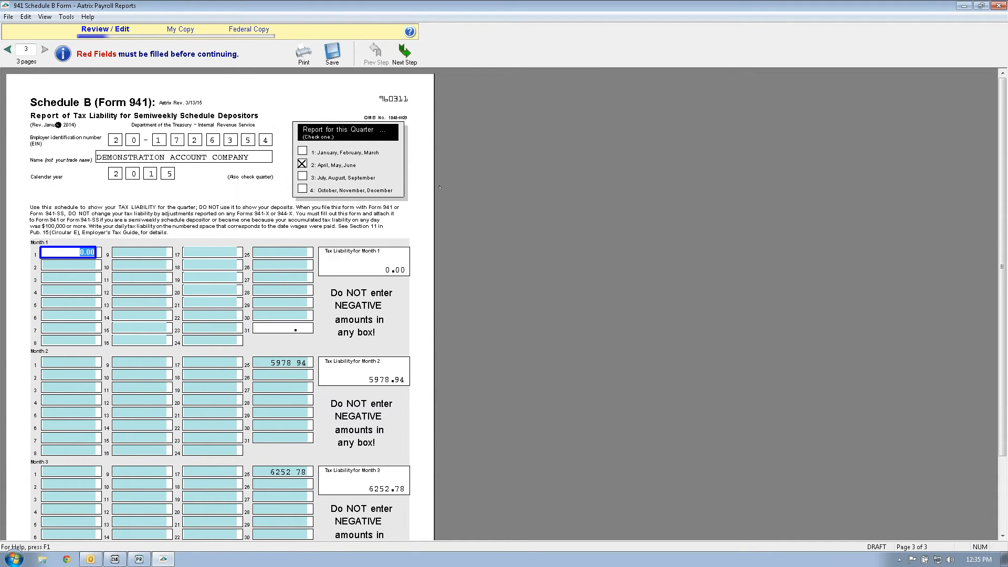
Step: Close the 941 report without saving its changes and cancel out of the State and Federal Payroll Forms window
click(999, 5)
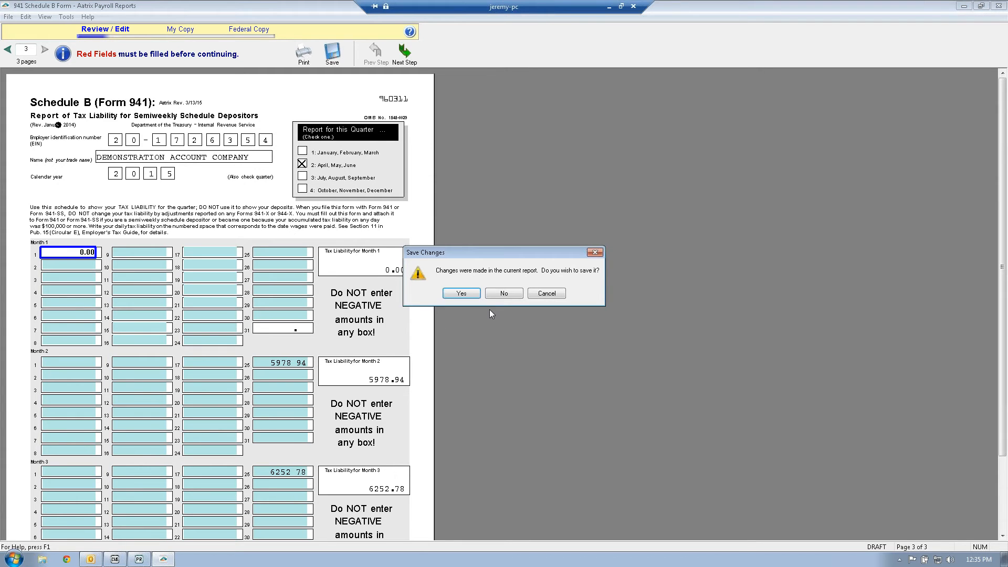
click(504, 293)
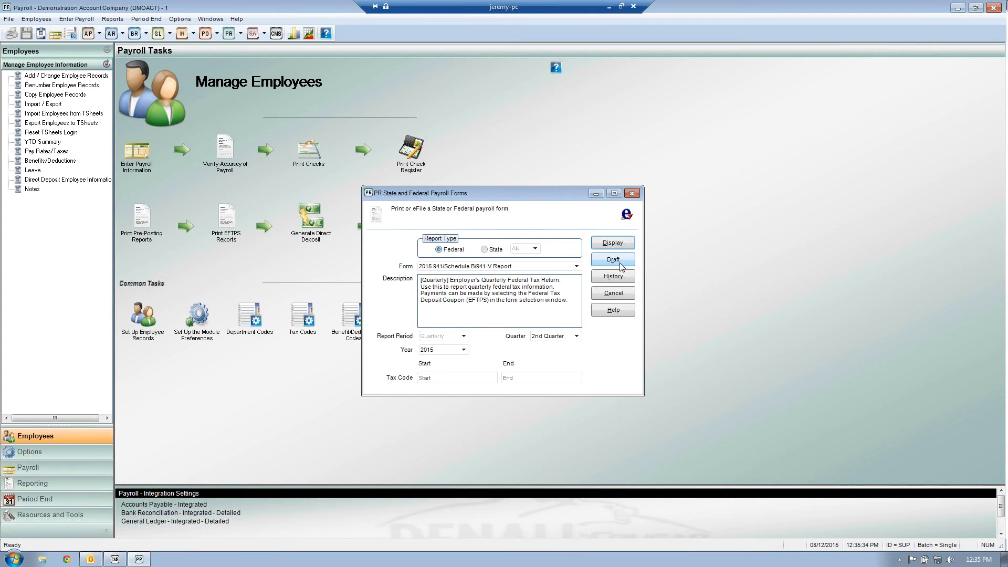
click(619, 294)
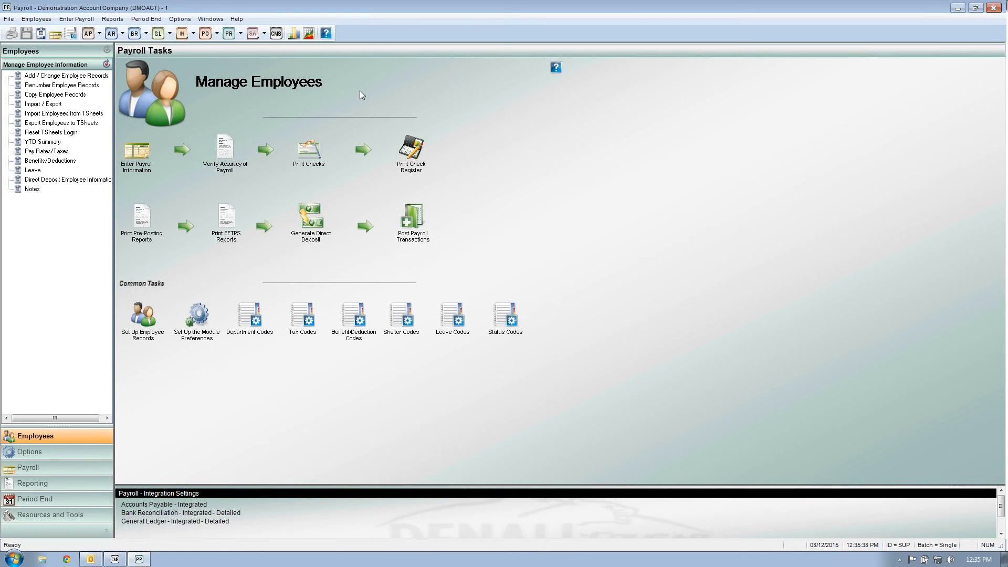
click(112, 20)
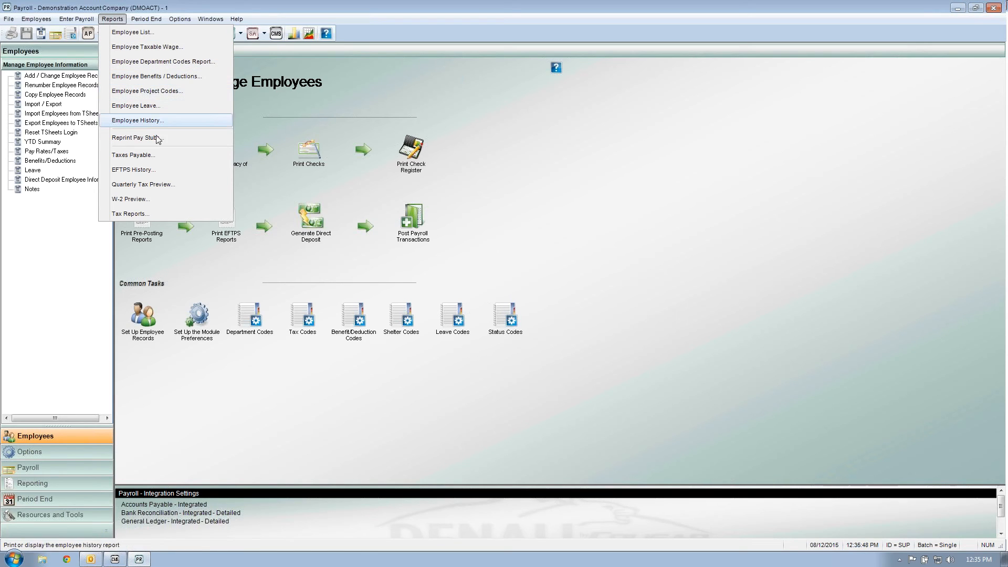
click(606, 203)
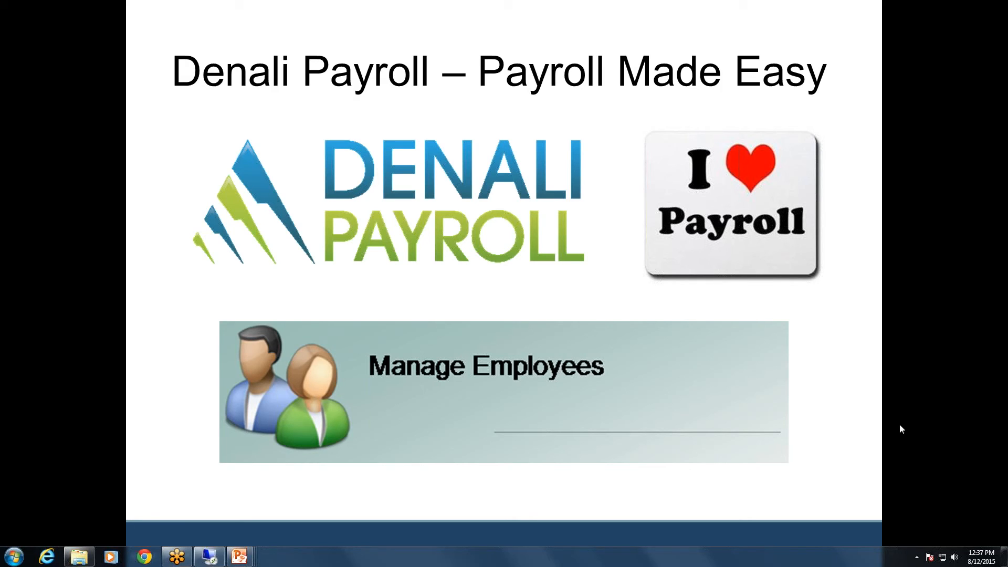
Step: Switch from the presentation back to Denali Payroll and examine the Void Checks window, closing it without voiding a check
click(210, 556)
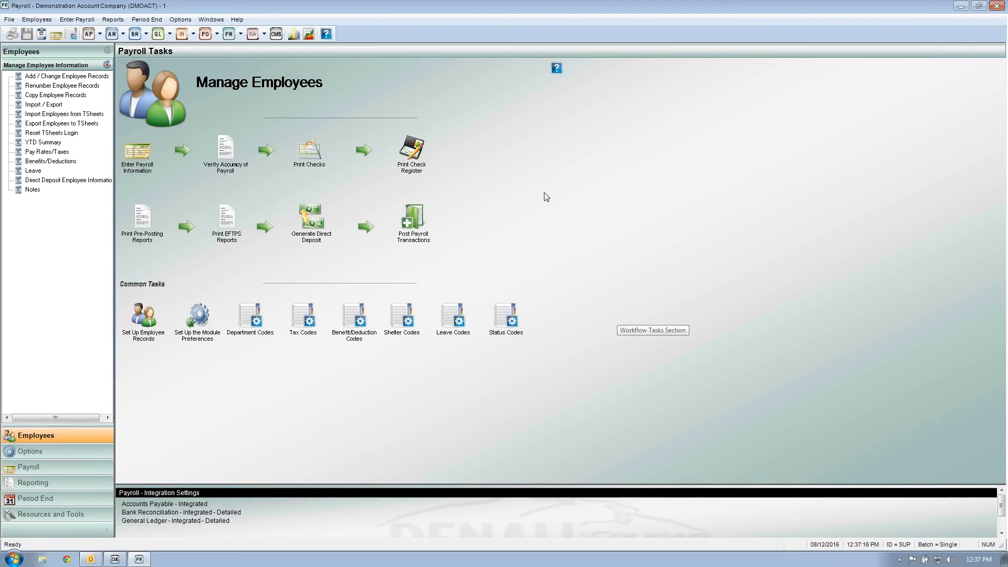
click(76, 20)
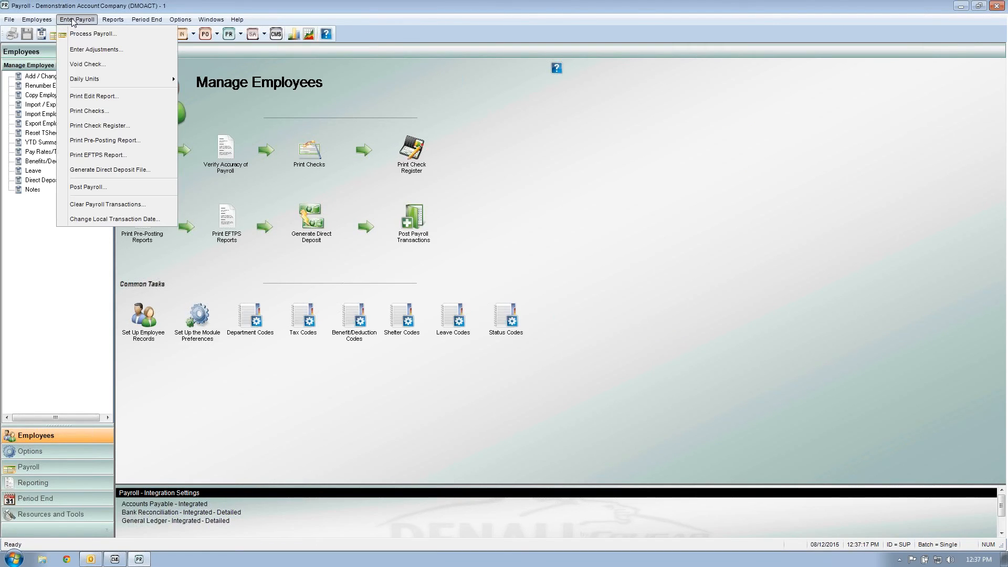
click(89, 64)
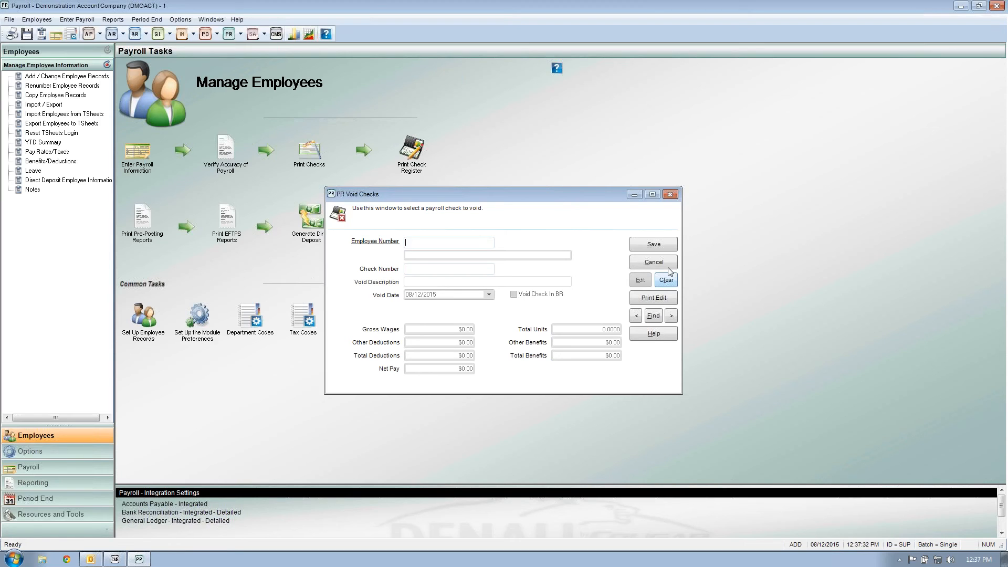
click(653, 263)
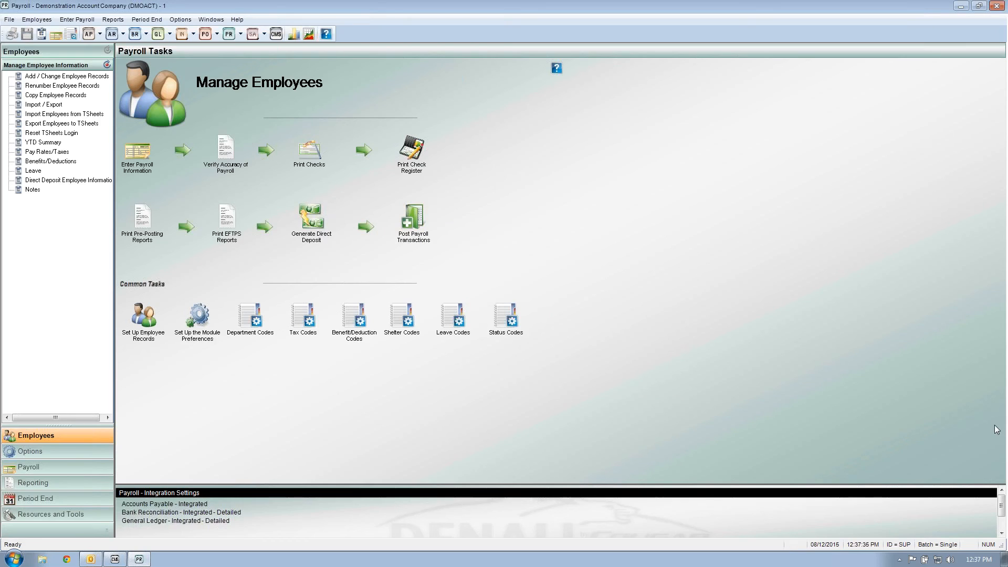
click(77, 19)
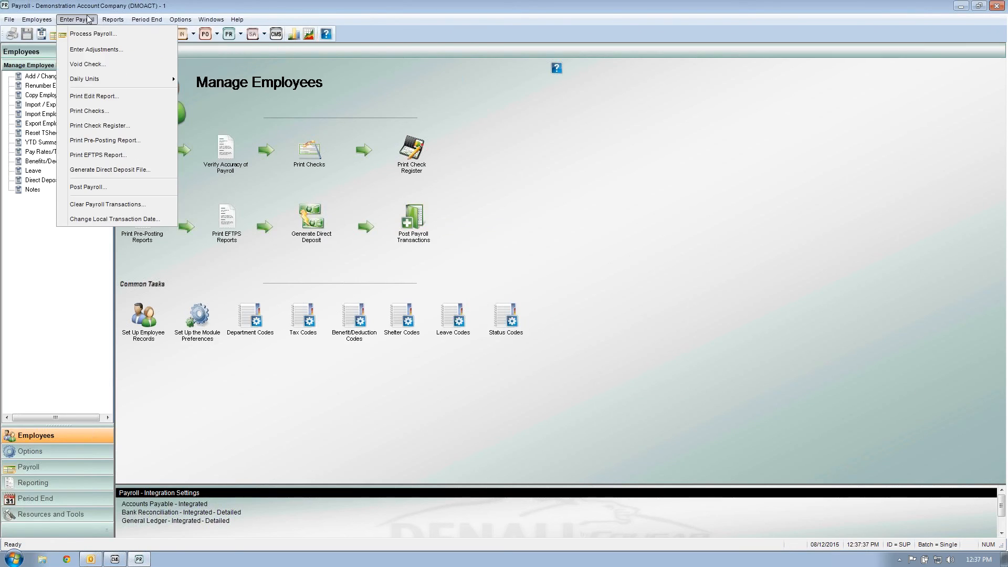
click(90, 65)
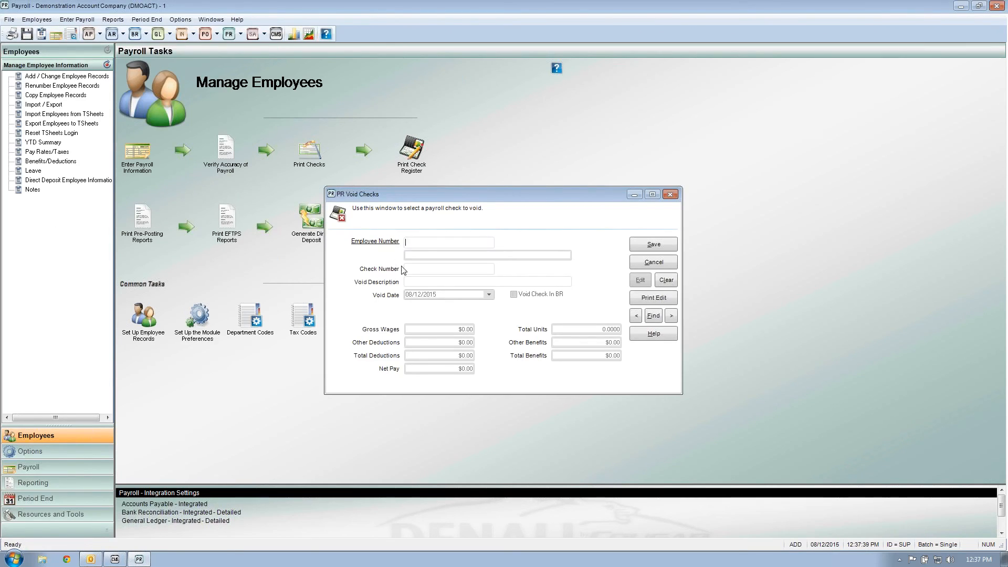
click(654, 262)
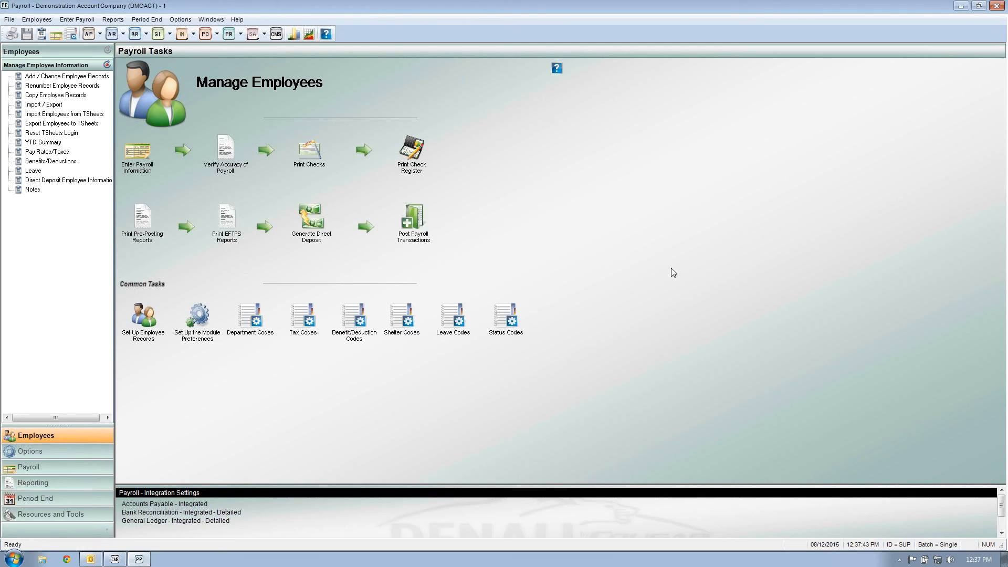